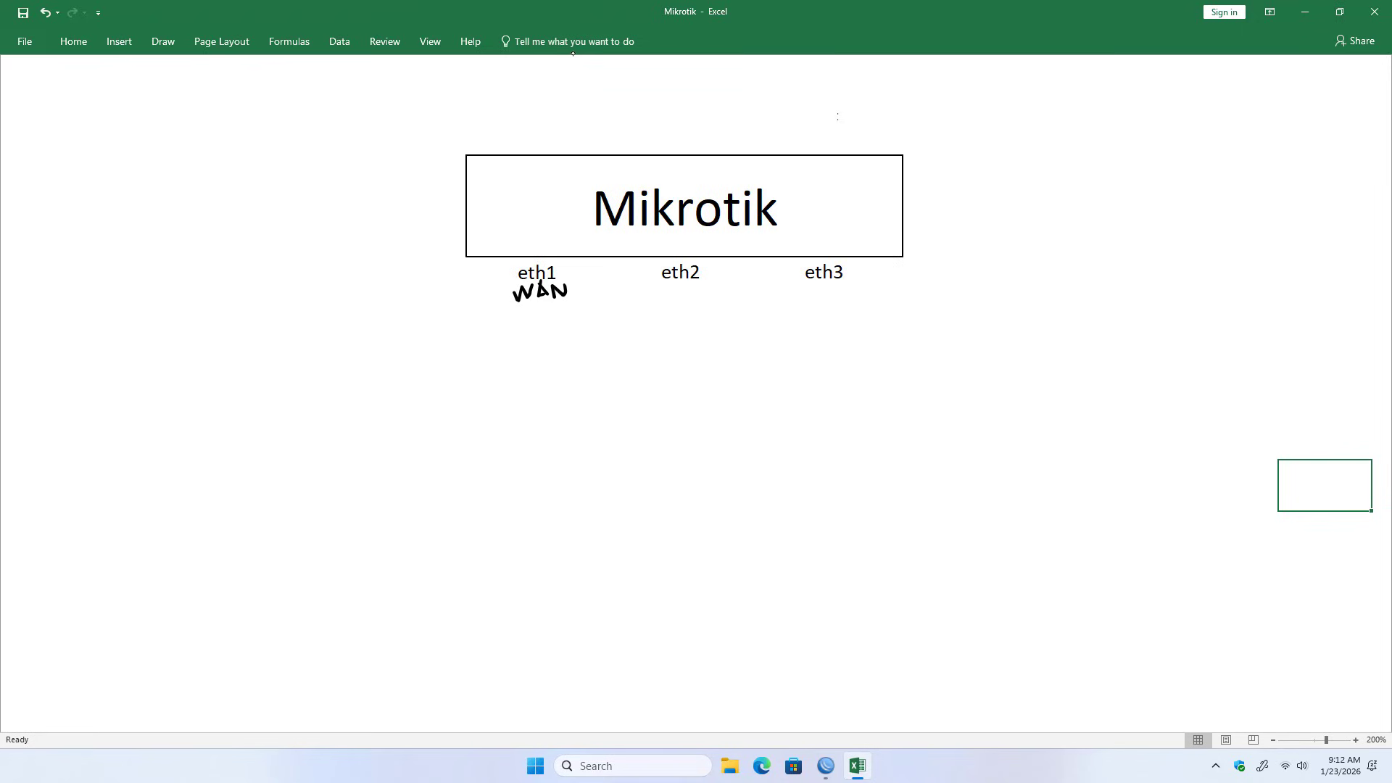
Step: Handwrite the label "LAN" under eth2 and "Web" under eth3 in the Mikrotik diagram
{"action": "mouse_move", "coordinate": [661, 291]}
{"action": "left_mouse_down"}
{"action": "mouse_move", "coordinate": [671, 306]}
{"action": "mouse_move", "coordinate": [712, 284]}
{"action": "left_mouse_up"}
{"action": "mouse_move", "coordinate": [808, 296]}
{"action": "left_mouse_down"}
{"action": "mouse_move", "coordinate": [835, 292]}
{"action": "mouse_move", "coordinate": [841, 313]}
{"action": "mouse_move", "coordinate": [867, 299]}
{"action": "mouse_move", "coordinate": [860, 312]}
{"action": "left_mouse_up"}
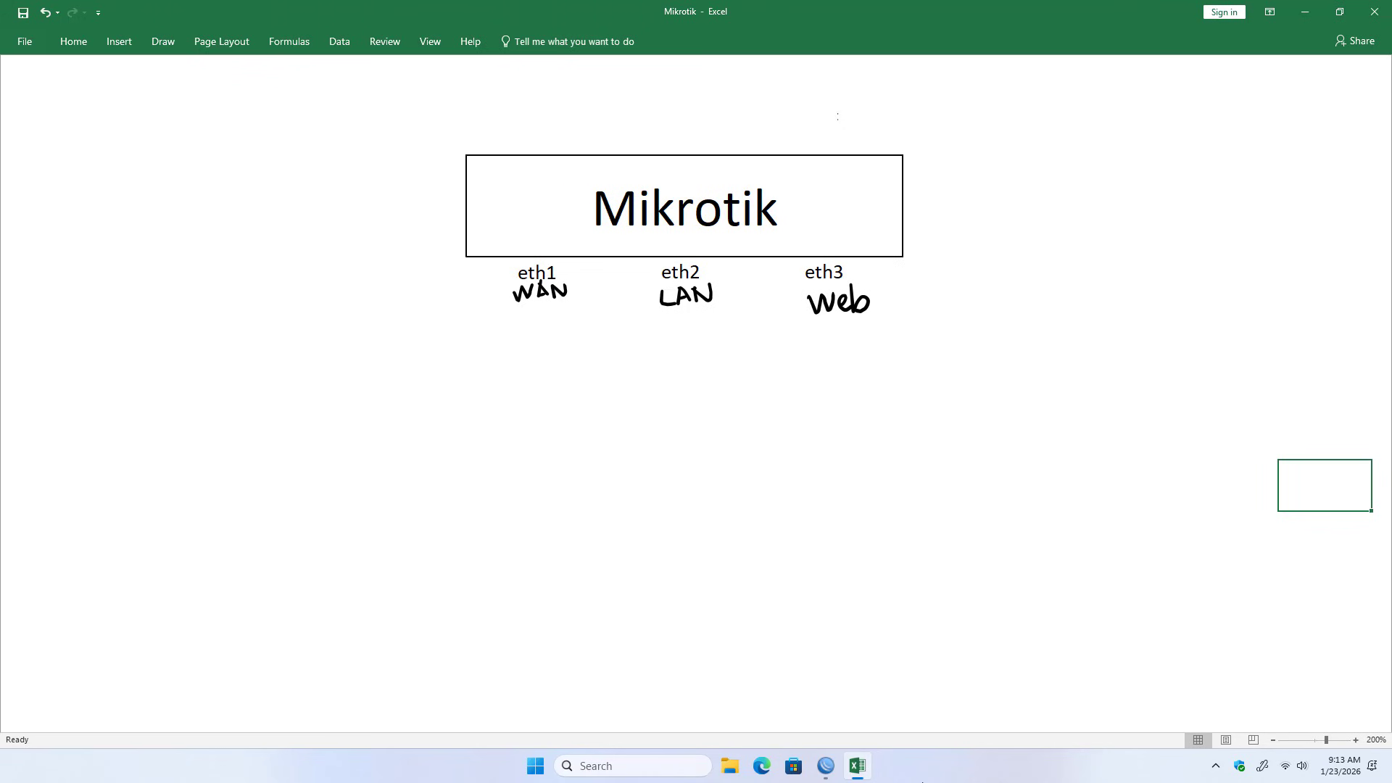
Step: Switch to WinBox and create a new bridge interface named bridge-LAN
{"action": "left_click", "coordinate": [831, 770]}
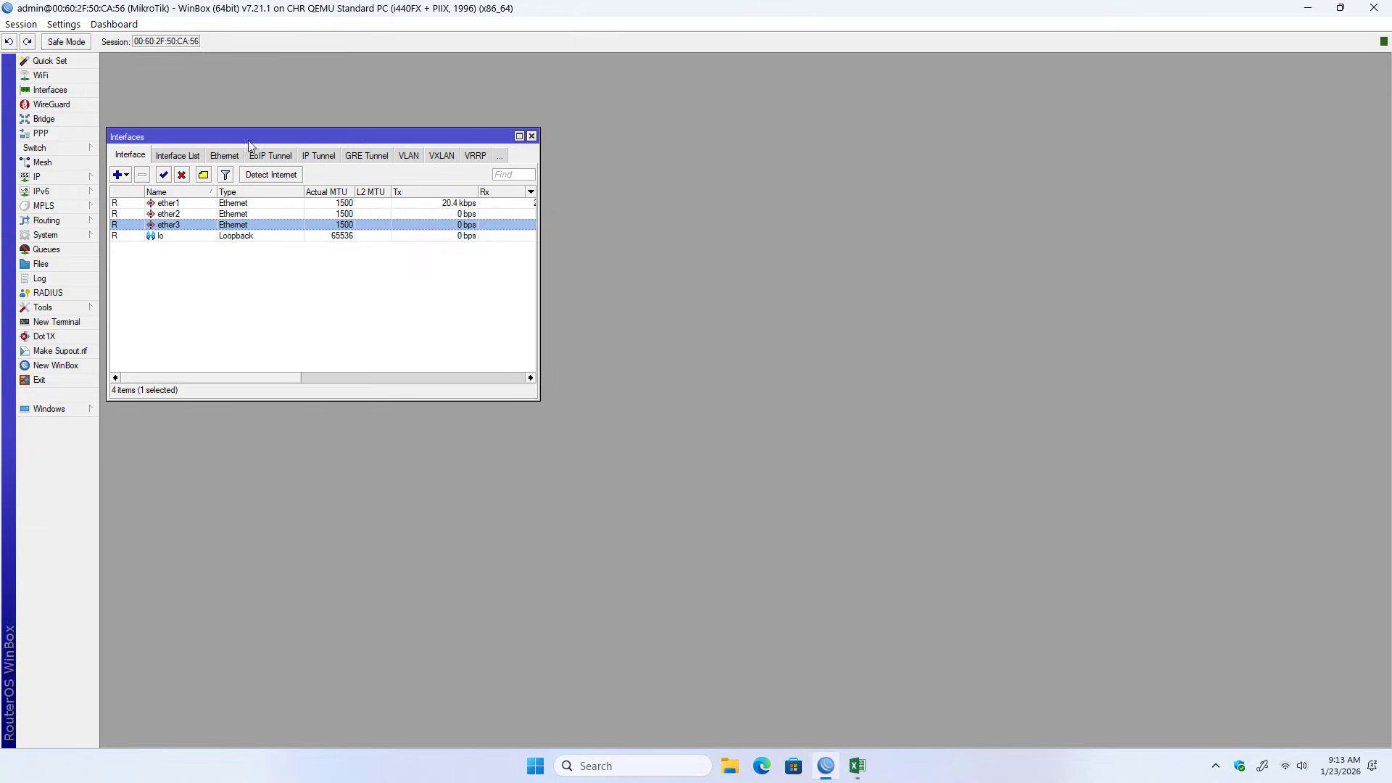
{"action": "left_click", "coordinate": [43, 119]}
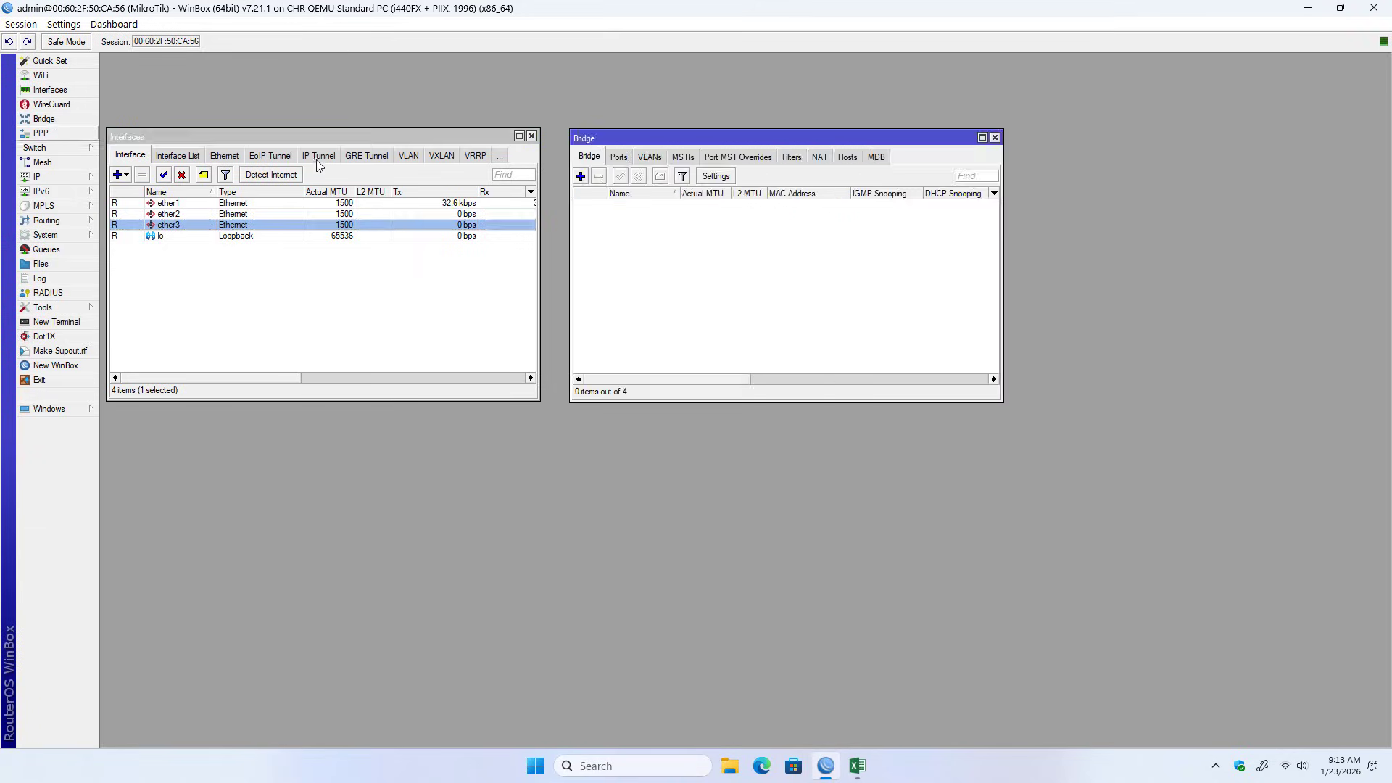
{"action": "left_click", "coordinate": [583, 177]}
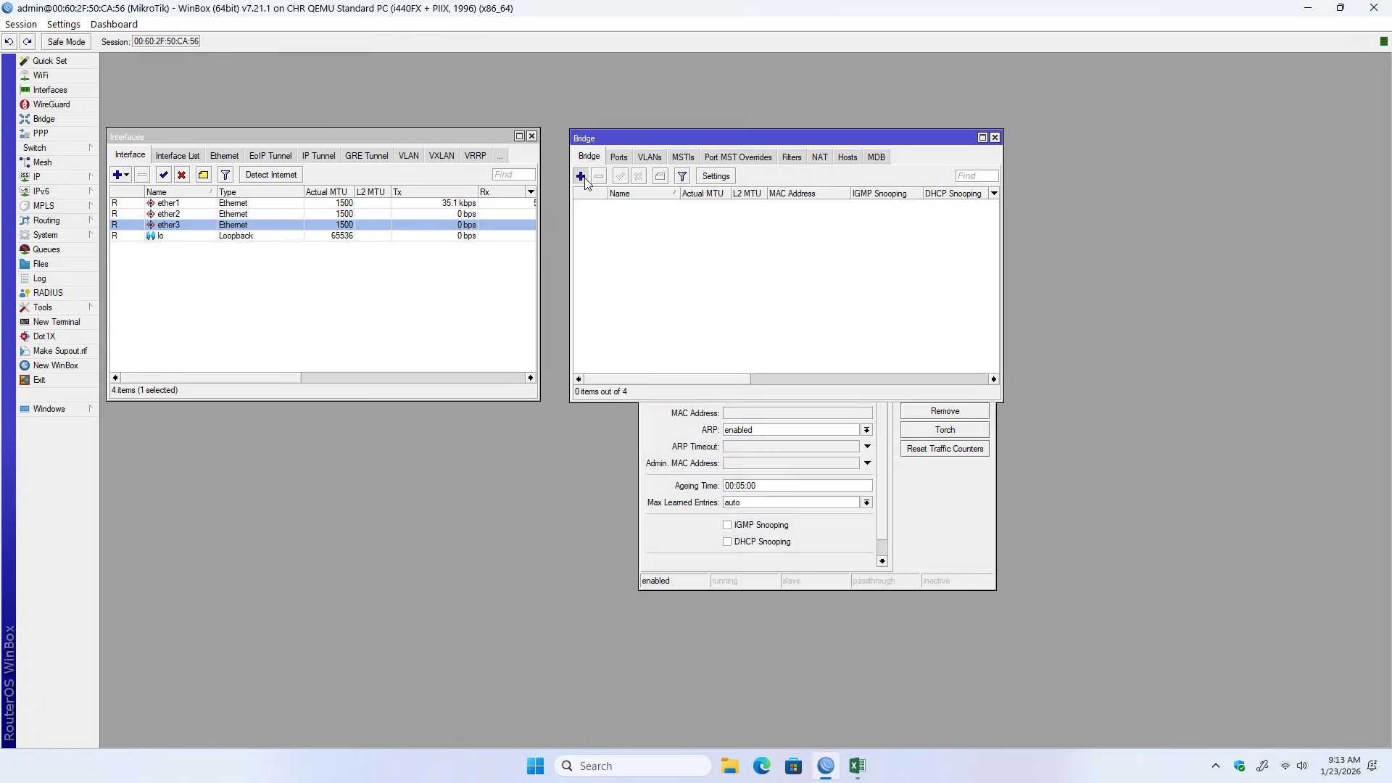
{"action": "left_click", "coordinate": [778, 312]}
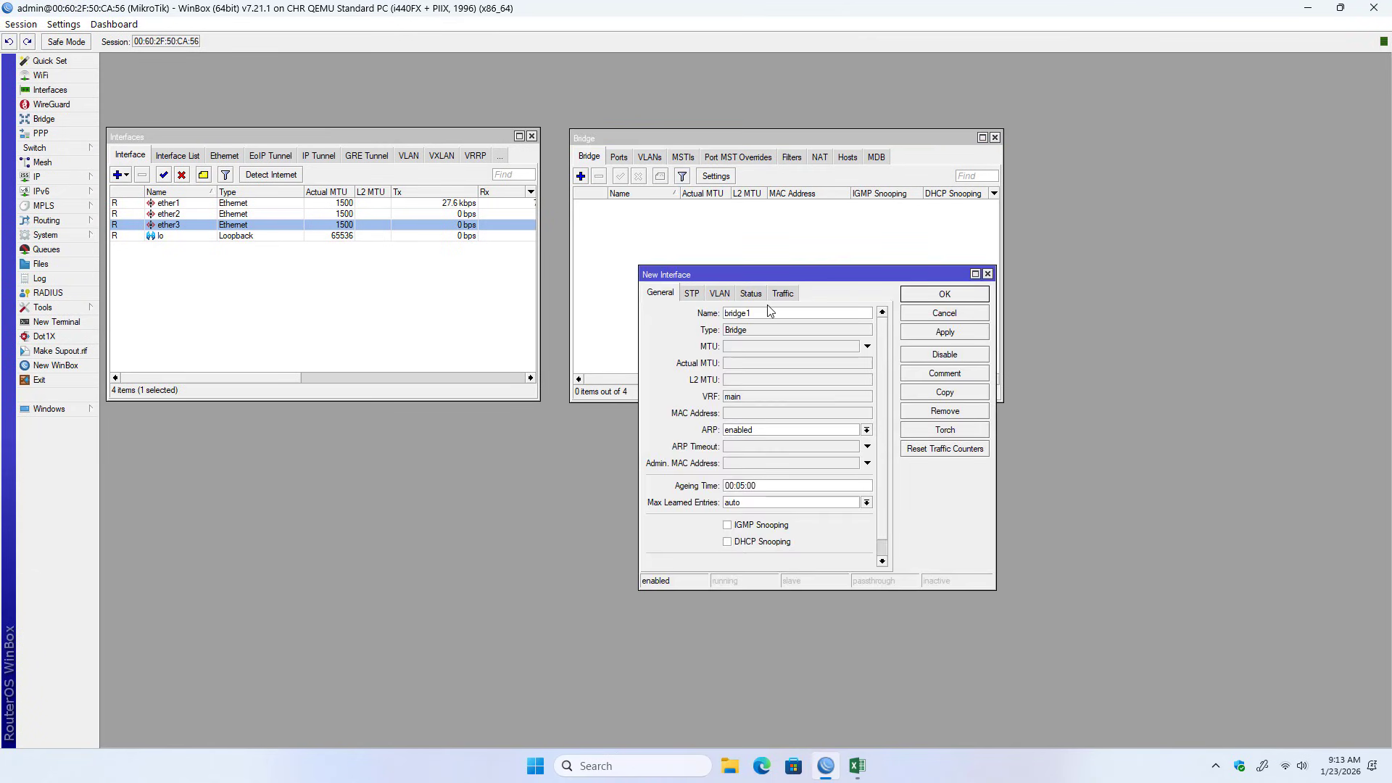
{"action": "key", "text": "BackSpace"}
{"action": "left_click", "coordinate": [969, 335]}
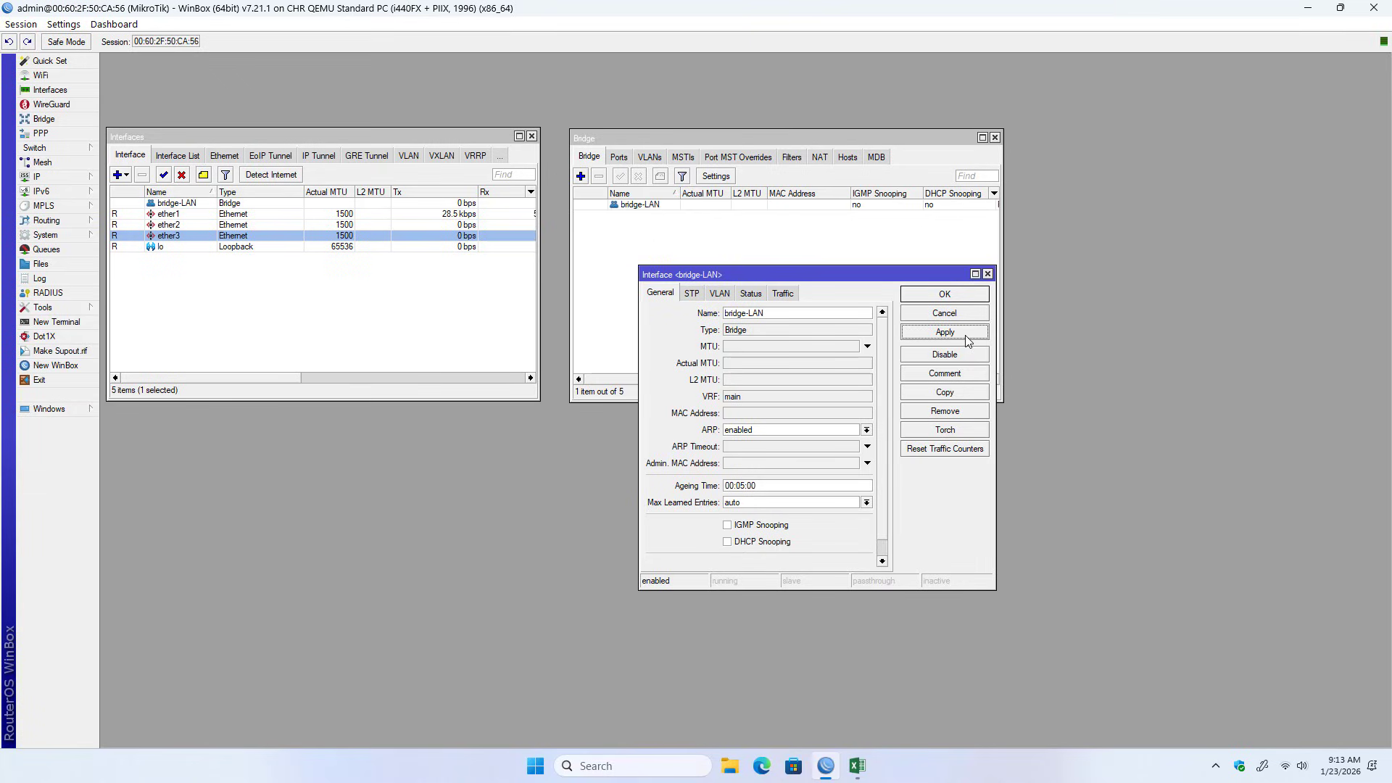
{"action": "left_click", "coordinate": [988, 274]}
{"action": "left_click", "coordinate": [653, 207]}
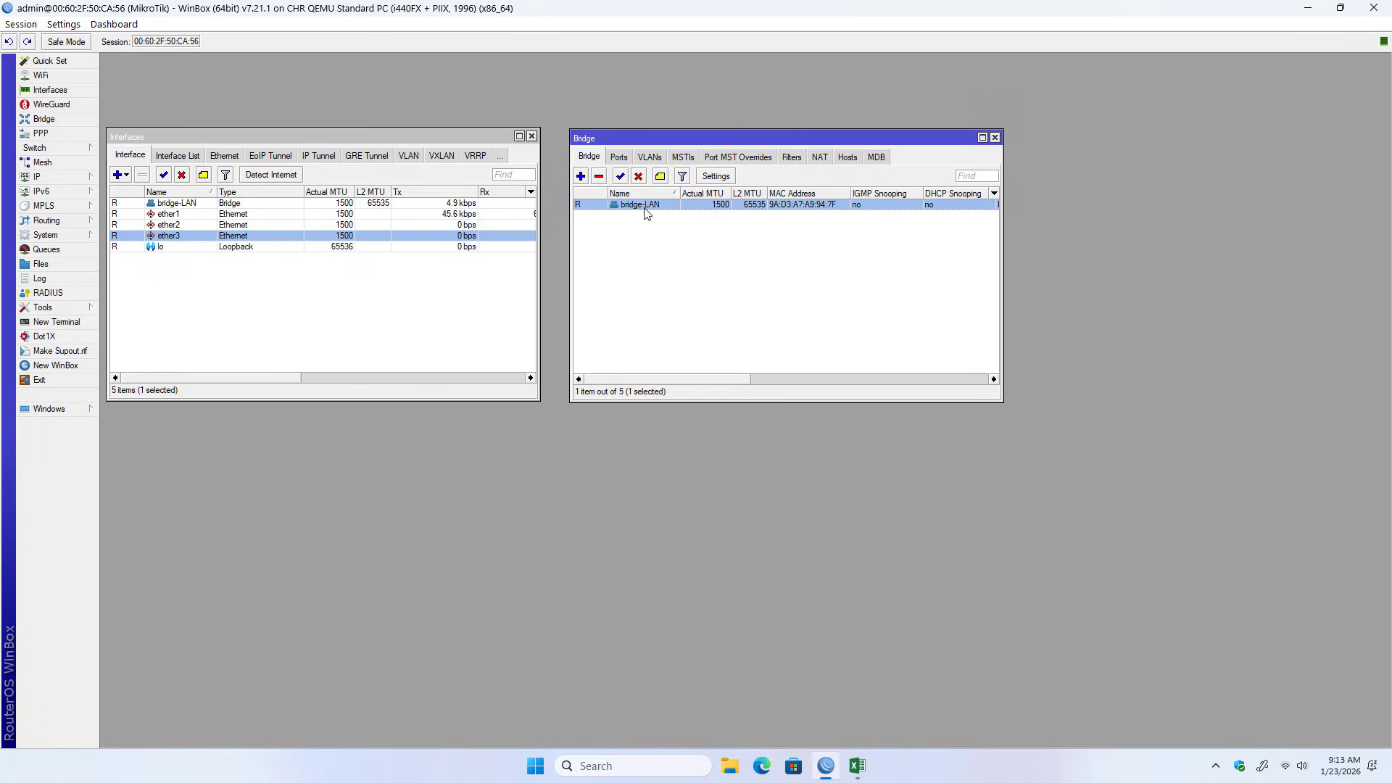
Step: Add ether2 as a bridge port of bridge-LAN
{"action": "left_click", "coordinate": [620, 157]}
{"action": "left_click", "coordinate": [581, 176]}
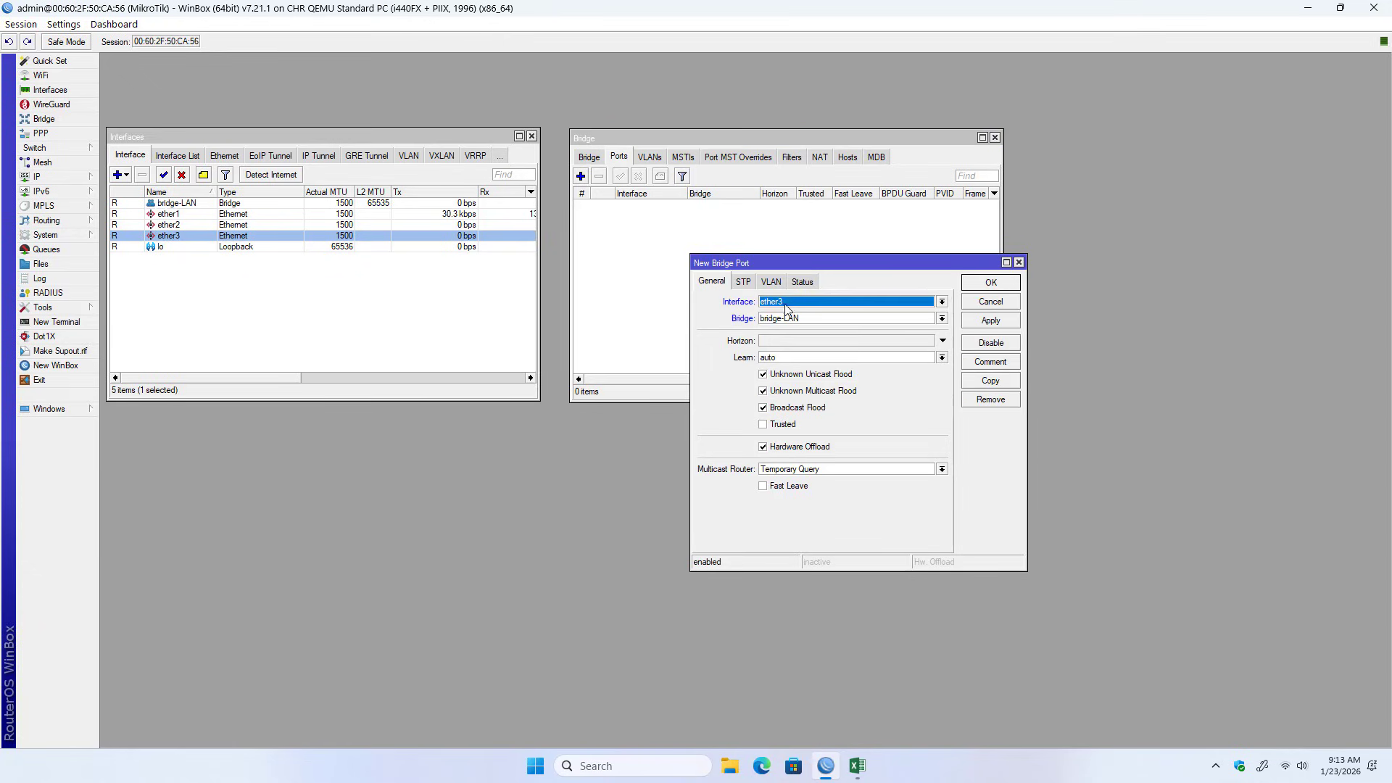
{"action": "left_click", "coordinate": [788, 305]}
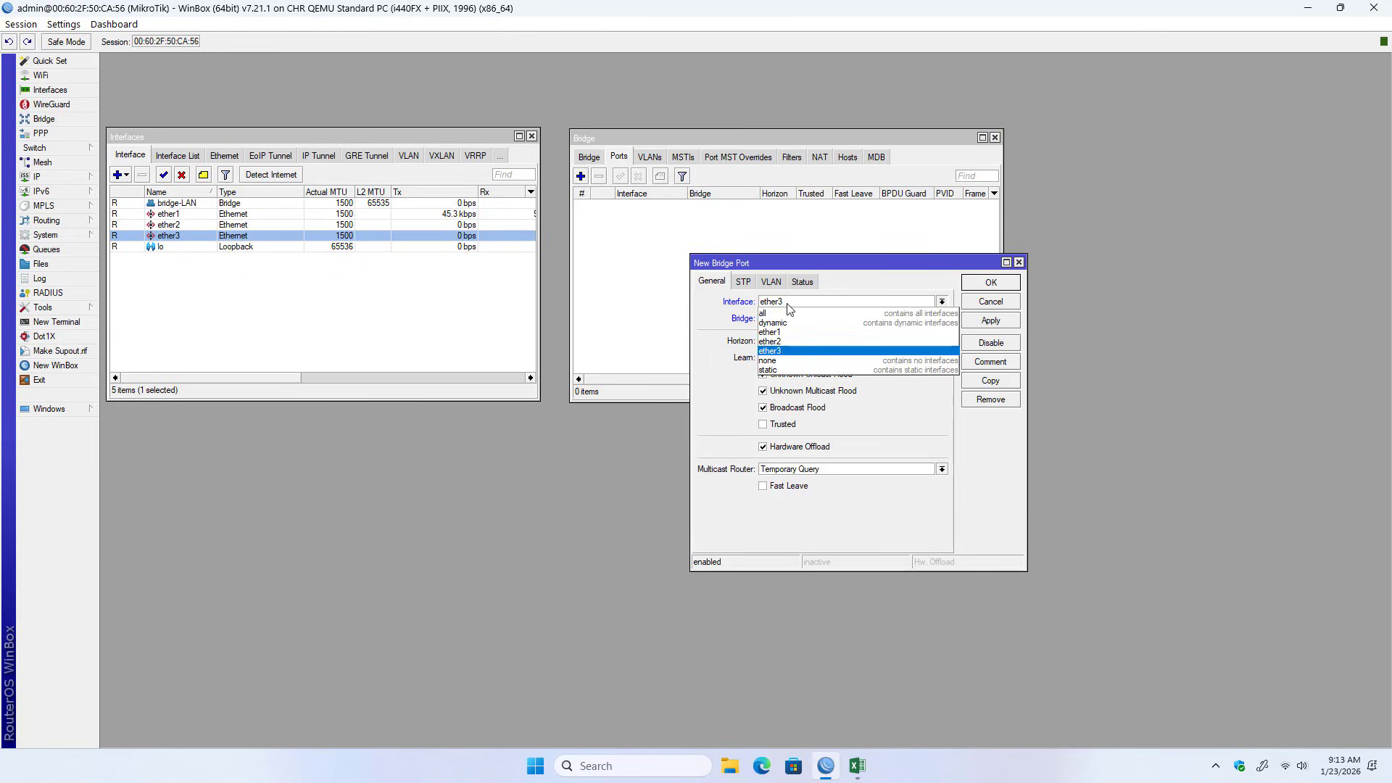
{"action": "left_click", "coordinate": [791, 342]}
{"action": "left_click", "coordinate": [991, 322]}
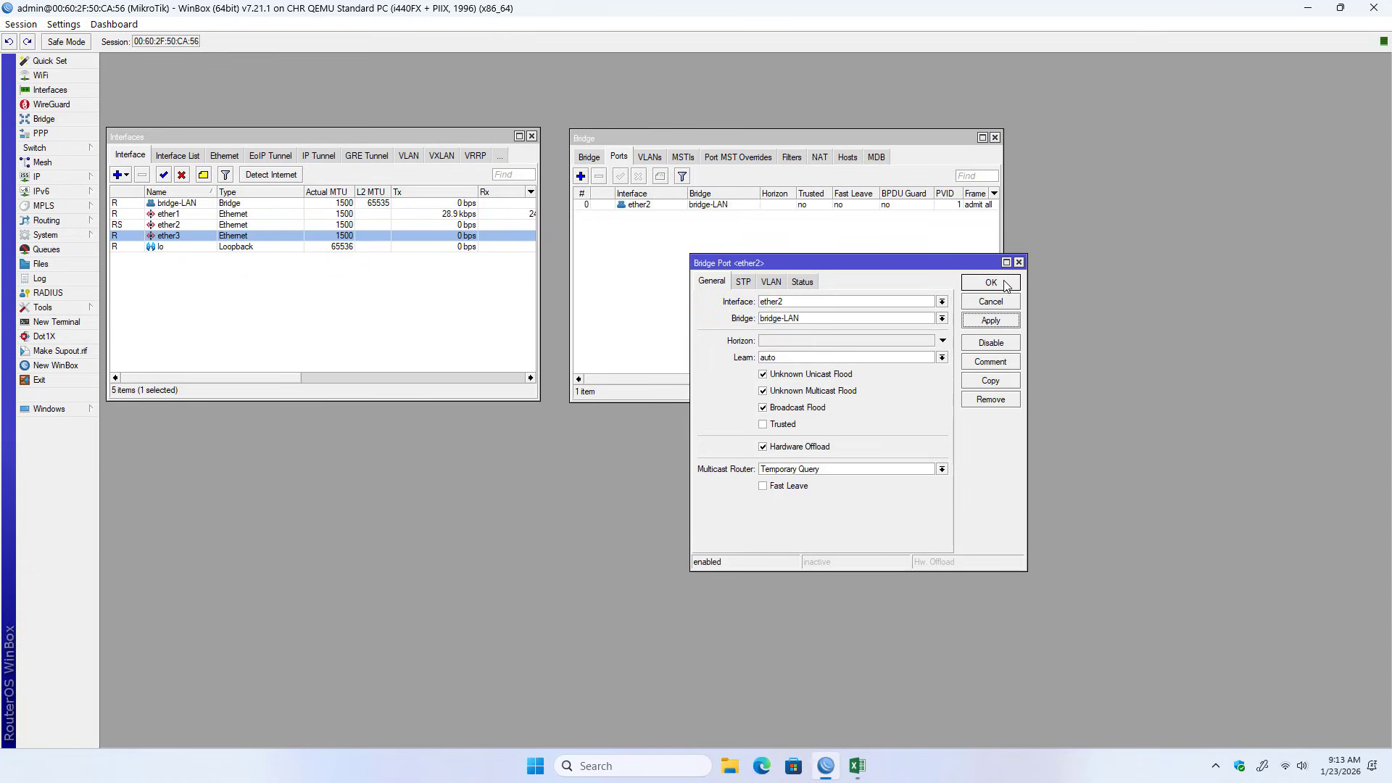
{"action": "left_click", "coordinate": [990, 282]}
Step: Create a second bridge interface named bridge-DMZ
{"action": "left_click", "coordinate": [590, 156]}
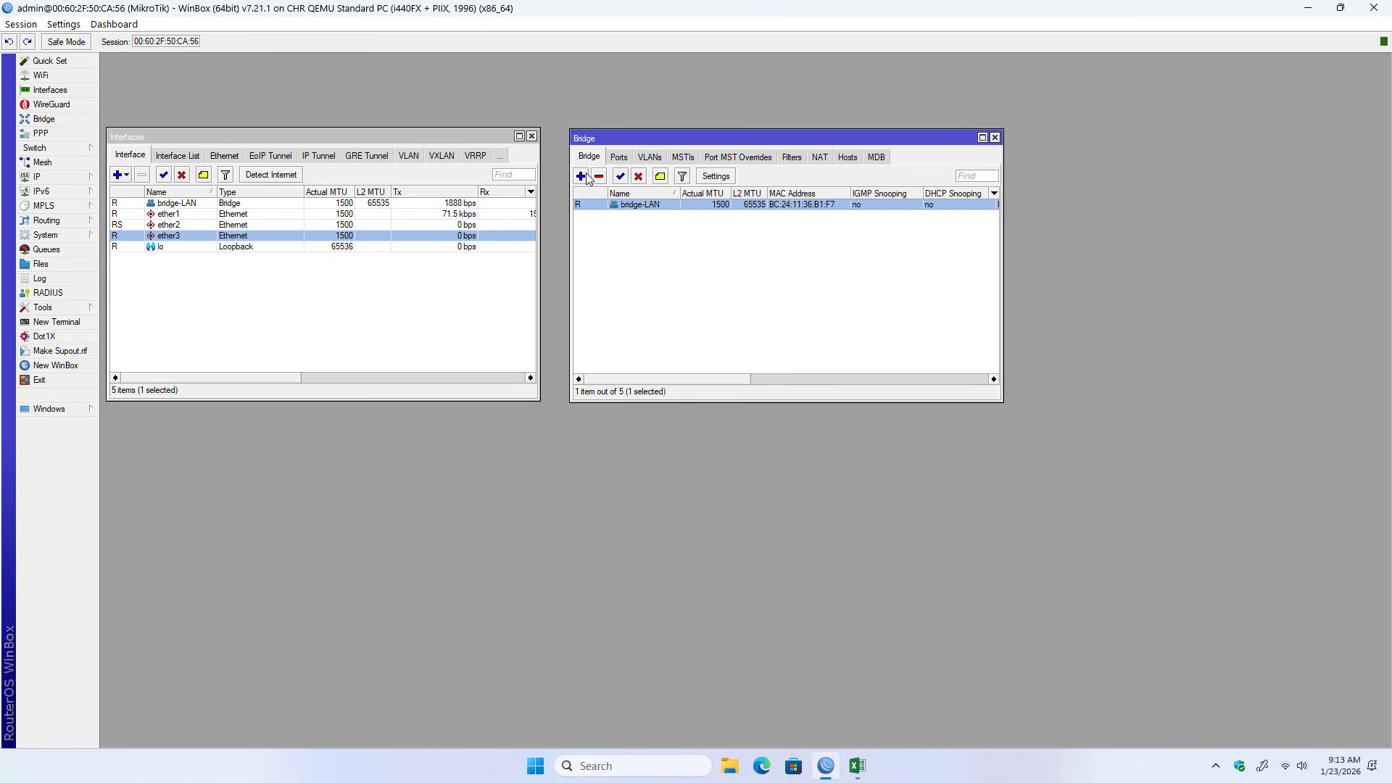
{"action": "left_click", "coordinate": [580, 176]}
{"action": "left_click", "coordinate": [792, 314]}
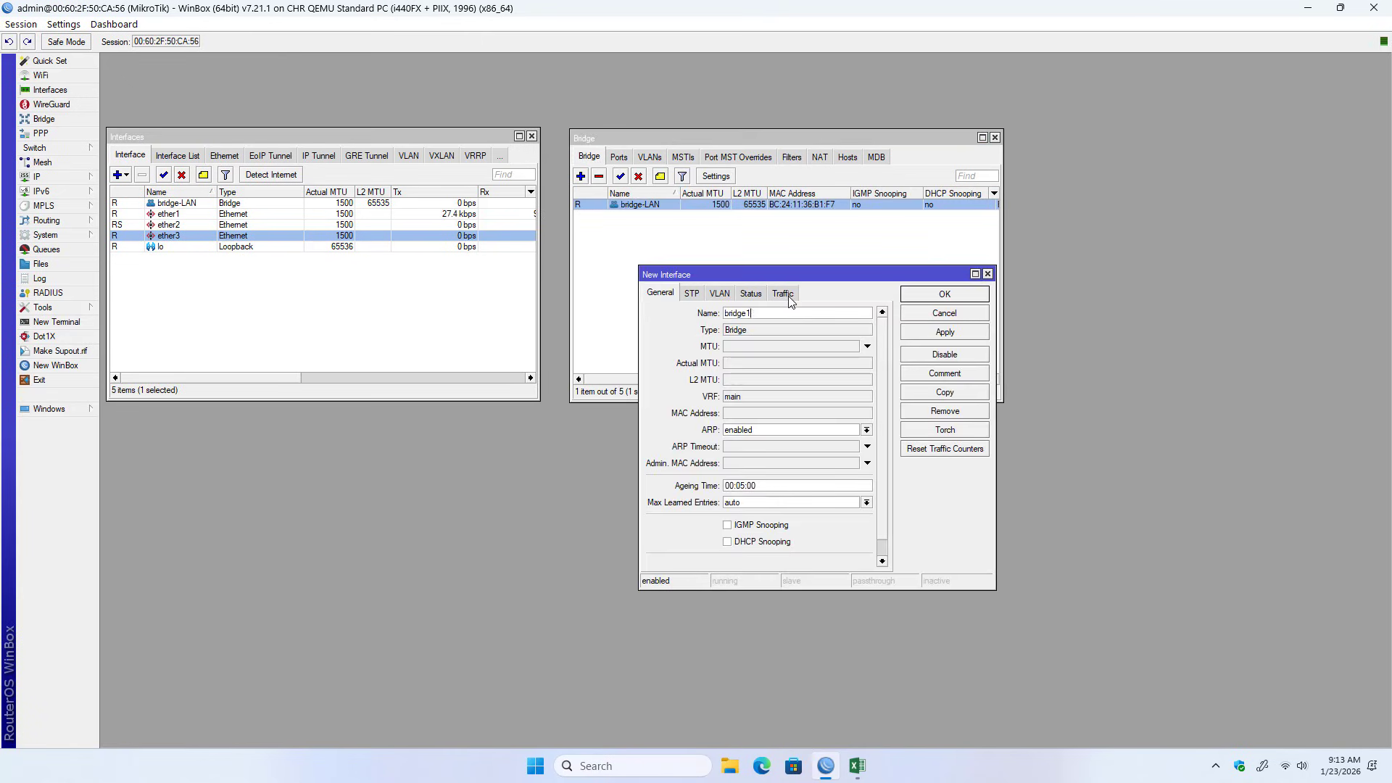
{"action": "type", "text": "-DMZ"}
{"action": "left_click", "coordinate": [938, 334]}
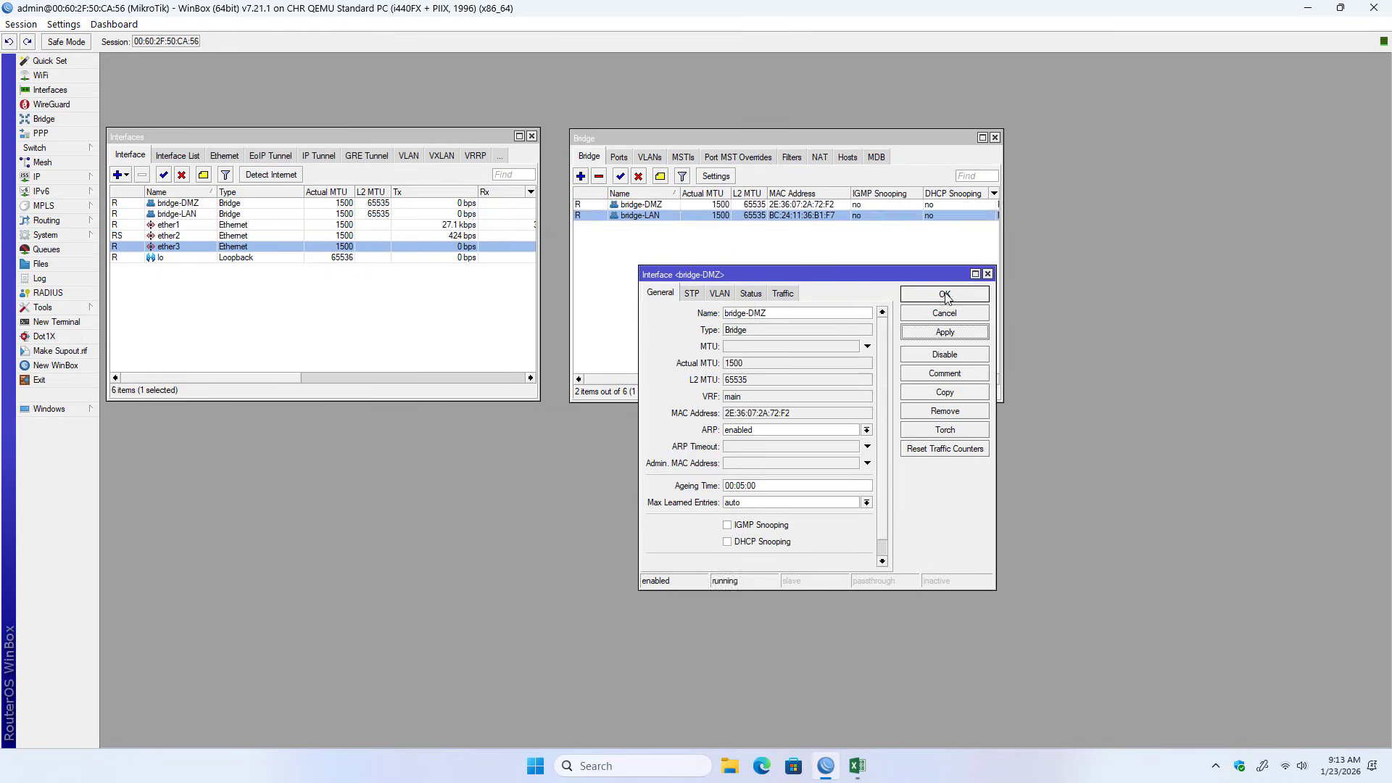
{"action": "key", "text": "Return"}
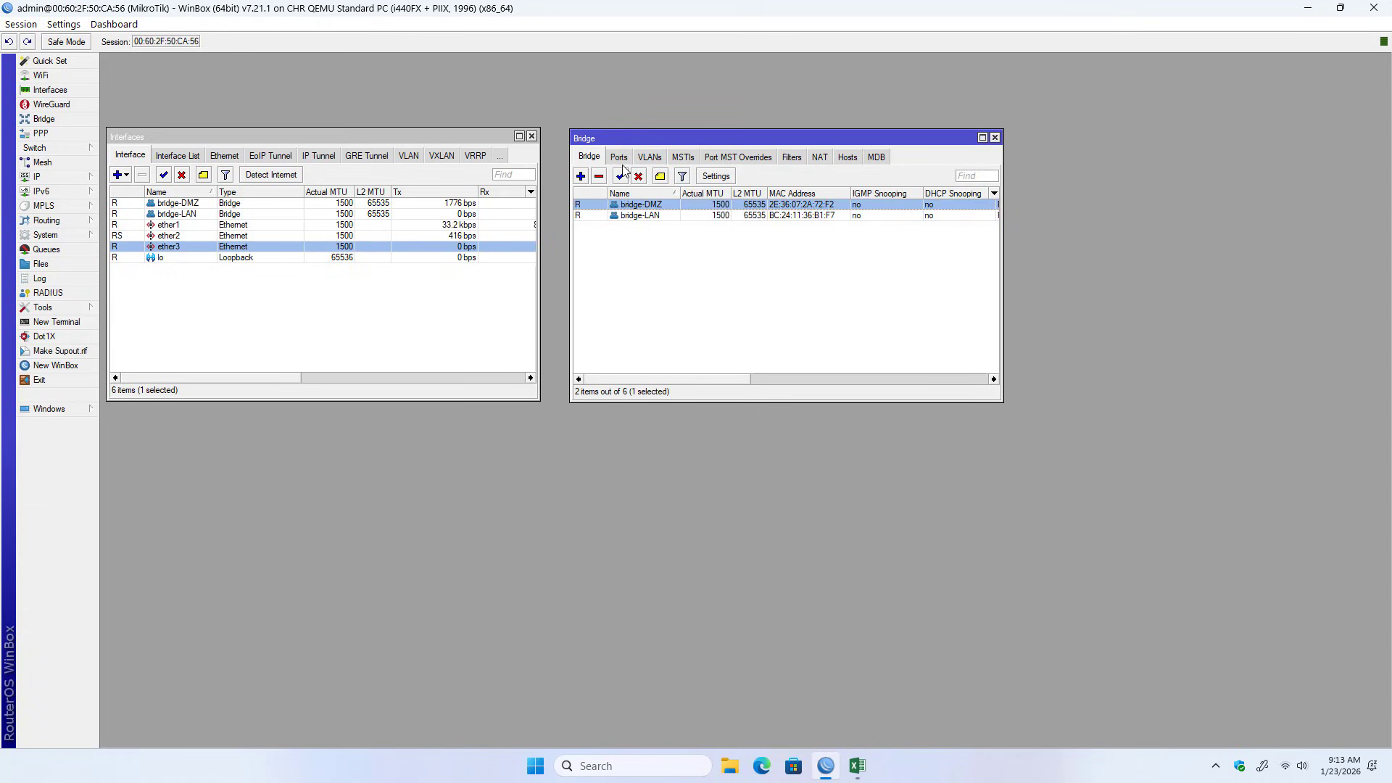
Step: Add ether3 as a bridge port of bridge-DMZ and close the bridge settings
{"action": "left_click", "coordinate": [621, 160]}
{"action": "left_click", "coordinate": [581, 177]}
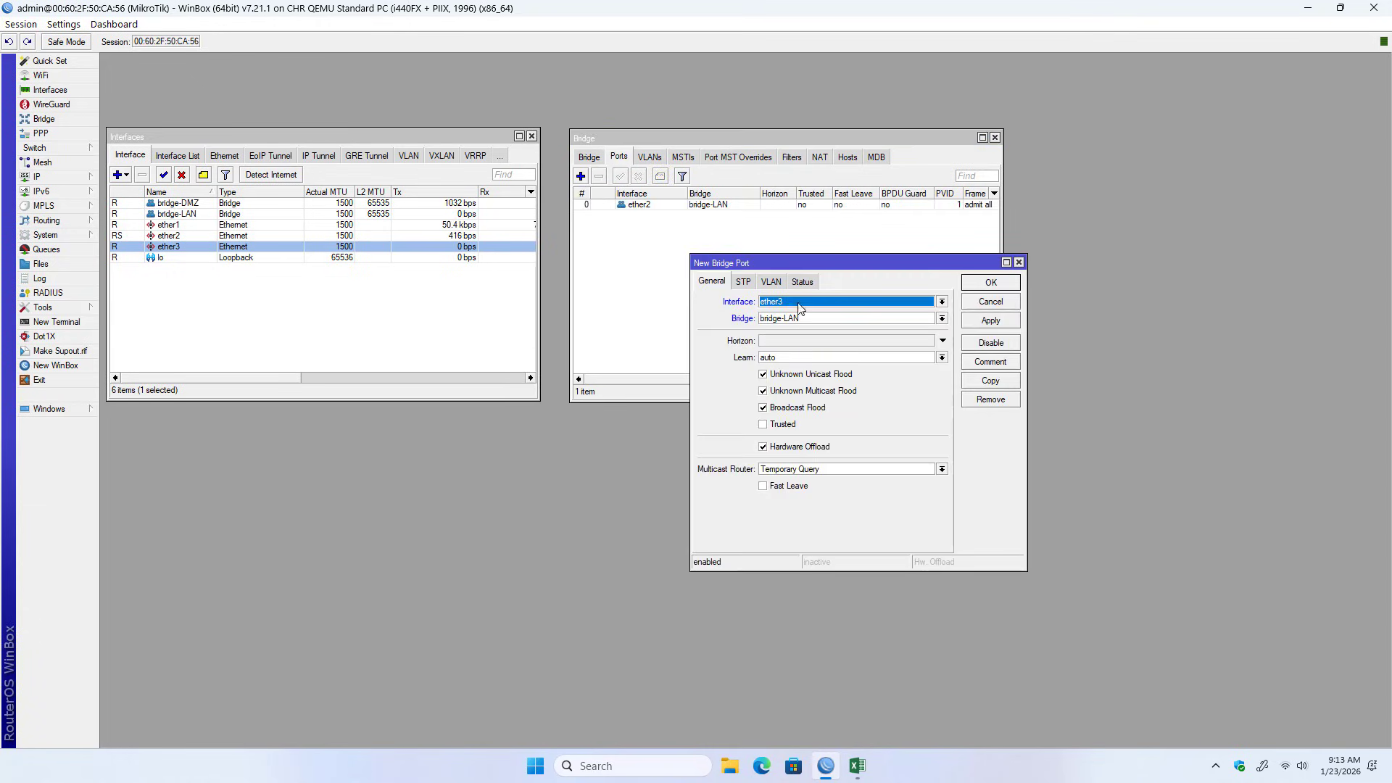
{"action": "left_click", "coordinate": [812, 318]}
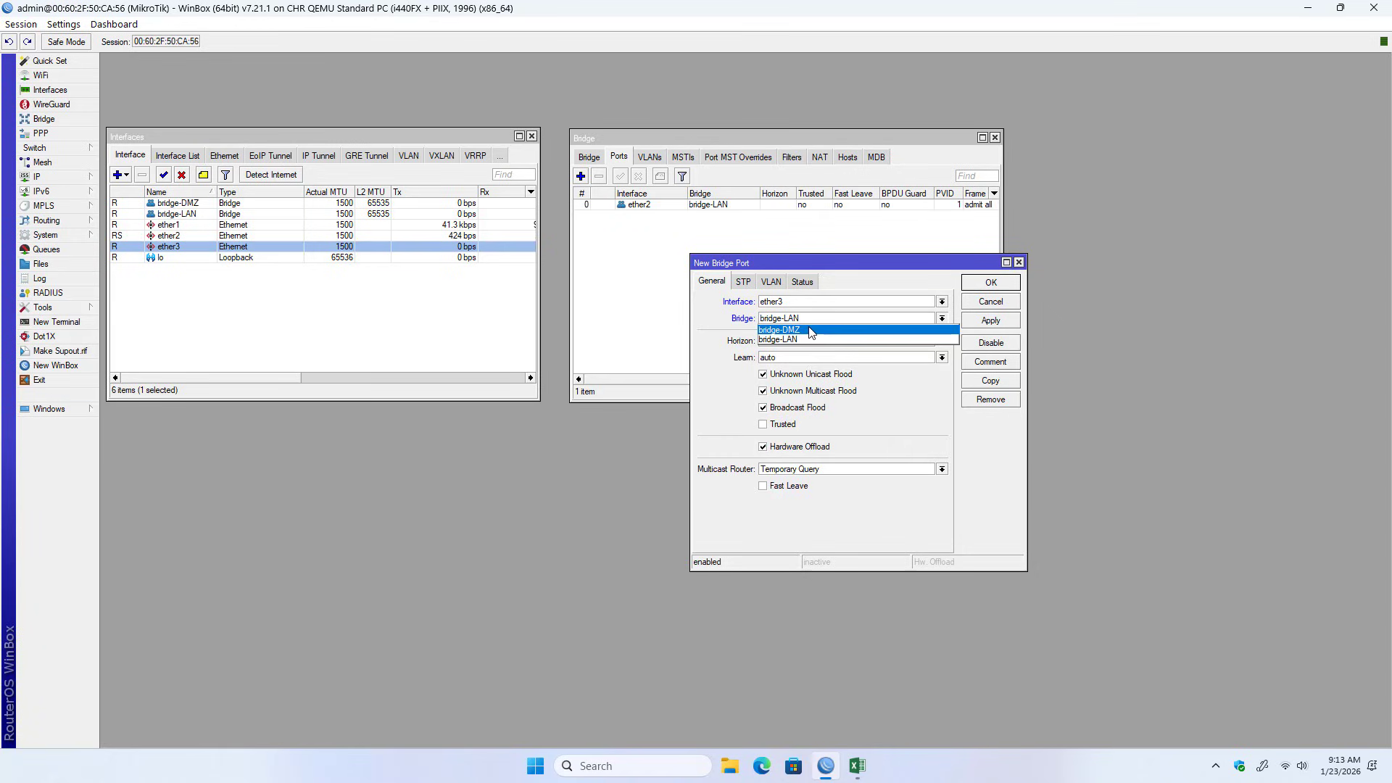
{"action": "left_click", "coordinate": [808, 332]}
{"action": "left_click", "coordinate": [801, 303]}
{"action": "left_click", "coordinate": [801, 304]}
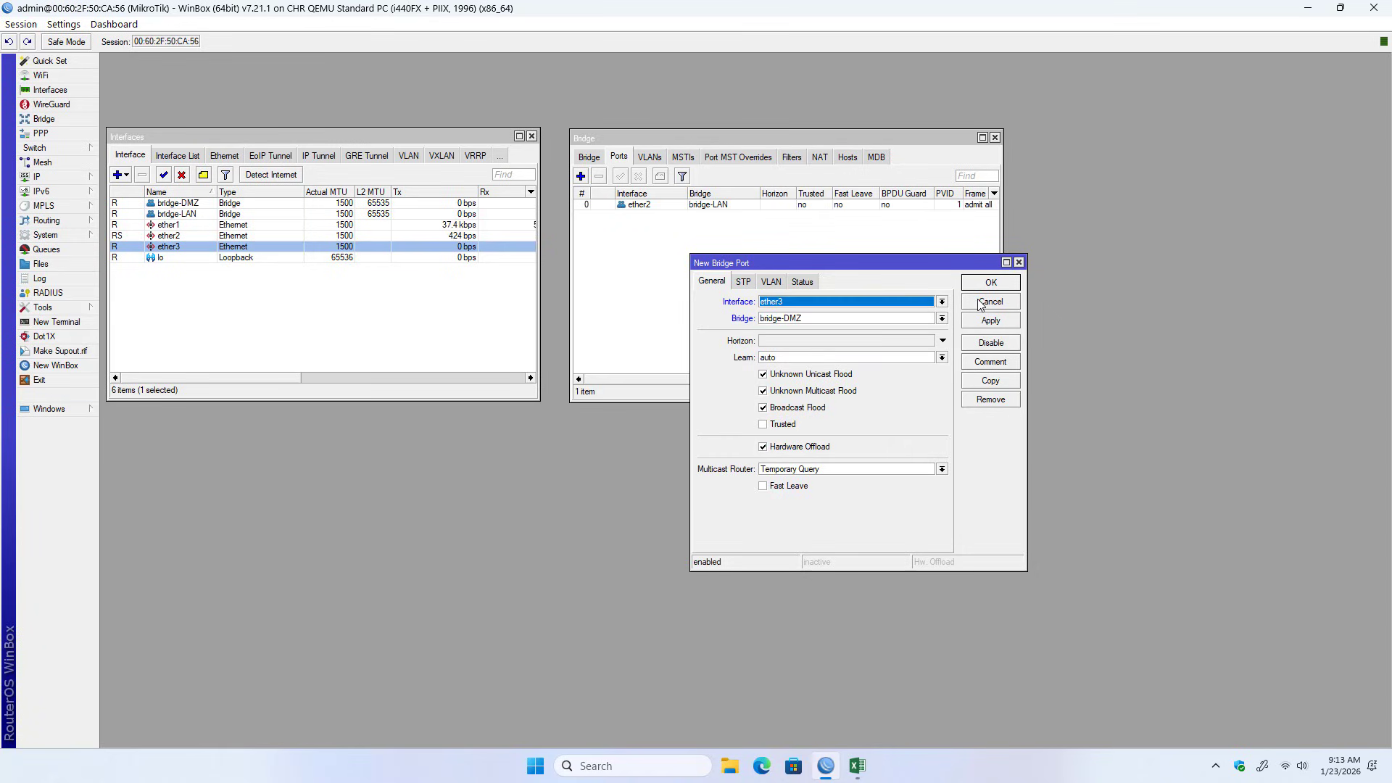
{"action": "left_click", "coordinate": [991, 321]}
{"action": "left_click", "coordinate": [990, 283]}
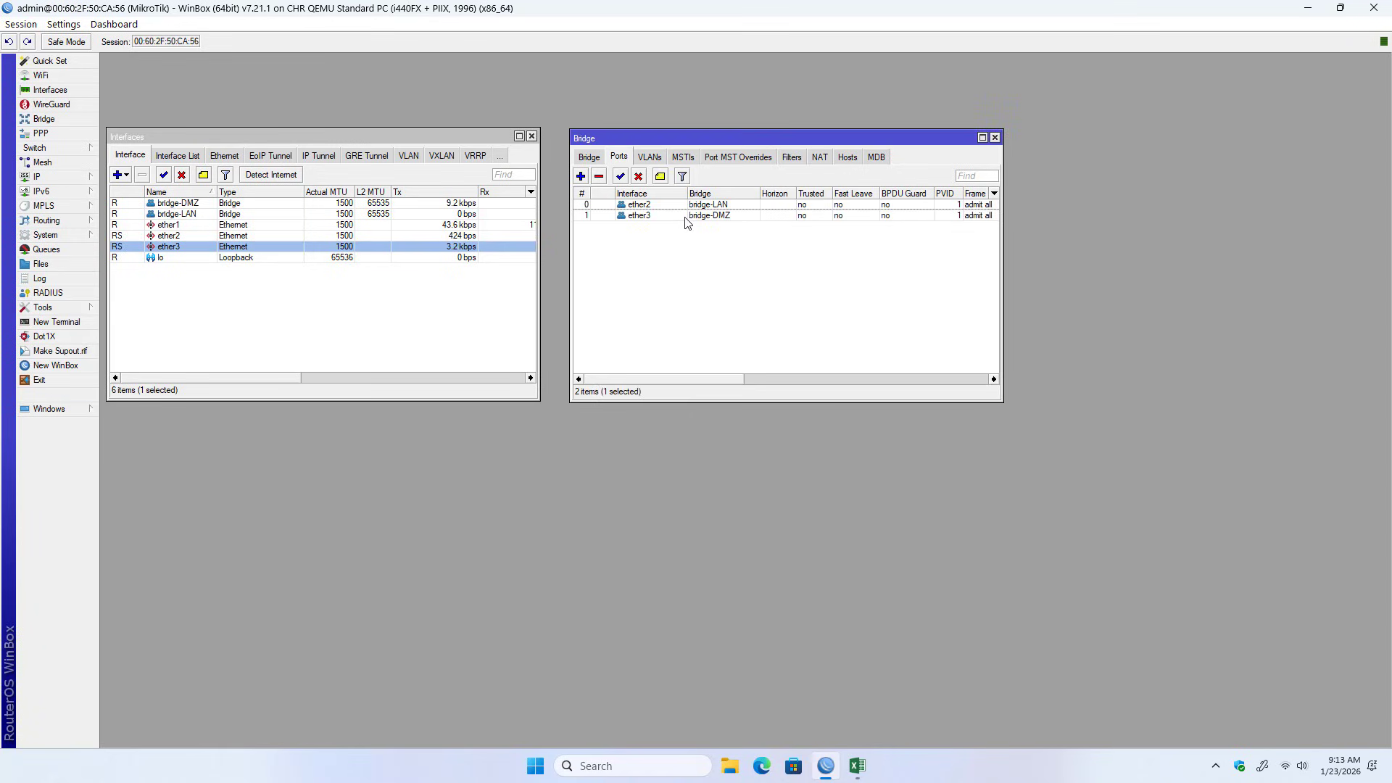
{"action": "left_click", "coordinate": [686, 217]}
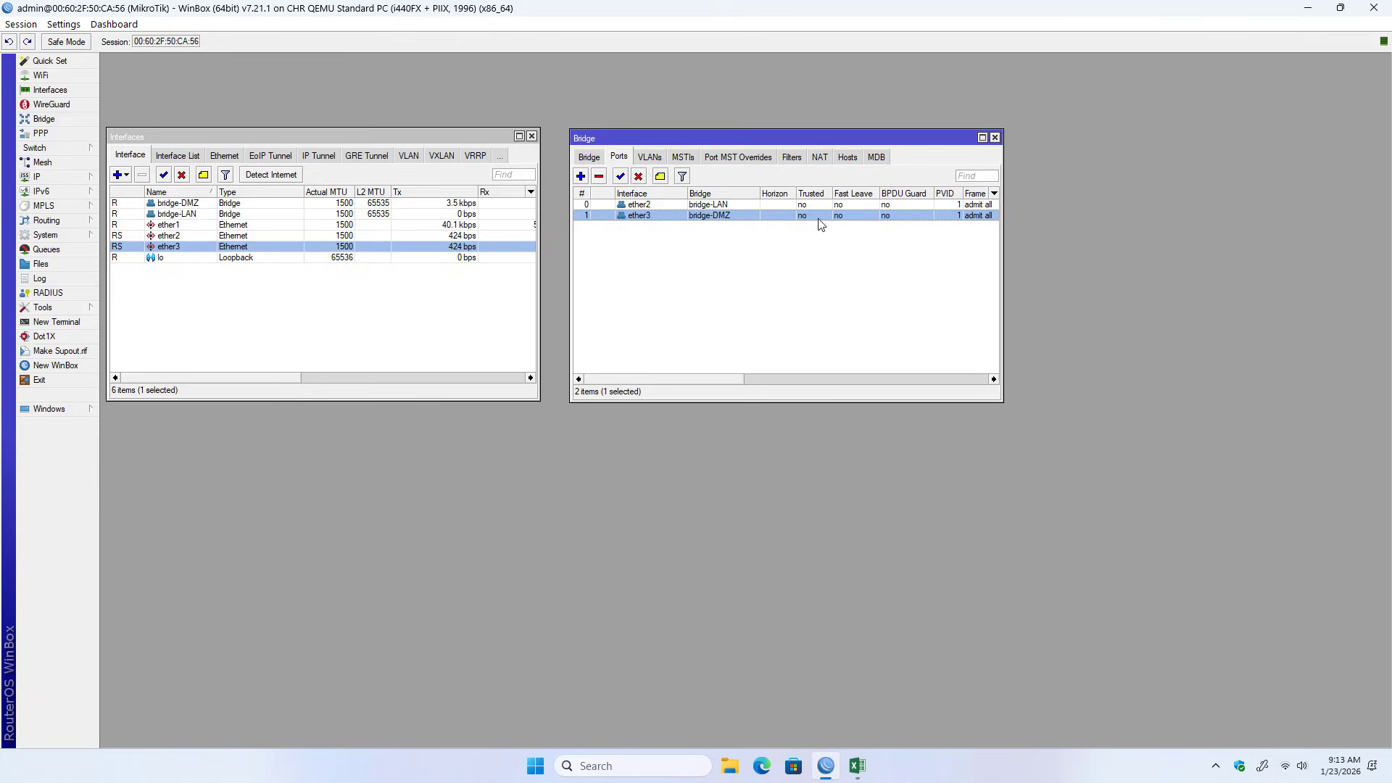
{"action": "left_click", "coordinate": [995, 137]}
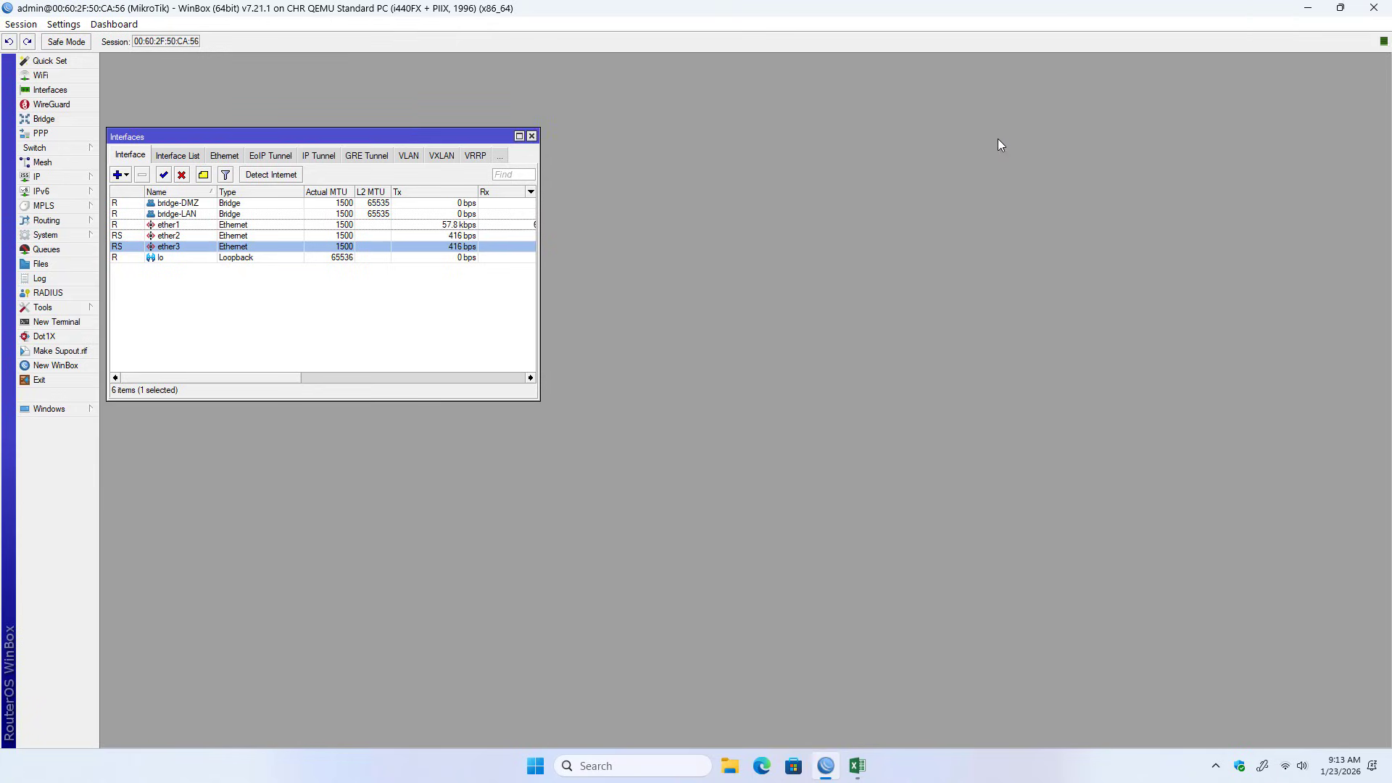
Step: Switch to the Excel diagram and handwrite 192.168.88.1 under LAN and 192.168.100.1 beside Web
{"action": "left_click", "coordinate": [857, 766]}
{"action": "mouse_move", "coordinate": [639, 319]}
{"action": "left_mouse_down"}
{"action": "mouse_move", "coordinate": [650, 338]}
{"action": "mouse_move", "coordinate": [700, 337]}
{"action": "left_mouse_up"}
{"action": "mouse_move", "coordinate": [713, 320]}
{"action": "left_mouse_down"}
{"action": "mouse_move", "coordinate": [713, 339]}
{"action": "mouse_move", "coordinate": [714, 319]}
{"action": "mouse_move", "coordinate": [729, 341]}
{"action": "mouse_move", "coordinate": [750, 316]}
{"action": "mouse_move", "coordinate": [764, 341]}
{"action": "left_mouse_up"}
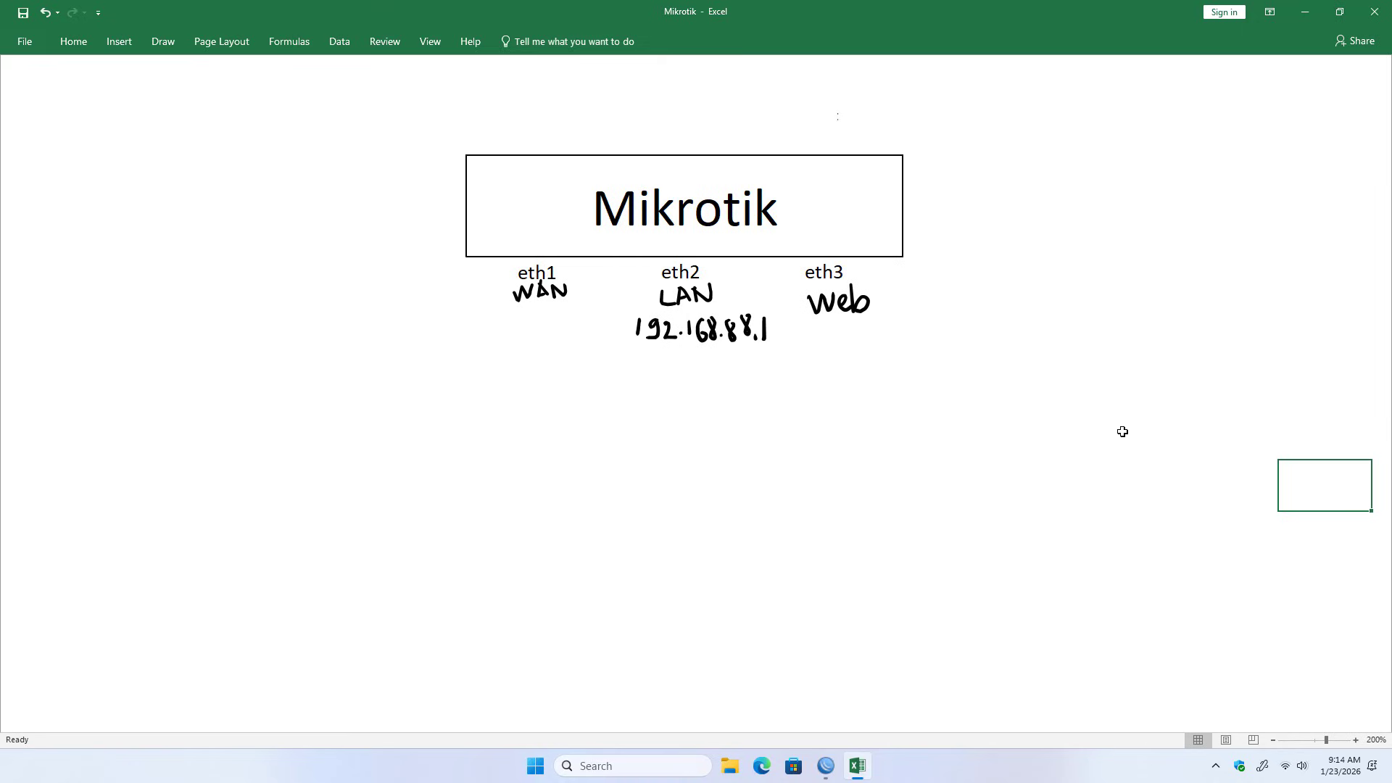
{"action": "mouse_move", "coordinate": [888, 293]}
{"action": "left_mouse_down"}
{"action": "mouse_move", "coordinate": [886, 314]}
{"action": "mouse_move", "coordinate": [904, 319]}
{"action": "mouse_move", "coordinate": [997, 317]}
{"action": "mouse_move", "coordinate": [1013, 300]}
{"action": "mouse_move", "coordinate": [1061, 317]}
{"action": "left_mouse_up"}
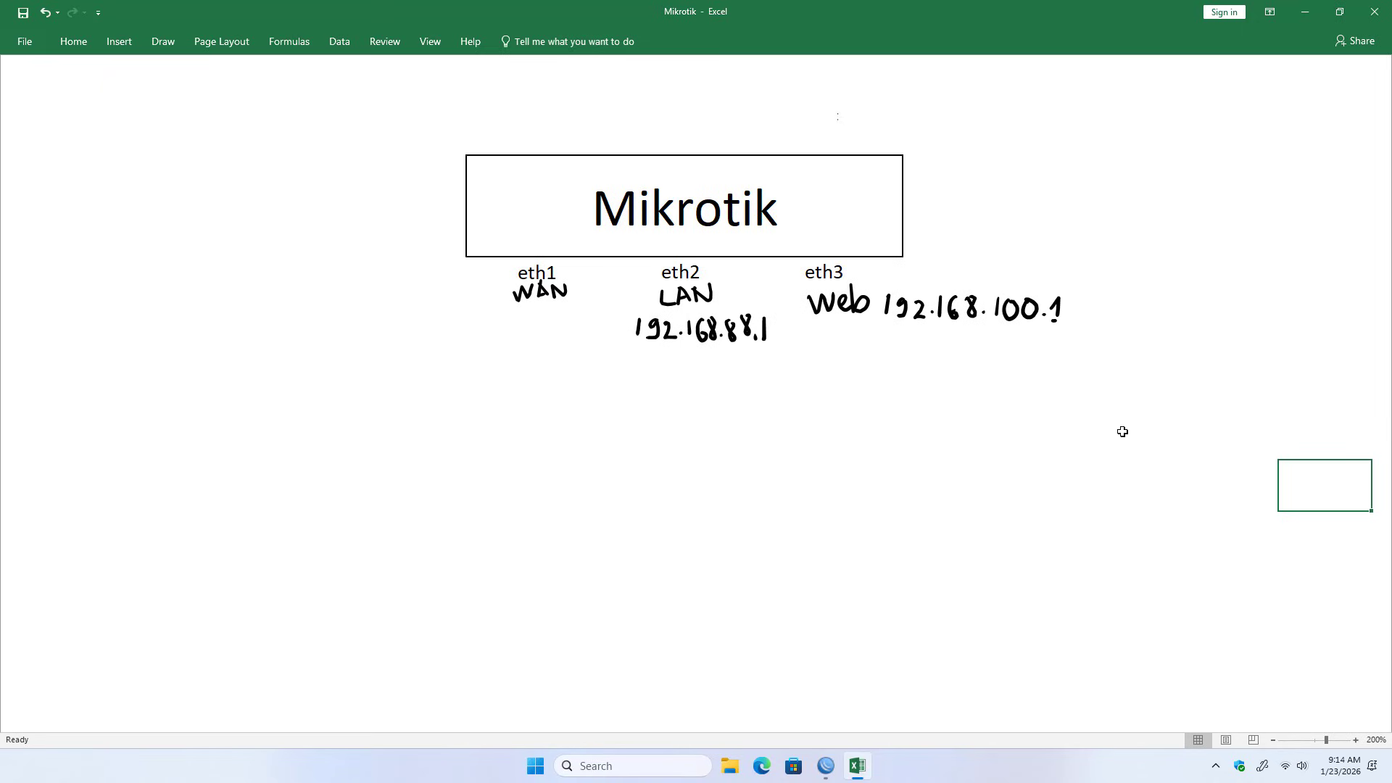
Step: Draw an arrow down from Web to a handwritten "Web server" label with the address 192.168.100.50 beneath it
{"action": "mouse_move", "coordinate": [857, 325]}
{"action": "left_mouse_down"}
{"action": "mouse_move", "coordinate": [863, 412]}
{"action": "mouse_move", "coordinate": [879, 395]}
{"action": "mouse_move", "coordinate": [870, 452]}
{"action": "mouse_move", "coordinate": [889, 425]}
{"action": "mouse_move", "coordinate": [918, 422]}
{"action": "mouse_move", "coordinate": [921, 450]}
{"action": "mouse_move", "coordinate": [903, 450]}
{"action": "mouse_move", "coordinate": [966, 428]}
{"action": "mouse_move", "coordinate": [972, 442]}
{"action": "mouse_move", "coordinate": [983, 425]}
{"action": "mouse_move", "coordinate": [993, 441]}
{"action": "mouse_move", "coordinate": [1018, 435]}
{"action": "left_mouse_up"}
{"action": "left_click_drag", "start_coordinate": [1016, 438], "coordinate": [1025, 419]}
{"action": "mouse_move", "coordinate": [883, 469]}
{"action": "left_mouse_down"}
{"action": "mouse_move", "coordinate": [882, 493]}
{"action": "mouse_move", "coordinate": [979, 488]}
{"action": "mouse_move", "coordinate": [981, 473]}
{"action": "left_mouse_up"}
{"action": "left_click", "coordinate": [952, 480]}
{"action": "mouse_move", "coordinate": [1002, 458]}
{"action": "left_mouse_down"}
{"action": "mouse_move", "coordinate": [995, 468]}
{"action": "mouse_move", "coordinate": [1033, 485]}
{"action": "mouse_move", "coordinate": [1057, 461]}
{"action": "left_mouse_up"}
{"action": "left_click", "coordinate": [1015, 476]}
{"action": "mouse_move", "coordinate": [1070, 456]}
{"action": "left_mouse_down"}
{"action": "mouse_move", "coordinate": [1066, 477]}
{"action": "mouse_move", "coordinate": [1073, 454]}
{"action": "mouse_move", "coordinate": [1086, 477]}
{"action": "mouse_move", "coordinate": [1122, 464]}
{"action": "mouse_move", "coordinate": [1111, 448]}
{"action": "left_mouse_up"}
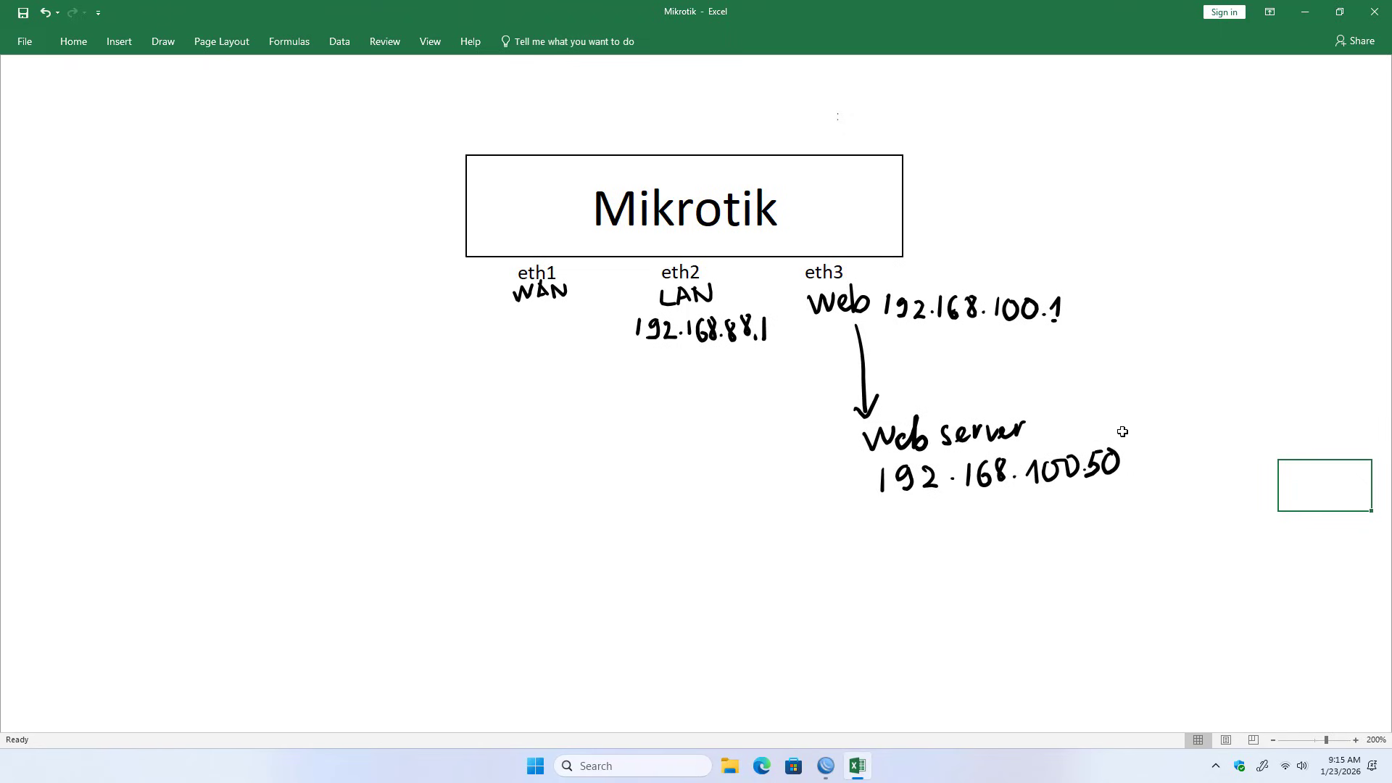
Step: Switch to WinBox, close the interface list and start a new entry in the router's IP address list
{"action": "left_click", "coordinate": [826, 766]}
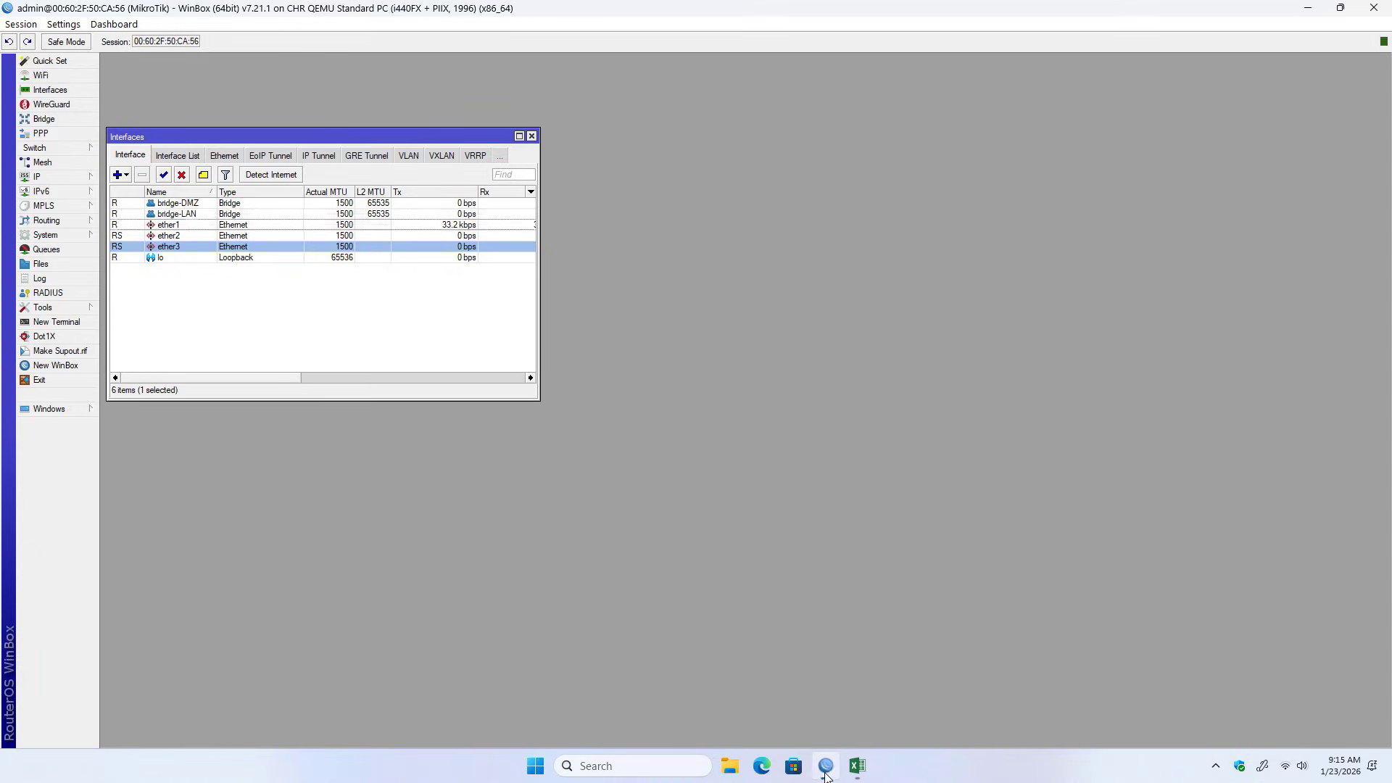
{"action": "left_click", "coordinate": [531, 137]}
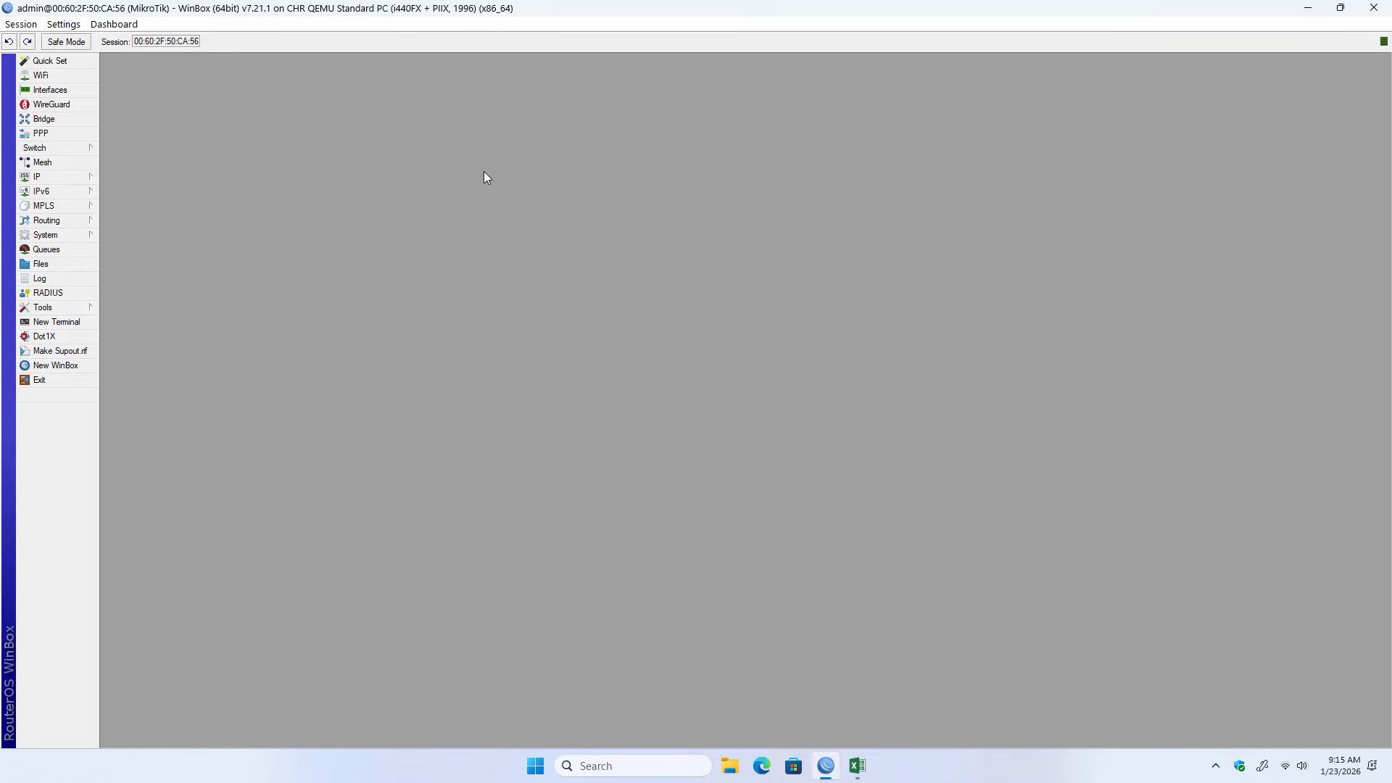
{"action": "left_click", "coordinate": [44, 177]}
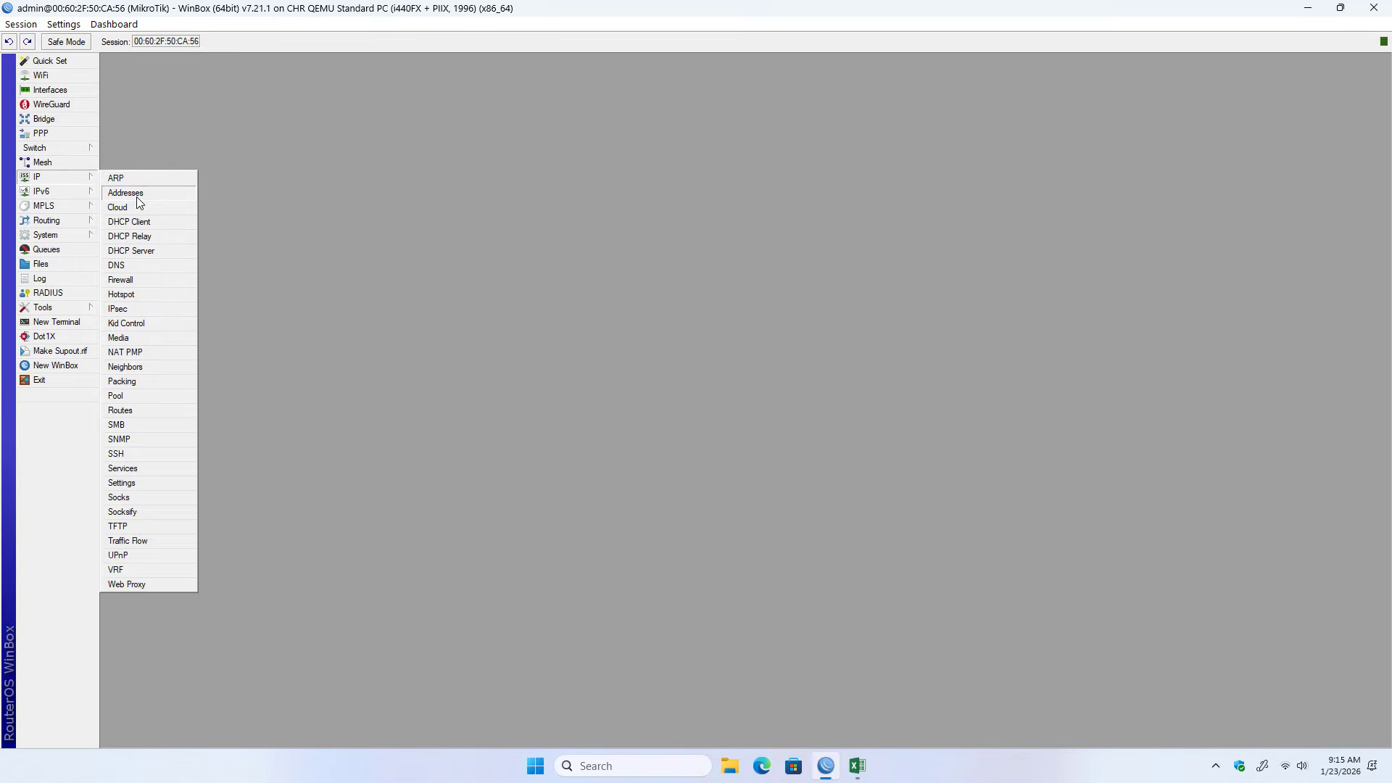
{"action": "left_click", "coordinate": [123, 191]}
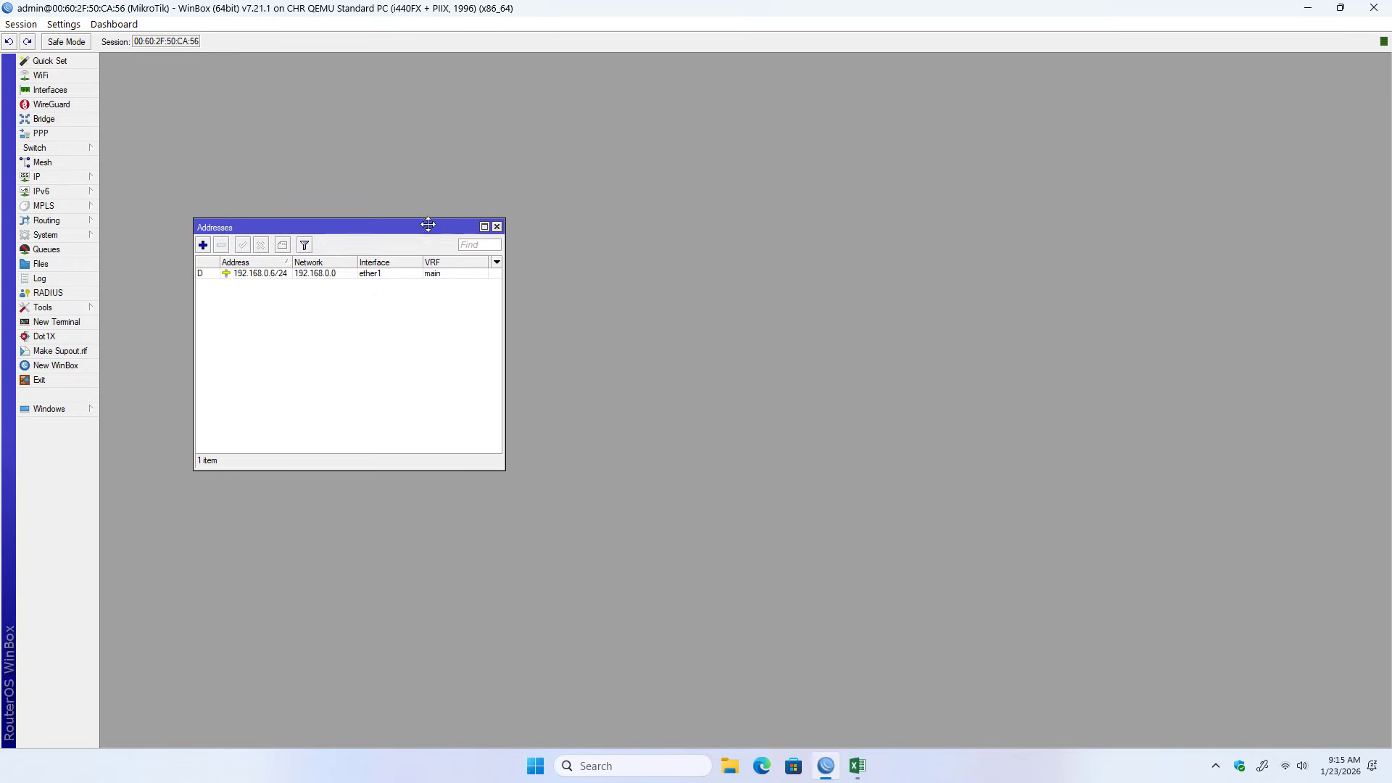
{"action": "left_click_drag", "start_coordinate": [428, 223], "coordinate": [502, 133]}
{"action": "left_click", "coordinate": [278, 154]}
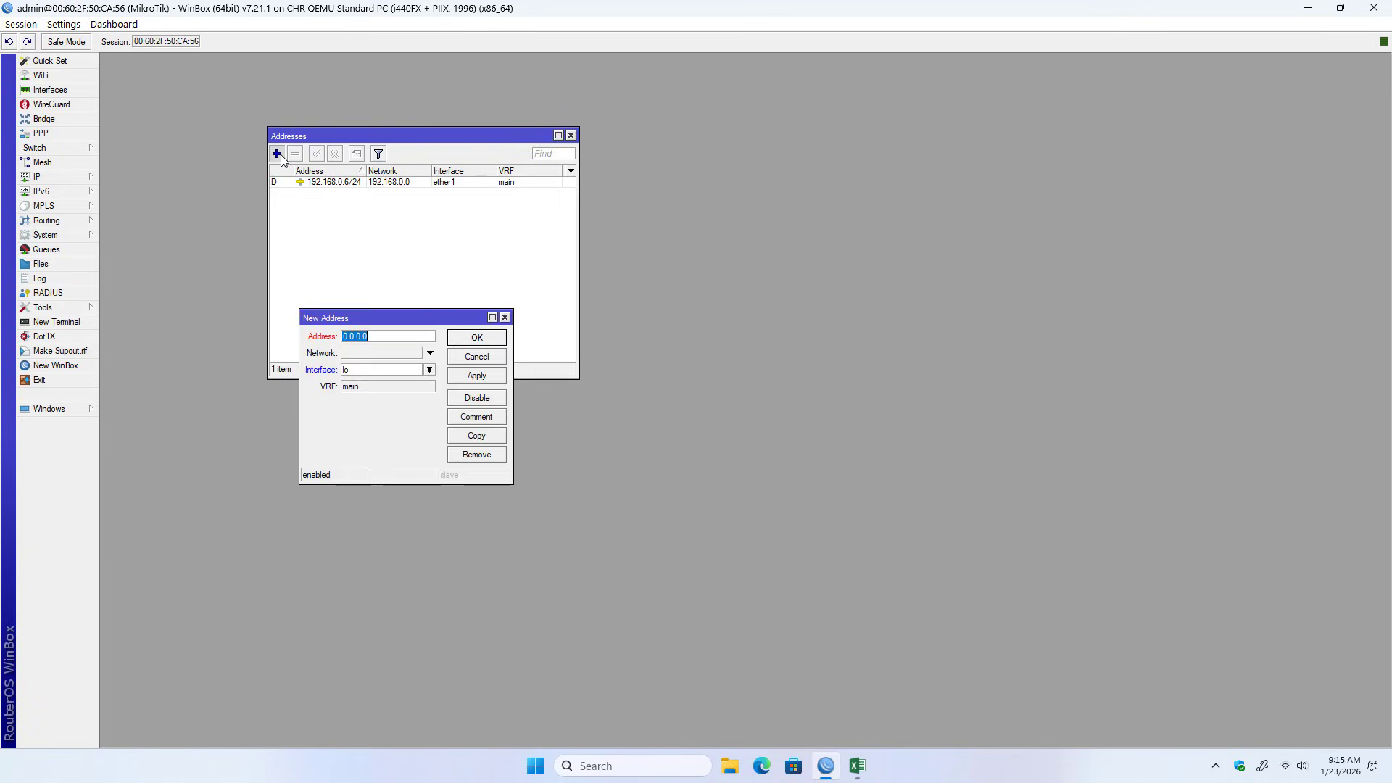
{"action": "left_click_drag", "start_coordinate": [397, 314], "coordinate": [729, 161]}
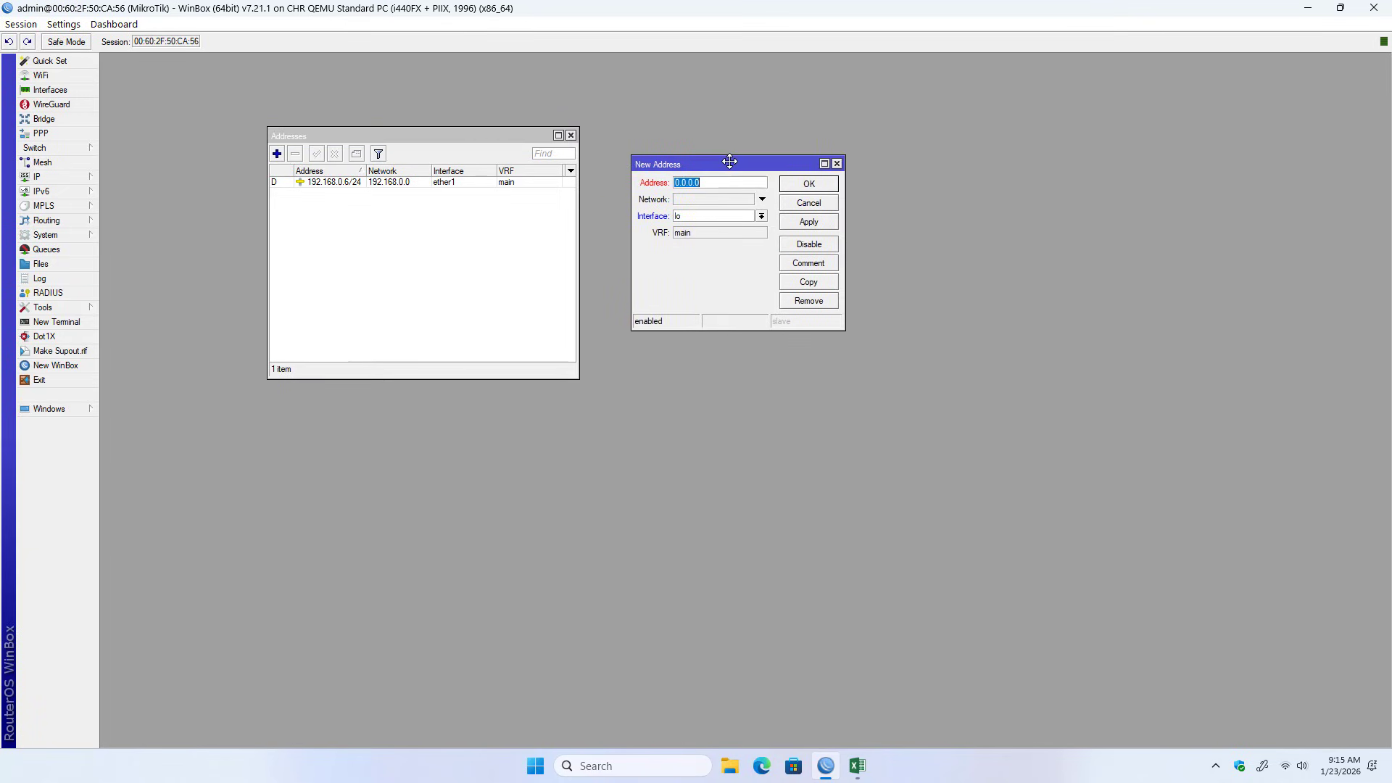
Step: Check the diagram for the LAN address, then add 192.168.88.1/24 with network 192.168.88.0 on bridge-LAN
{"action": "left_click", "coordinate": [857, 765]}
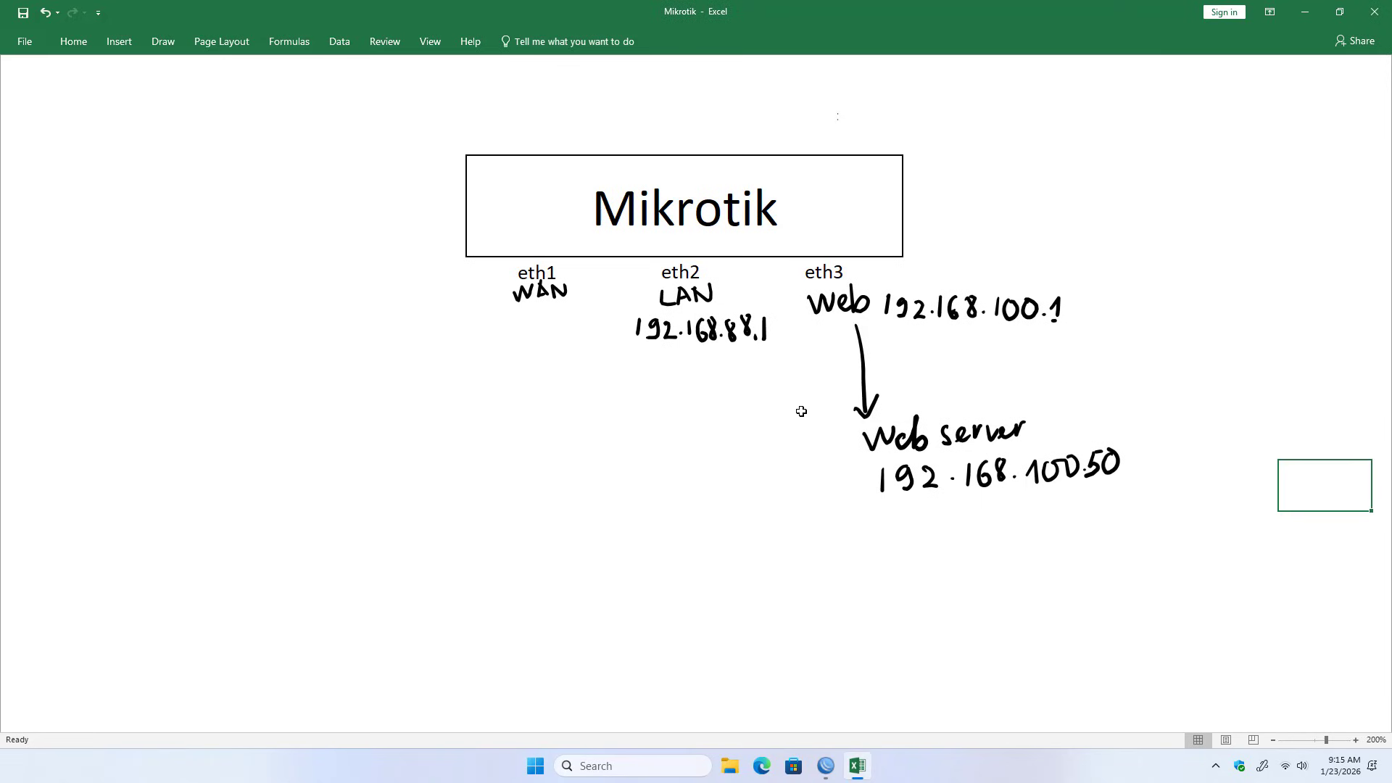
{"action": "left_click", "coordinate": [834, 762]}
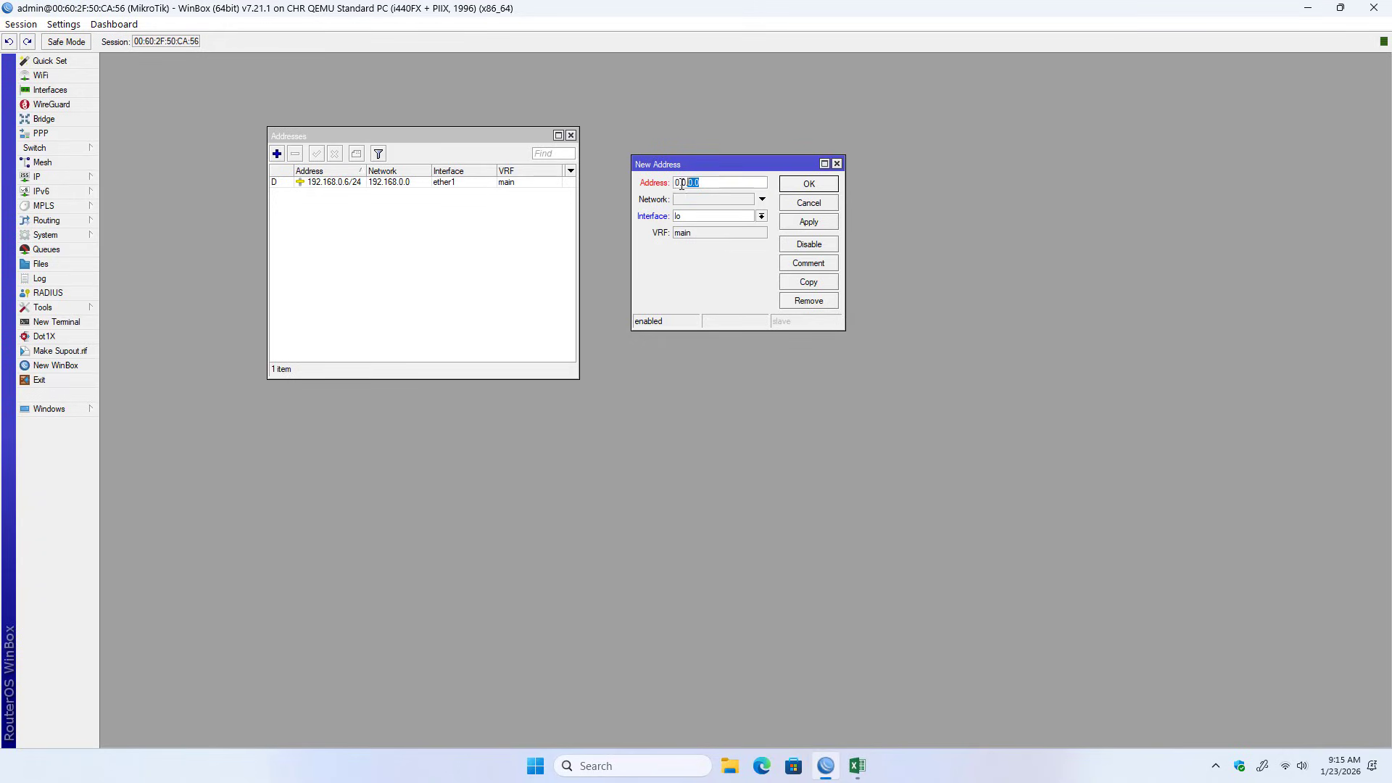
{"action": "type", "text": "192.168.88.1/24"}
{"action": "left_click", "coordinate": [727, 202]}
{"action": "type", "text": "192.16"}
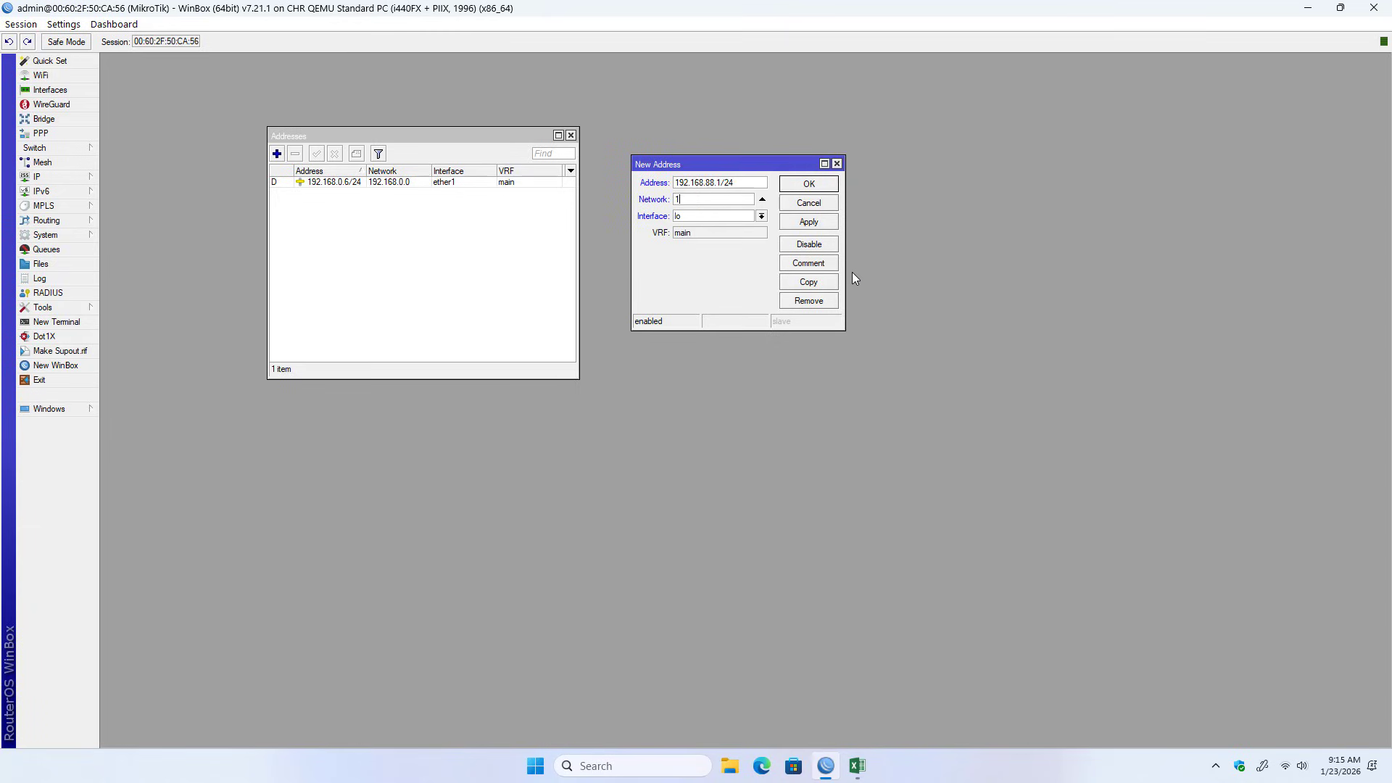
{"action": "type", "text": "8.88.0"}
{"action": "left_click", "coordinate": [762, 217]}
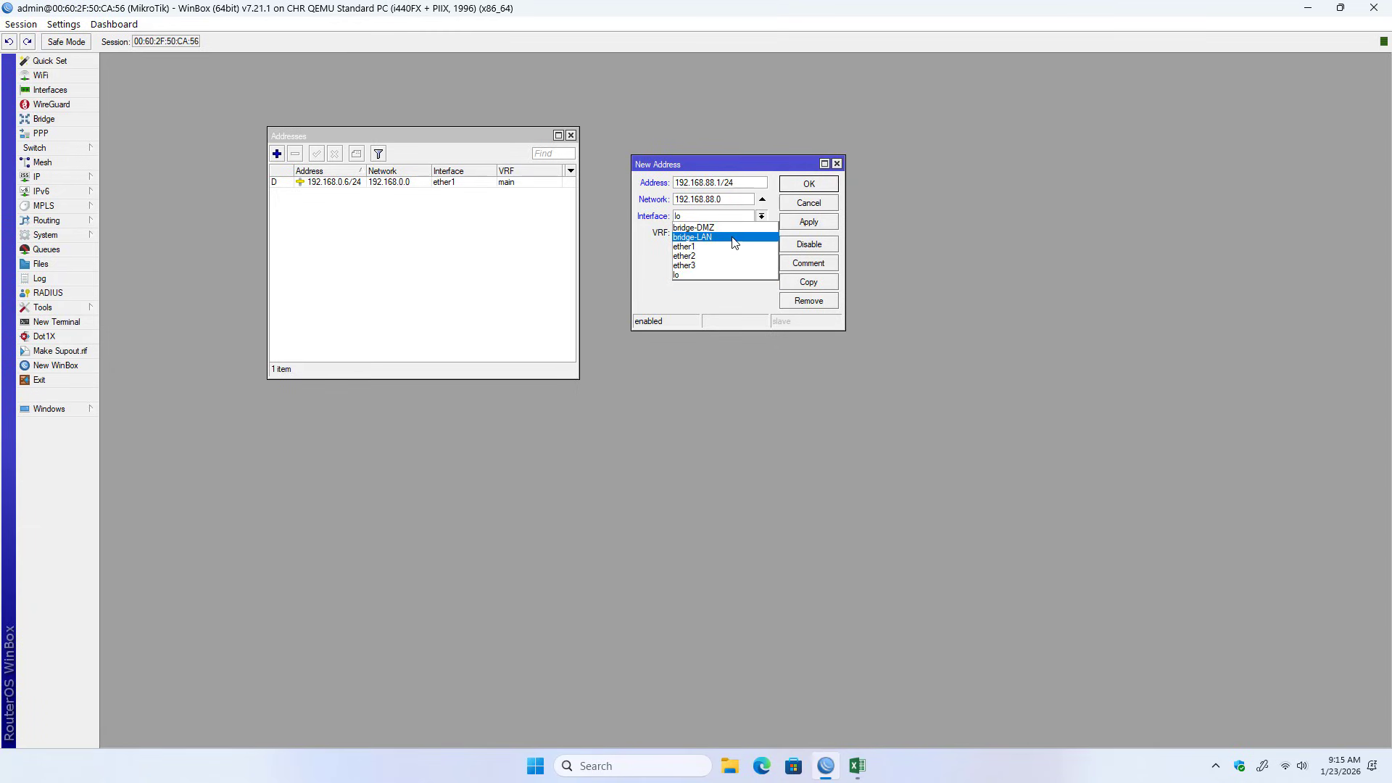
{"action": "left_click", "coordinate": [733, 237]}
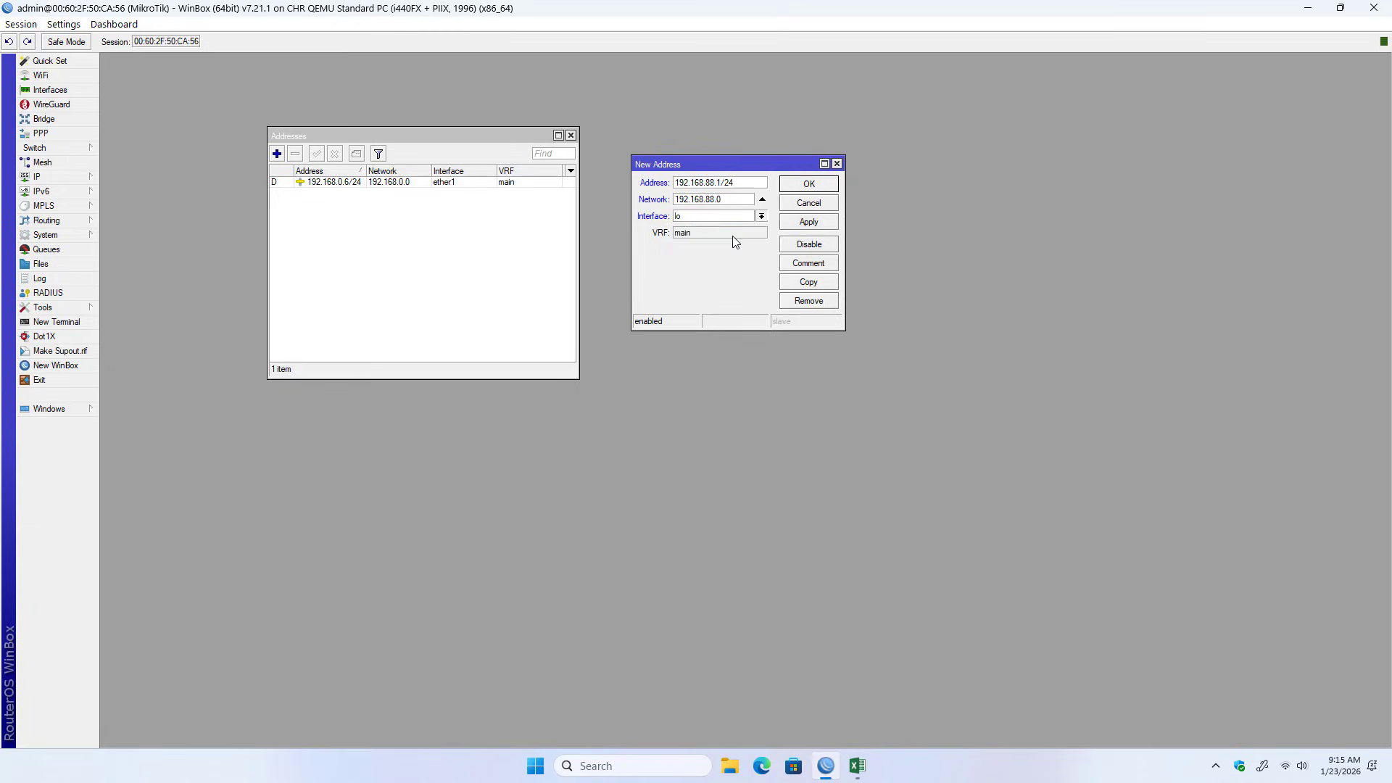
{"action": "left_click", "coordinate": [837, 222]}
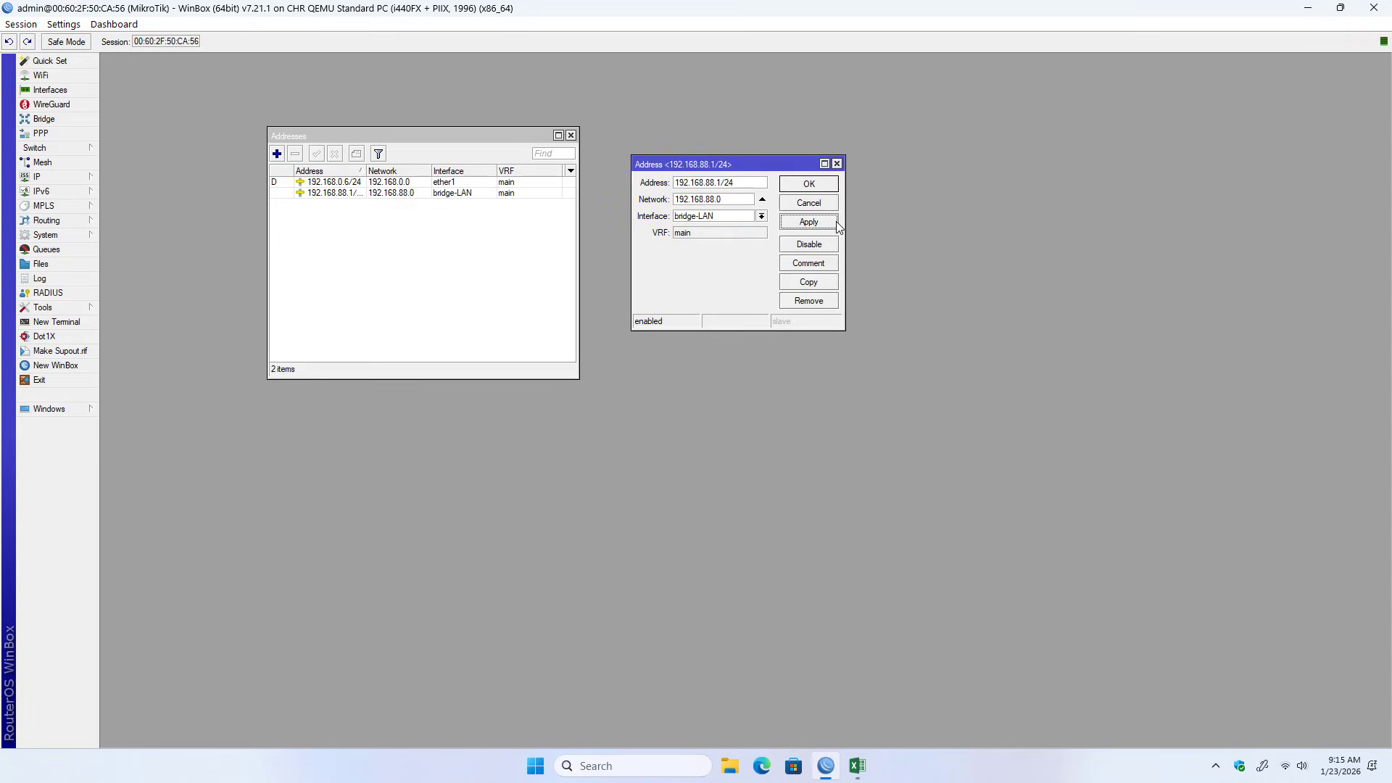
Step: Close the LAN address entry, then widen the Address column and the address list window
{"action": "left_click", "coordinate": [823, 185]}
{"action": "left_click_drag", "start_coordinate": [374, 182], "coordinate": [421, 174]}
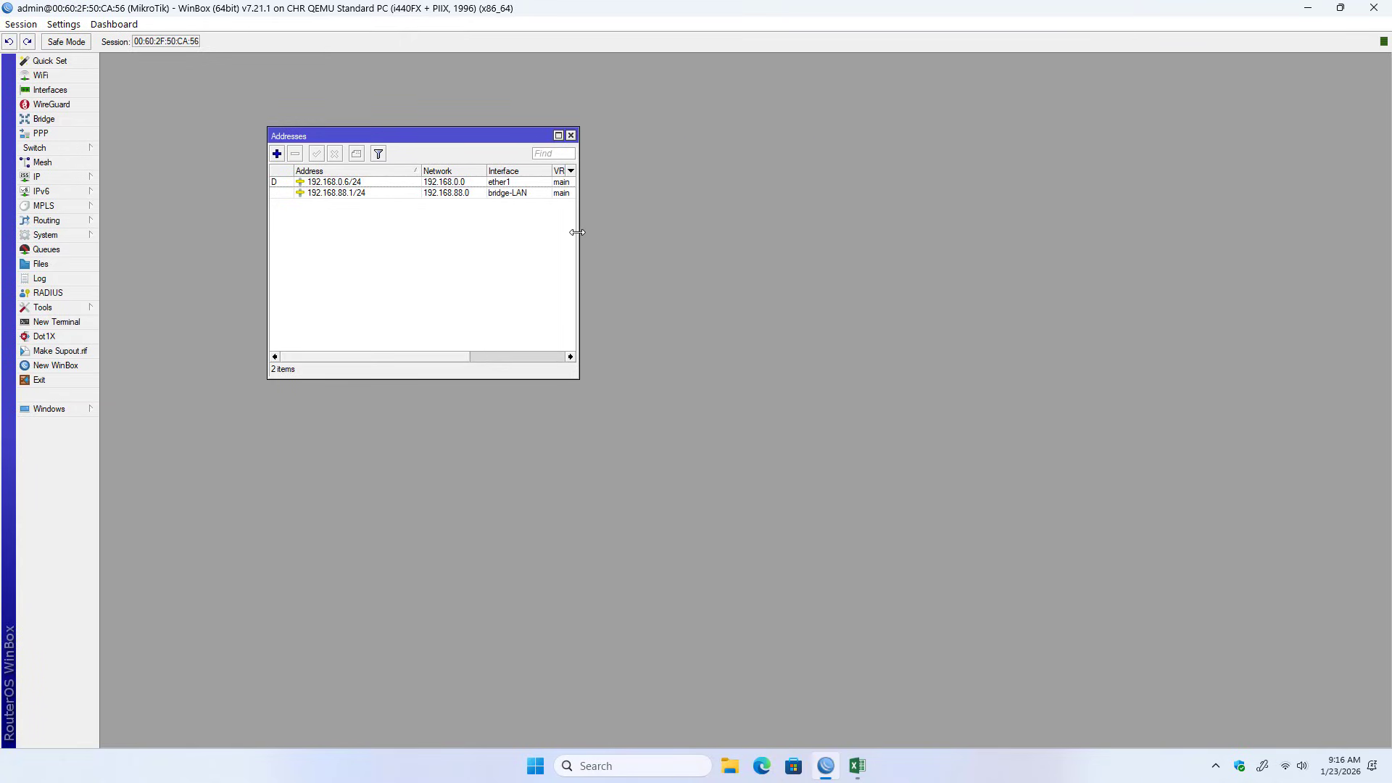
{"action": "left_click_drag", "start_coordinate": [577, 232], "coordinate": [699, 231]}
{"action": "left_click", "coordinate": [377, 196]}
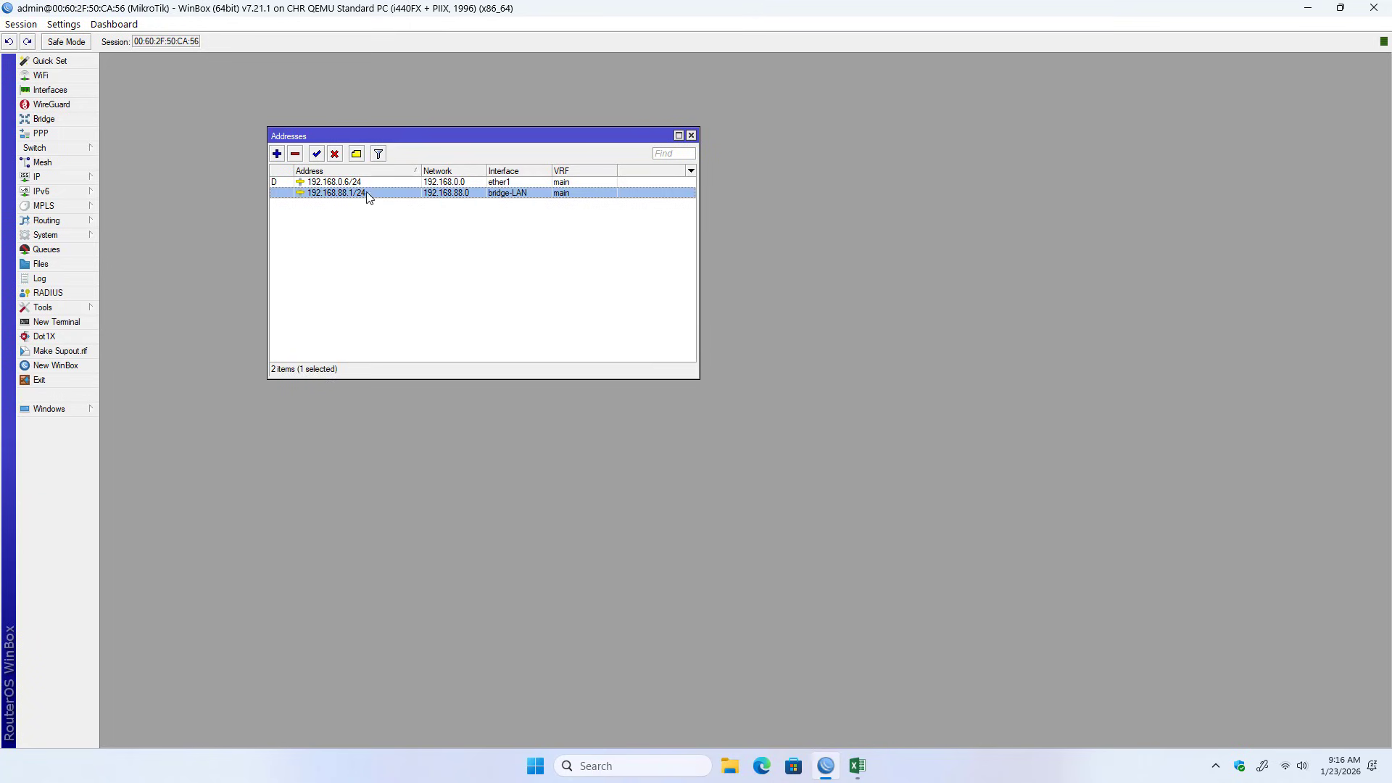
Step: Check the Excel diagram for the Web address, then add 192.168.100.1/24 with network 192.168.100.0 on bridge-DMZ in WinBox
{"action": "left_click", "coordinate": [277, 154]}
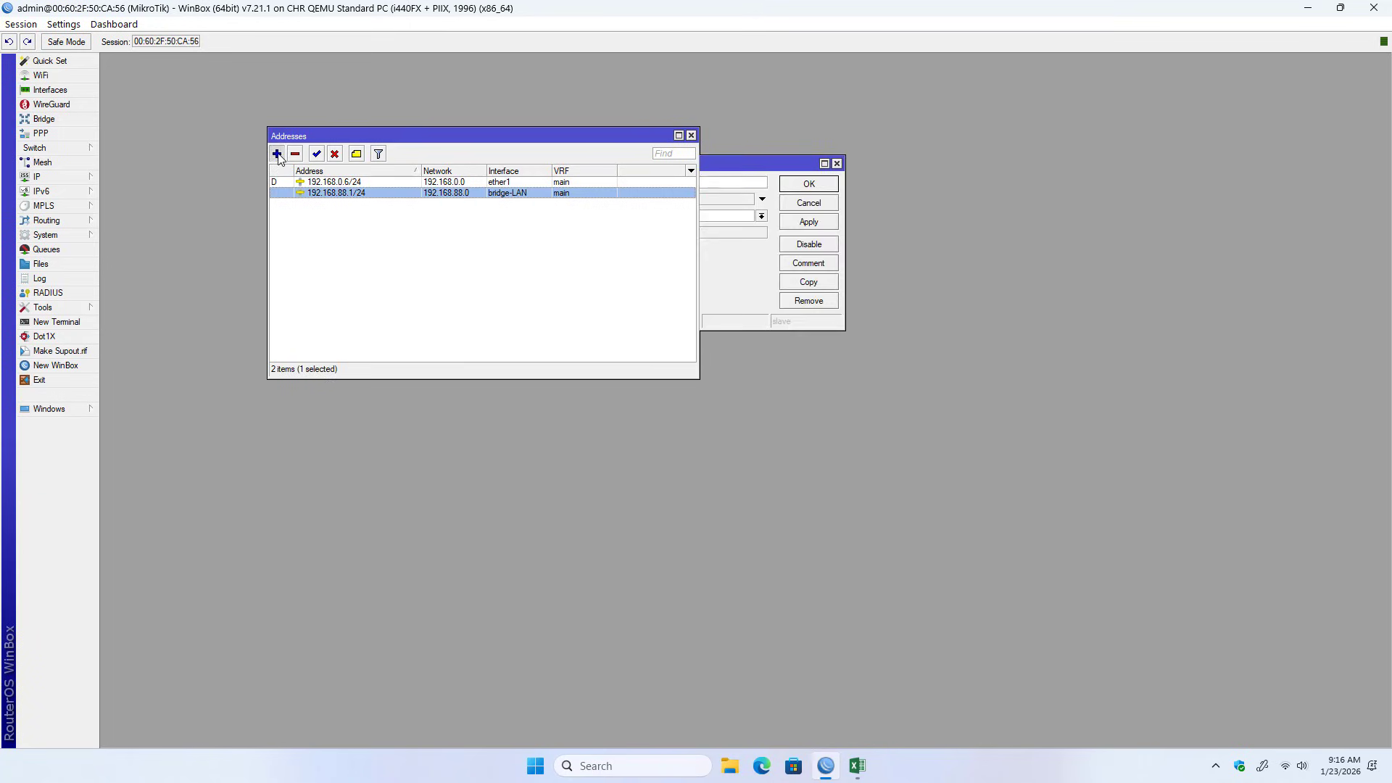
{"action": "left_click_drag", "start_coordinate": [754, 171], "coordinate": [874, 186]}
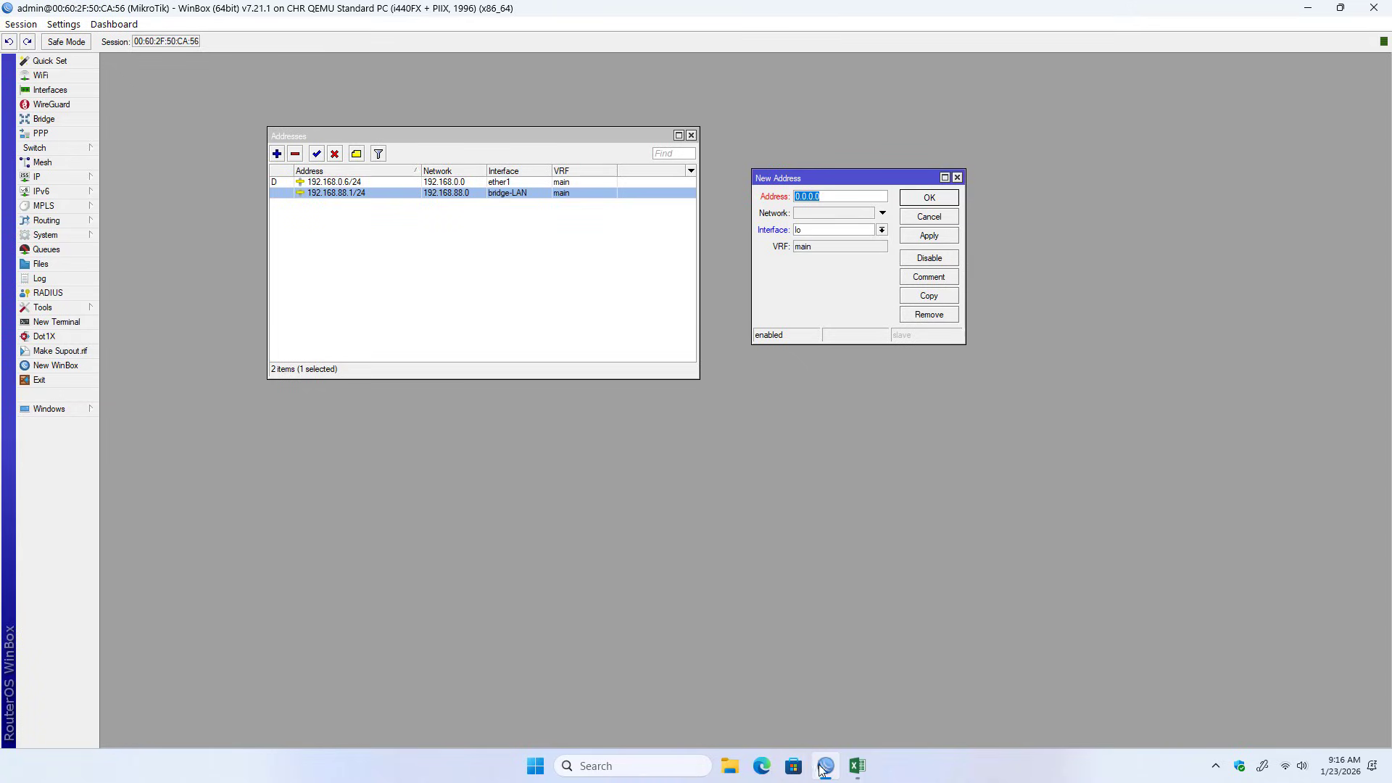
{"action": "left_click", "coordinate": [857, 766]}
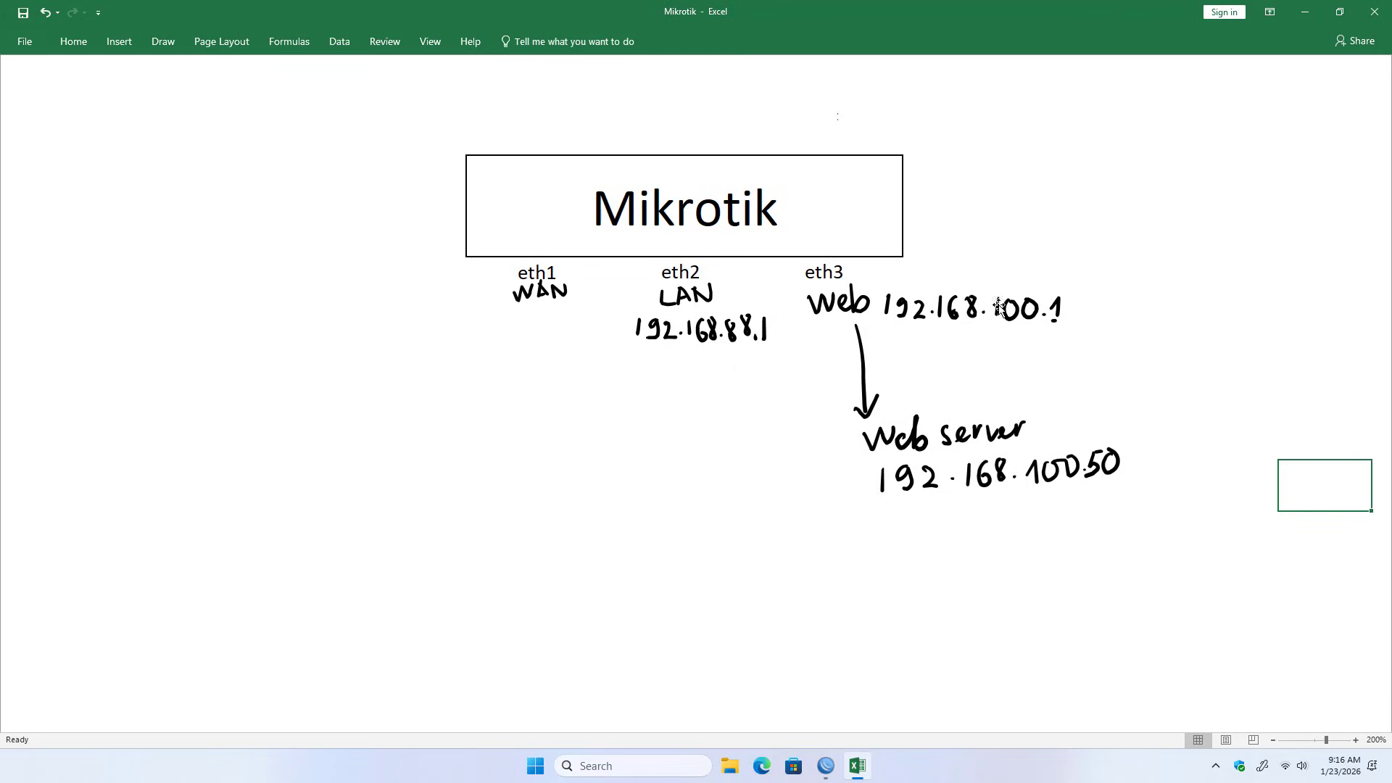
{"action": "left_click", "coordinate": [826, 766]}
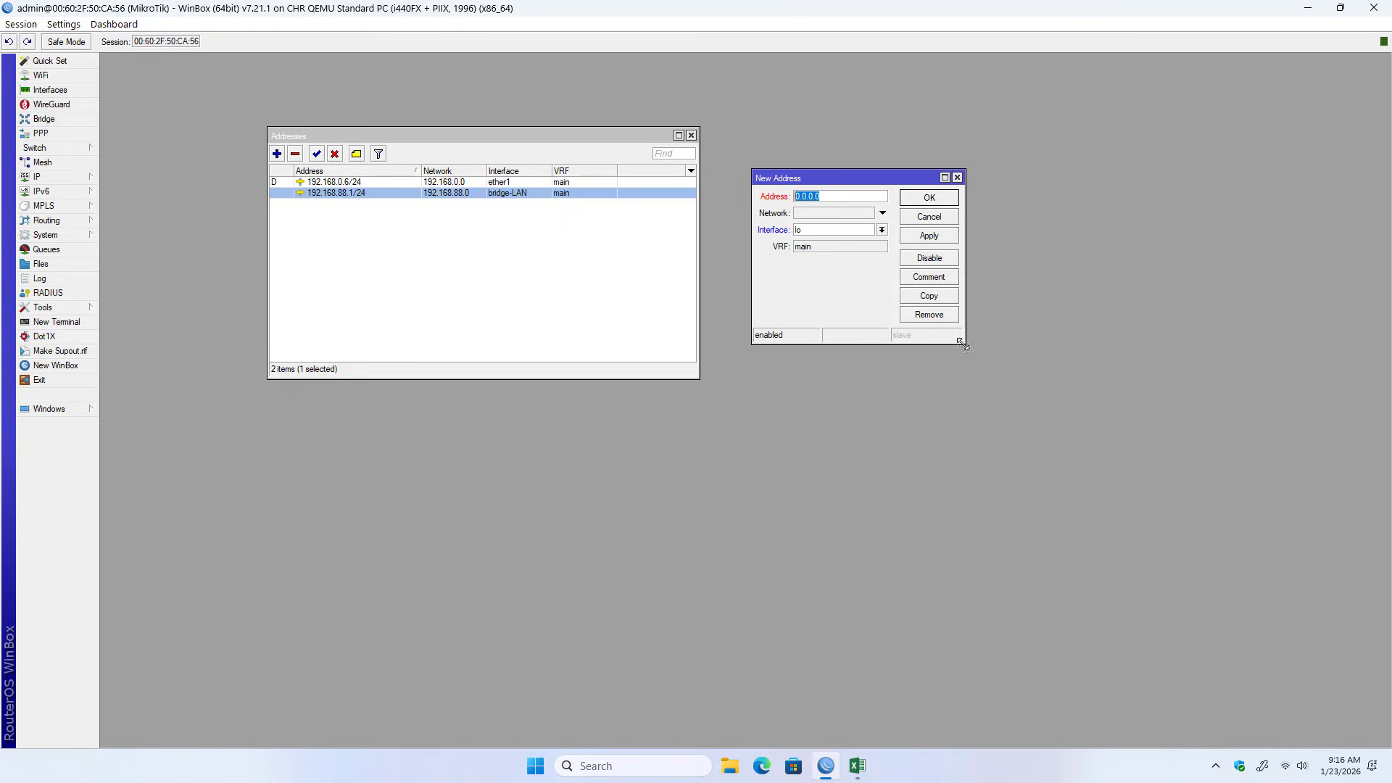
{"action": "type", "text": "192.168.100.1/24"}
{"action": "key", "text": "Tab"}
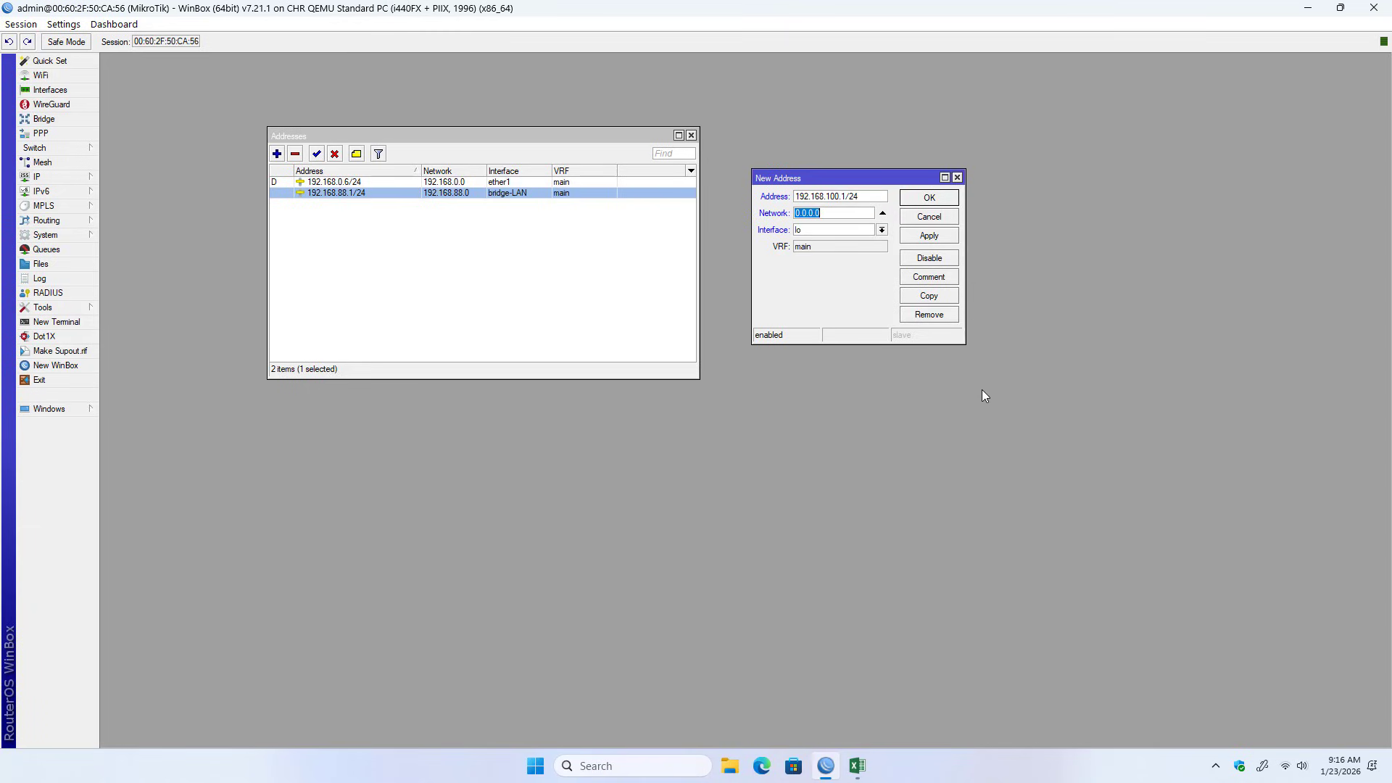
{"action": "type", "text": "192.168.10"}
{"action": "left_click", "coordinate": [883, 231]}
{"action": "left_click", "coordinate": [841, 241]}
{"action": "left_click", "coordinate": [950, 242]}
{"action": "left_click", "coordinate": [953, 202]}
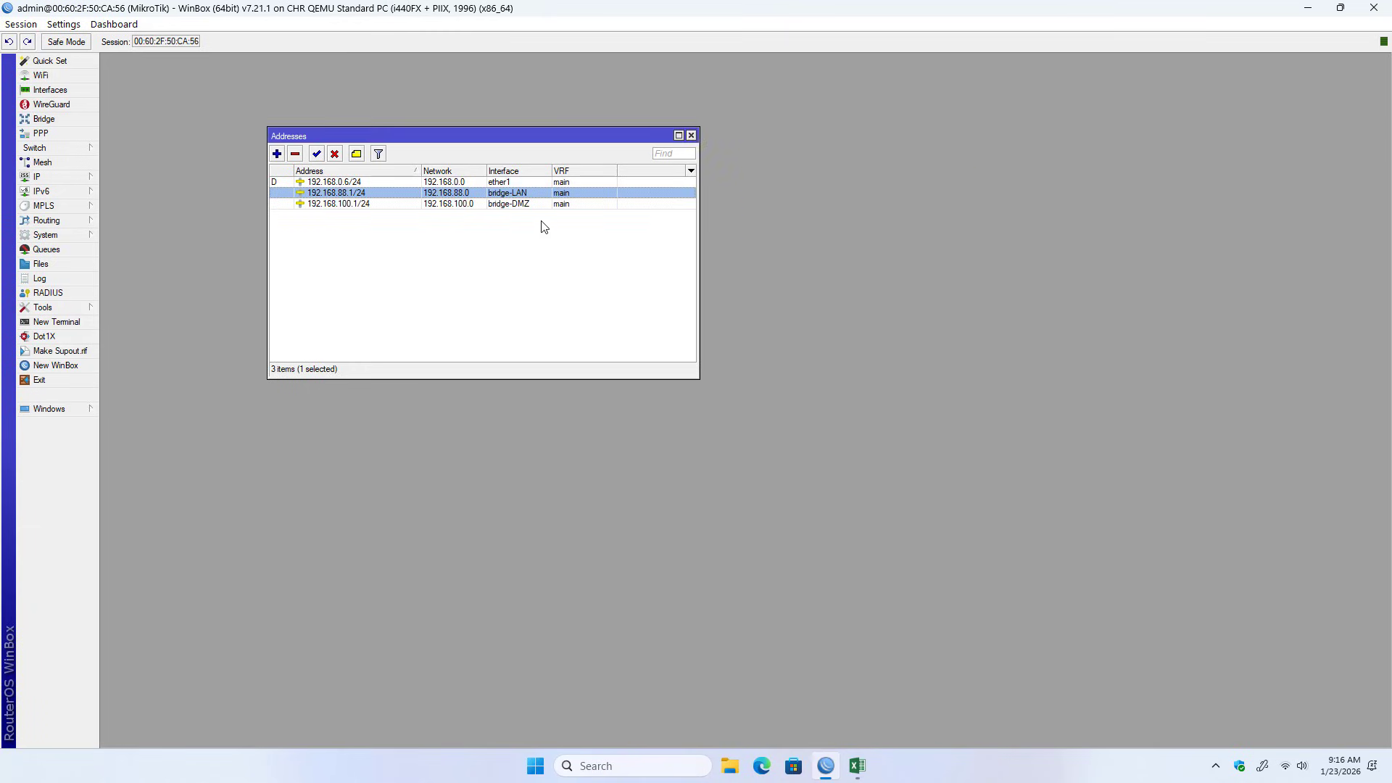
{"action": "left_click", "coordinate": [357, 206]}
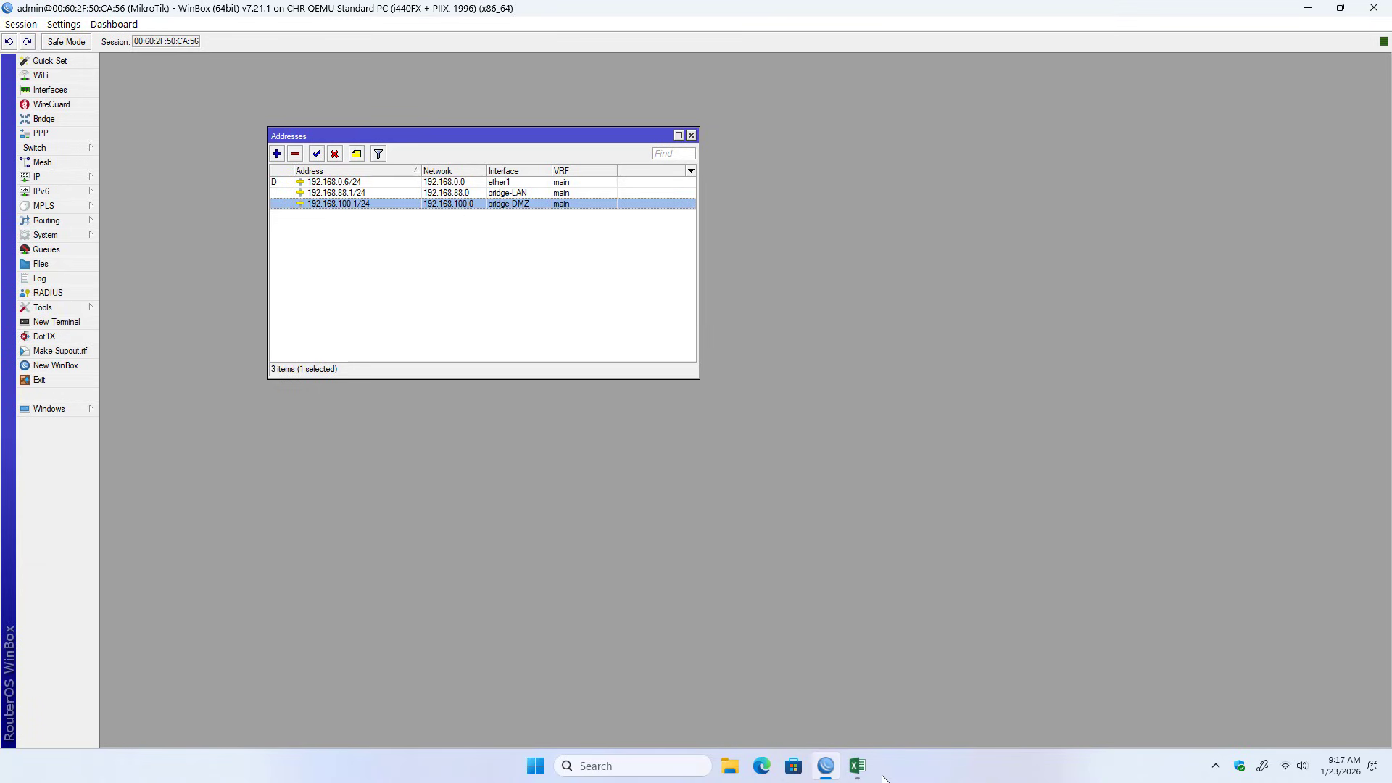
Step: Switch to the Excel diagram, handwrite "Port: 80,443" below the web server's address and underline both port numbers
{"action": "left_click", "coordinate": [858, 767]}
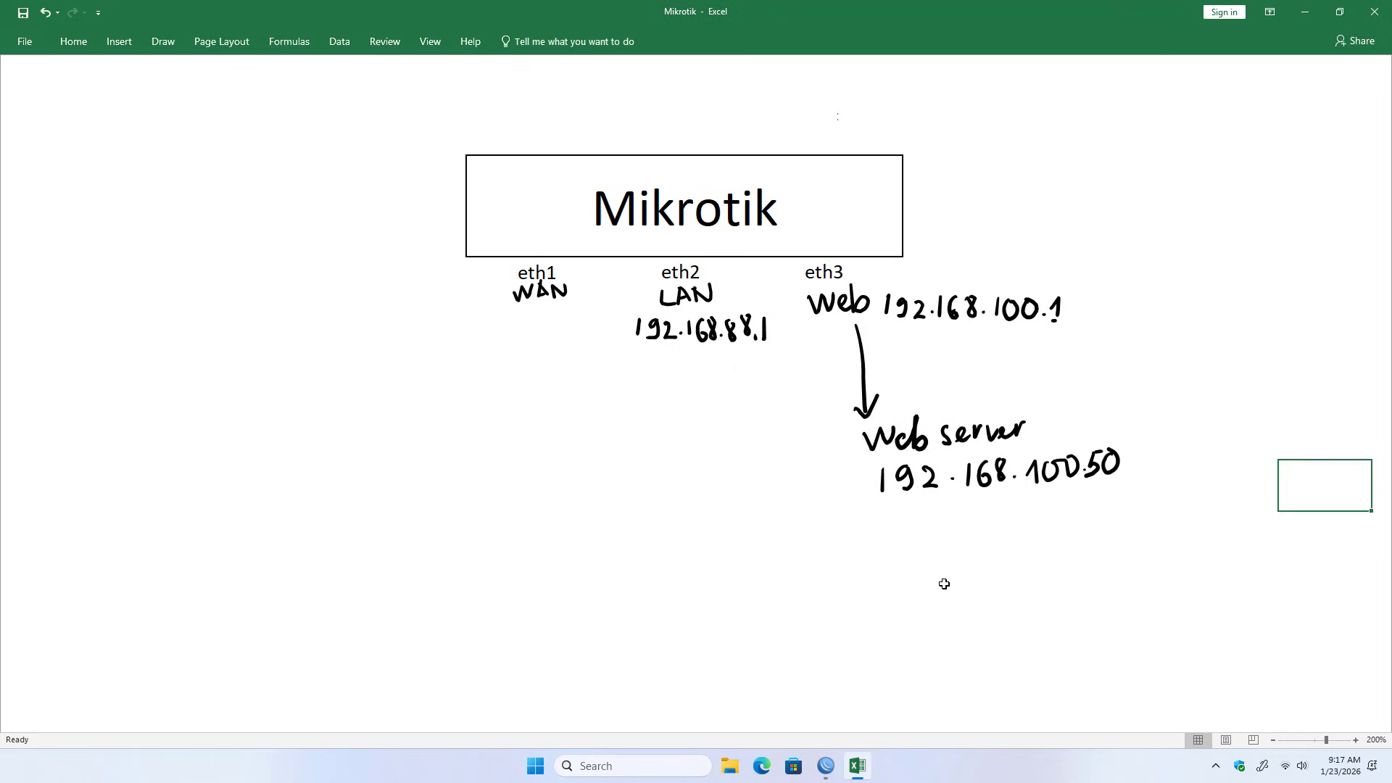
{"action": "mouse_move", "coordinate": [890, 515]}
{"action": "left_mouse_down"}
{"action": "mouse_move", "coordinate": [889, 546]}
{"action": "mouse_move", "coordinate": [891, 528]}
{"action": "mouse_move", "coordinate": [926, 542]}
{"action": "mouse_move", "coordinate": [934, 527]}
{"action": "mouse_move", "coordinate": [943, 542]}
{"action": "left_mouse_up"}
{"action": "left_click_drag", "start_coordinate": [930, 537], "coordinate": [950, 534]}
{"action": "mouse_move", "coordinate": [994, 536]}
{"action": "left_mouse_down"}
{"action": "mouse_move", "coordinate": [1015, 508]}
{"action": "mouse_move", "coordinate": [1028, 541]}
{"action": "mouse_move", "coordinate": [1042, 518]}
{"action": "mouse_move", "coordinate": [1066, 516]}
{"action": "mouse_move", "coordinate": [1053, 535]}
{"action": "mouse_move", "coordinate": [1095, 515]}
{"action": "left_mouse_up"}
{"action": "mouse_move", "coordinate": [1088, 506]}
{"action": "left_mouse_down"}
{"action": "mouse_move", "coordinate": [1084, 528]}
{"action": "mouse_move", "coordinate": [1118, 517]}
{"action": "mouse_move", "coordinate": [1107, 530]}
{"action": "left_mouse_up"}
{"action": "left_click_drag", "start_coordinate": [994, 549], "coordinate": [1117, 527]}
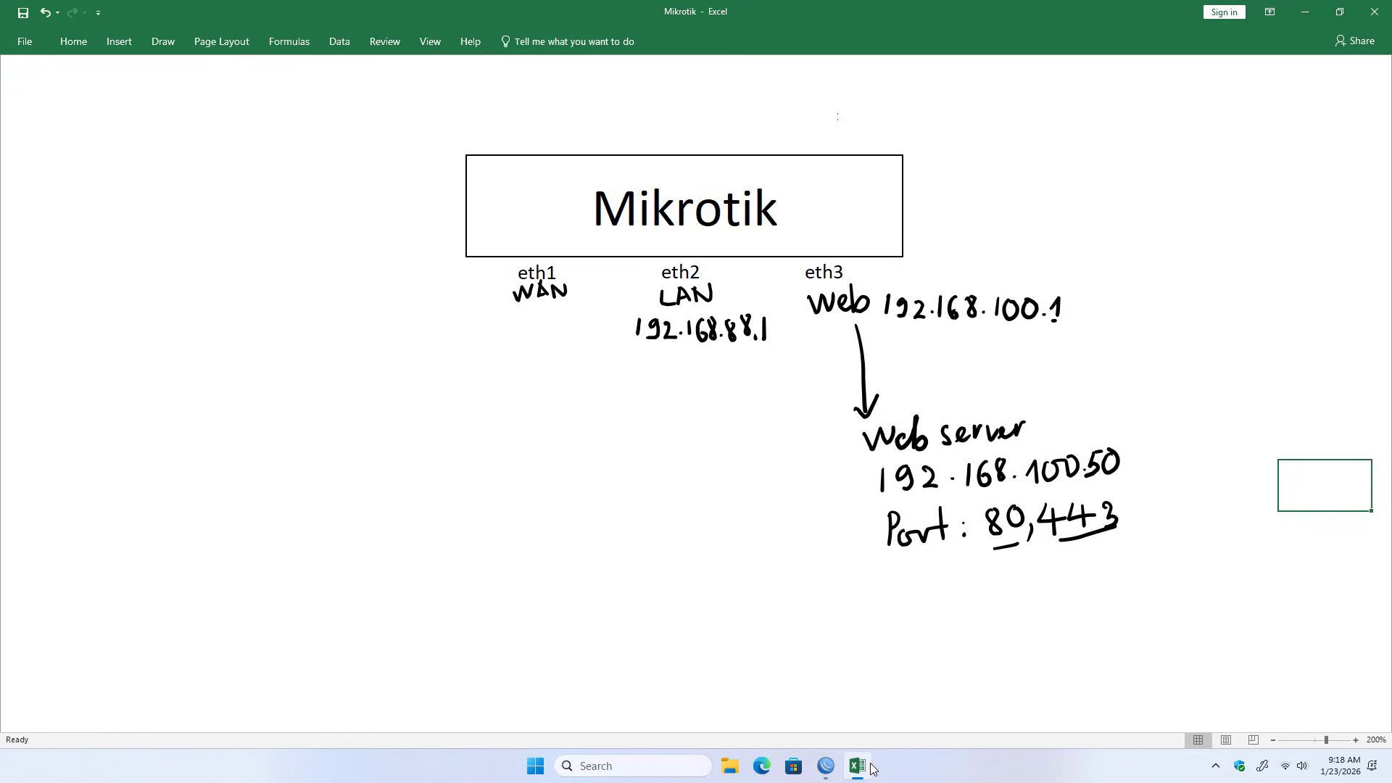
Step: Switch to WinBox, close the address list and start a new NAT rule in the IP firewall
{"action": "left_click", "coordinate": [826, 766]}
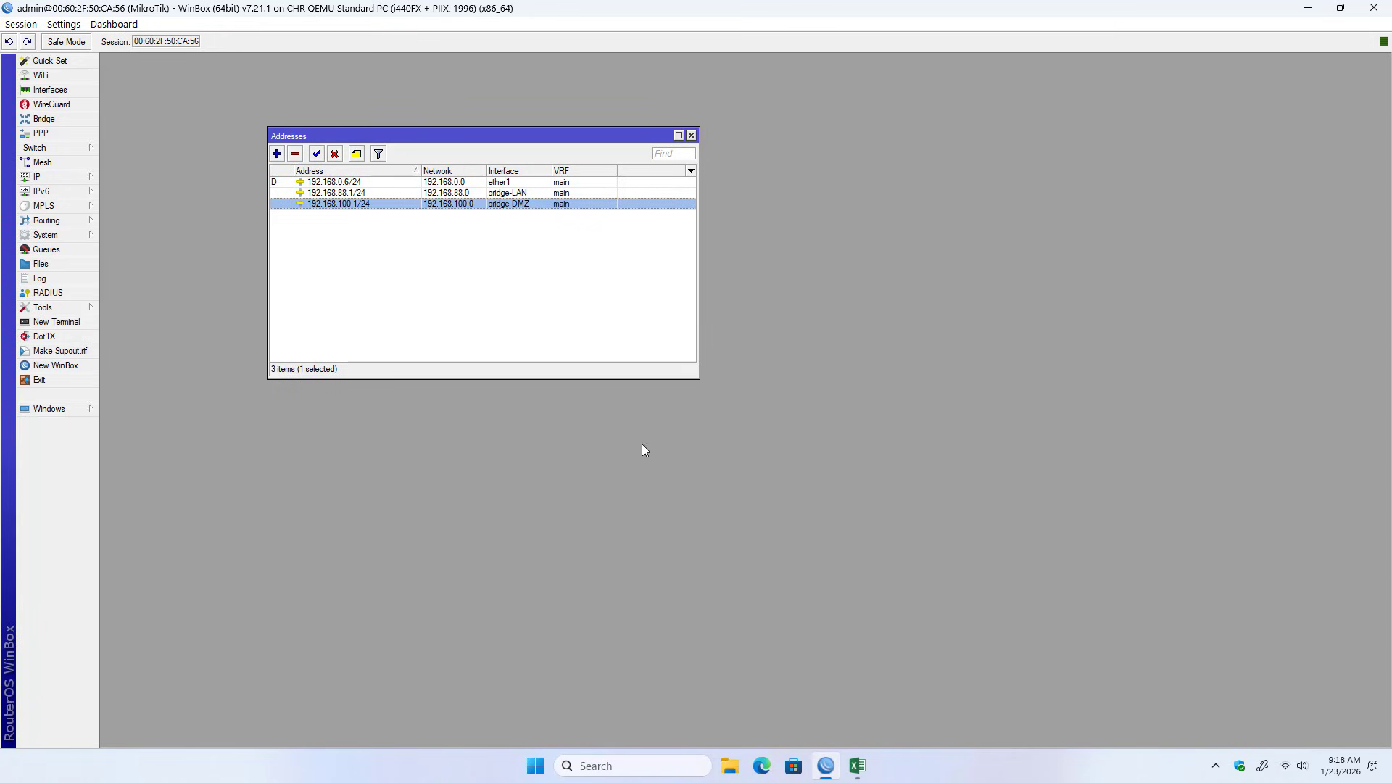
{"action": "left_click", "coordinate": [691, 136]}
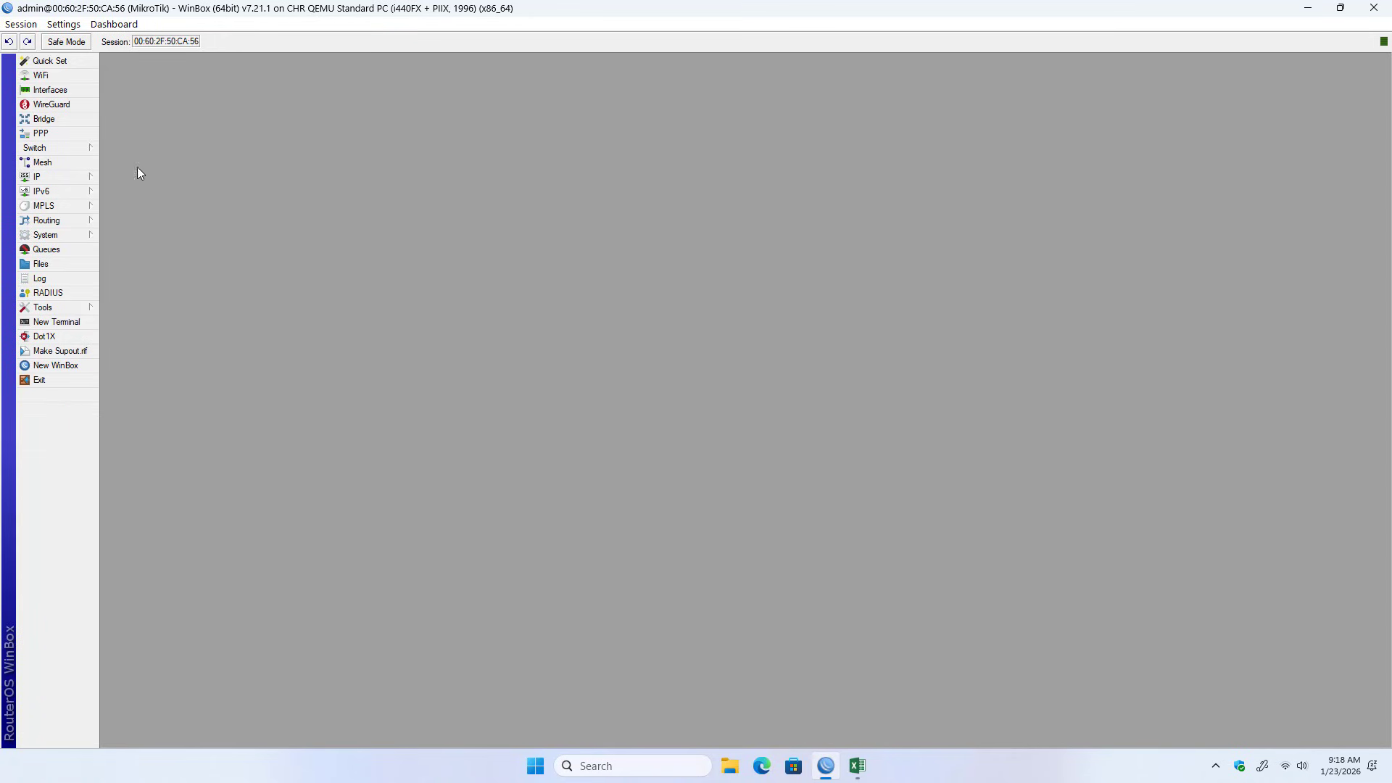
{"action": "left_click", "coordinate": [64, 178]}
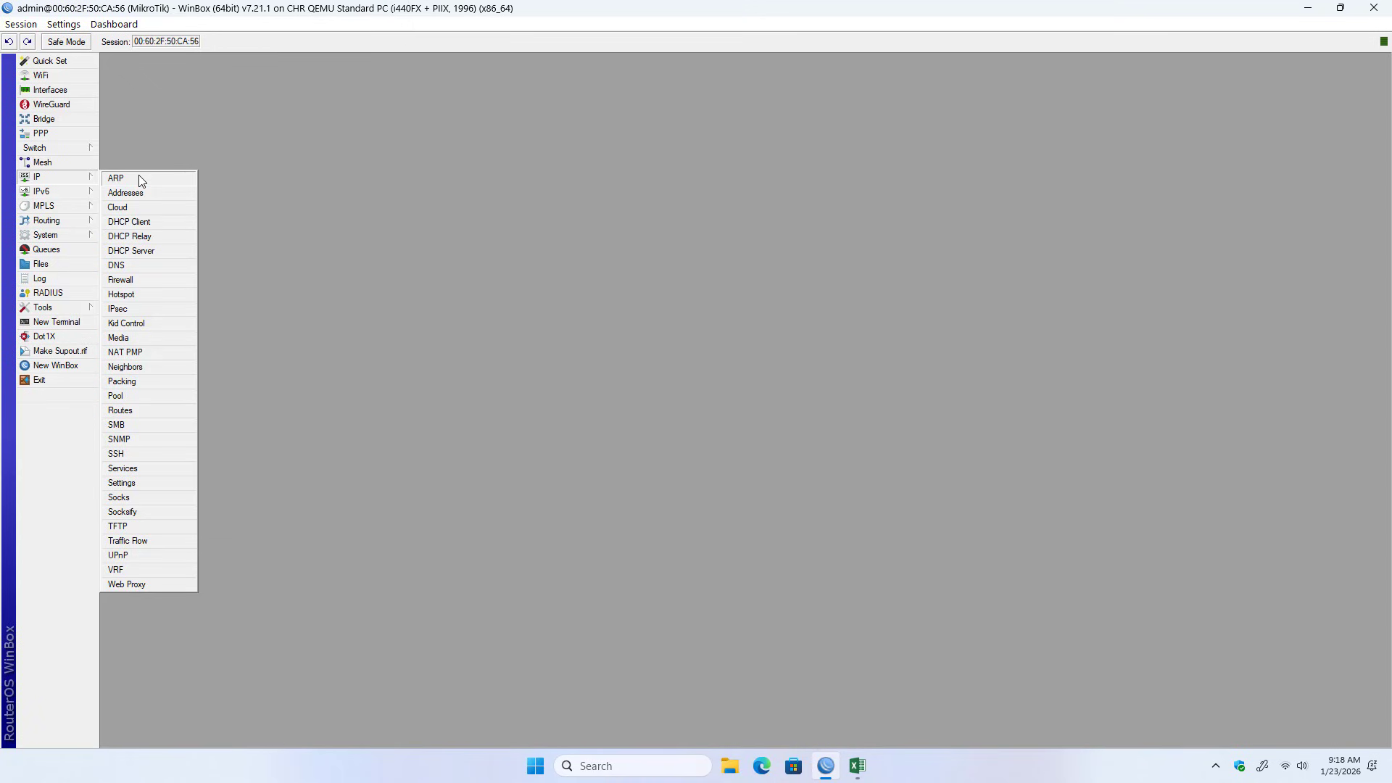
{"action": "left_click", "coordinate": [148, 281]}
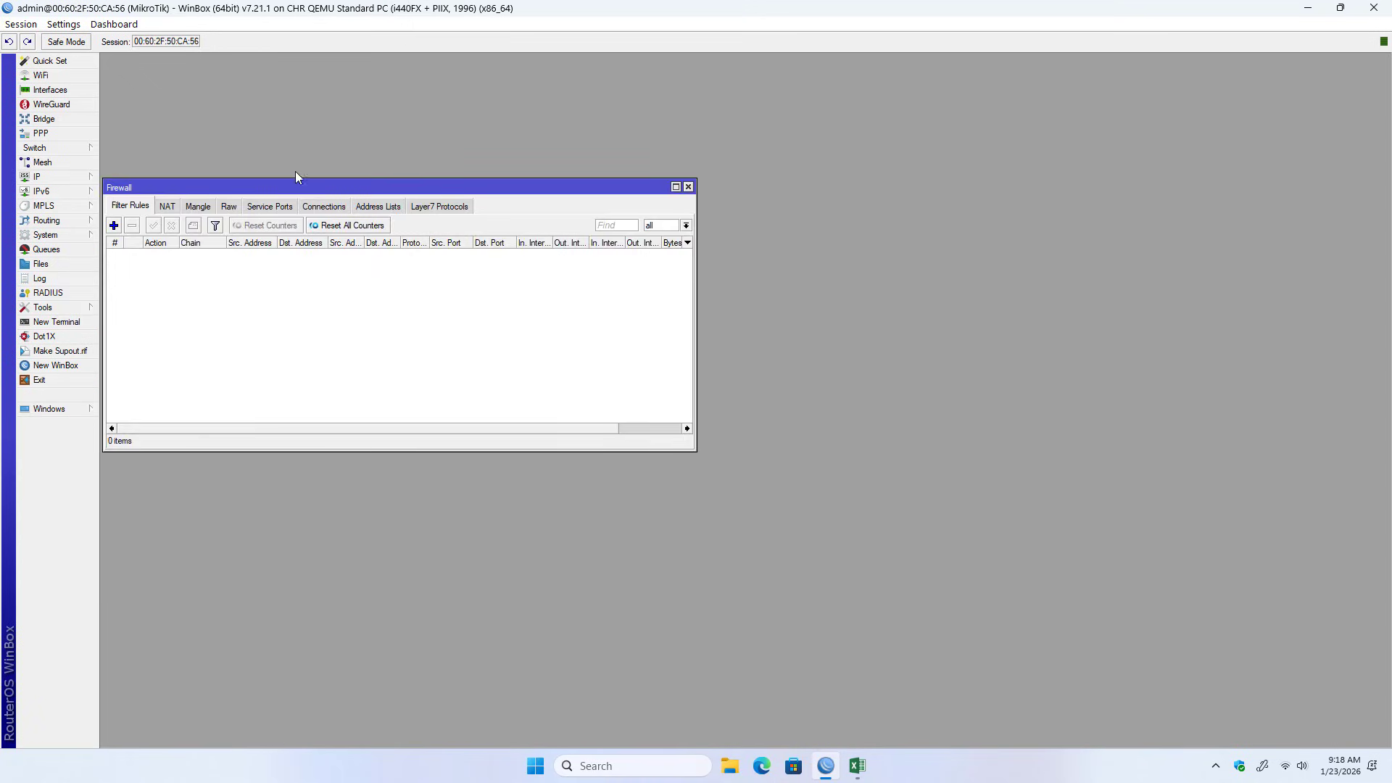
{"action": "left_click_drag", "start_coordinate": [289, 188], "coordinate": [438, 155]}
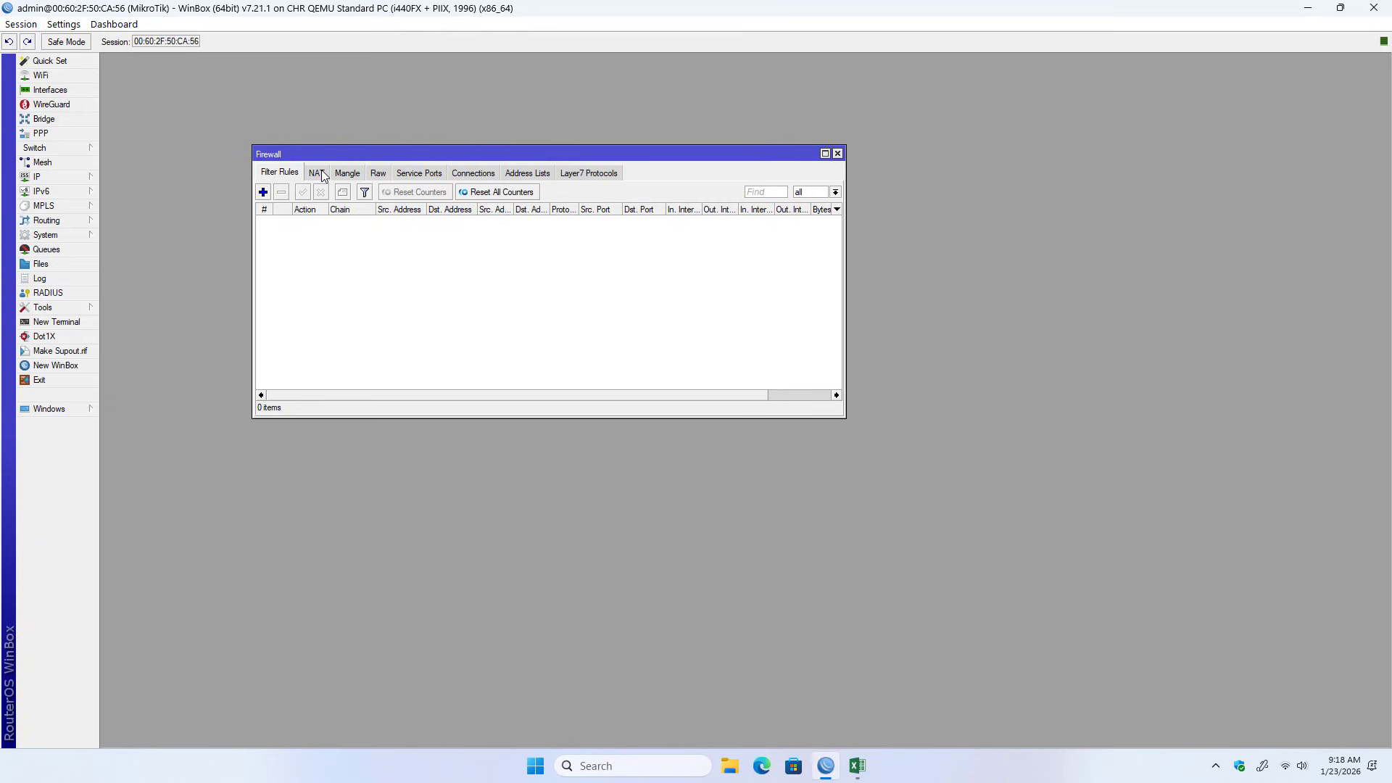
{"action": "left_click", "coordinate": [319, 173]}
{"action": "left_click", "coordinate": [264, 192]}
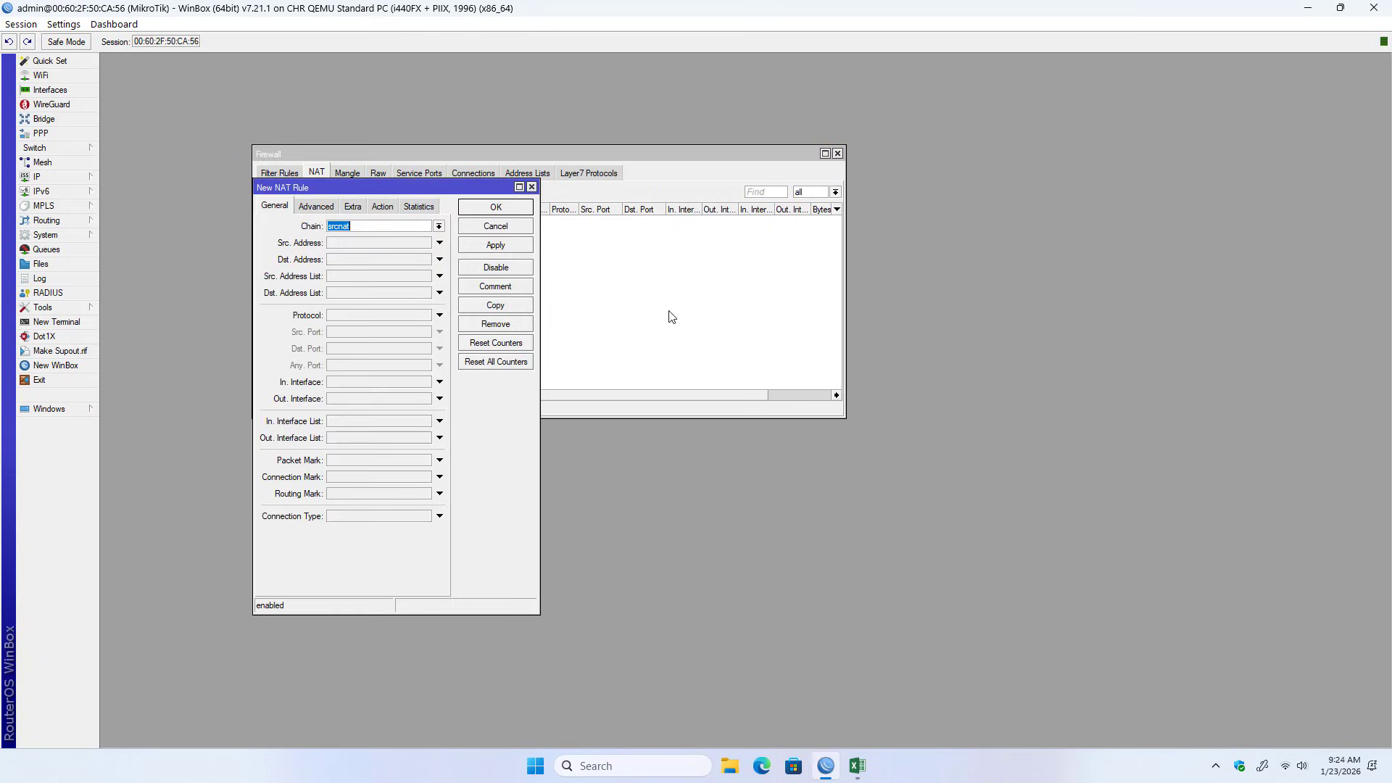
Step: Set the NAT rule to chain dstnat, protocol 6 (tcp), destination port 80 and in-interface ether1, checking the WAN port in the Excel diagram
{"action": "left_click", "coordinate": [438, 227]}
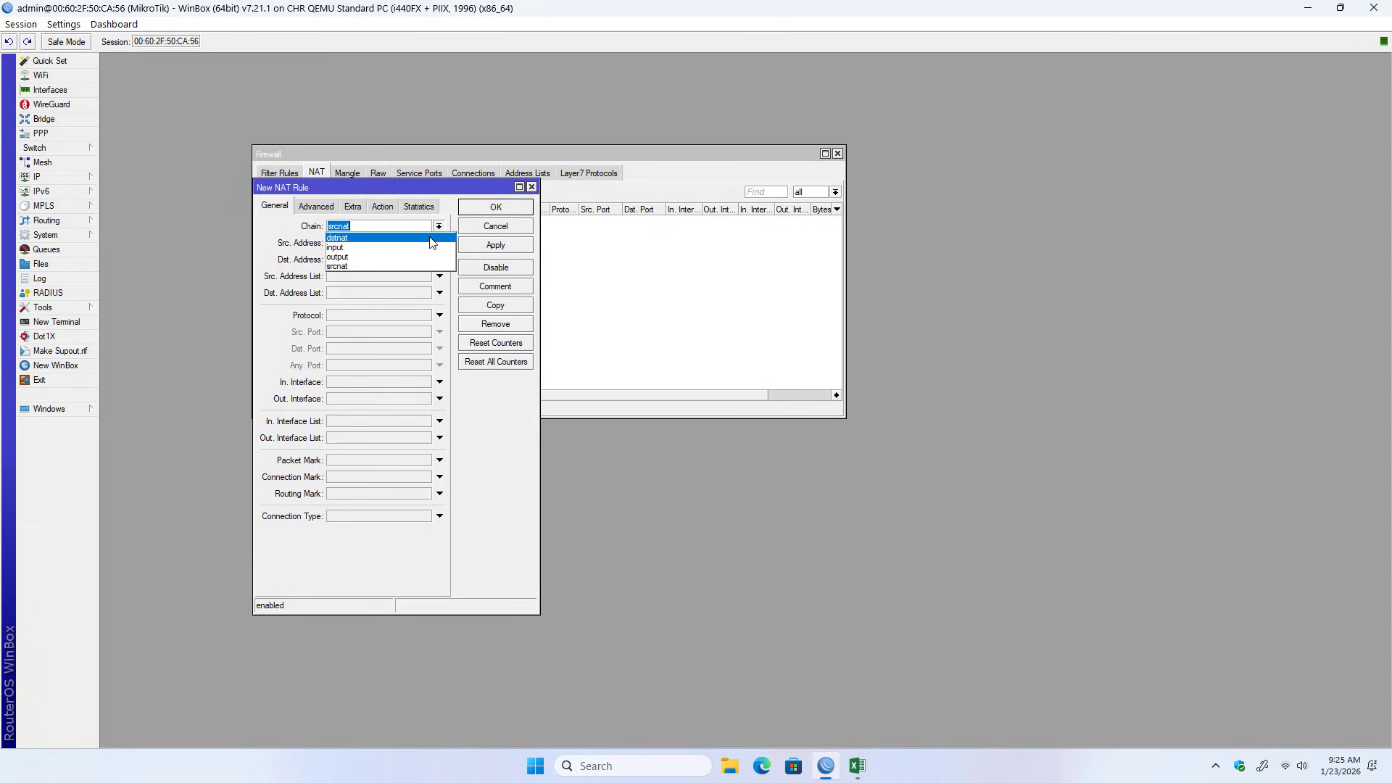
{"action": "left_click", "coordinate": [430, 239]}
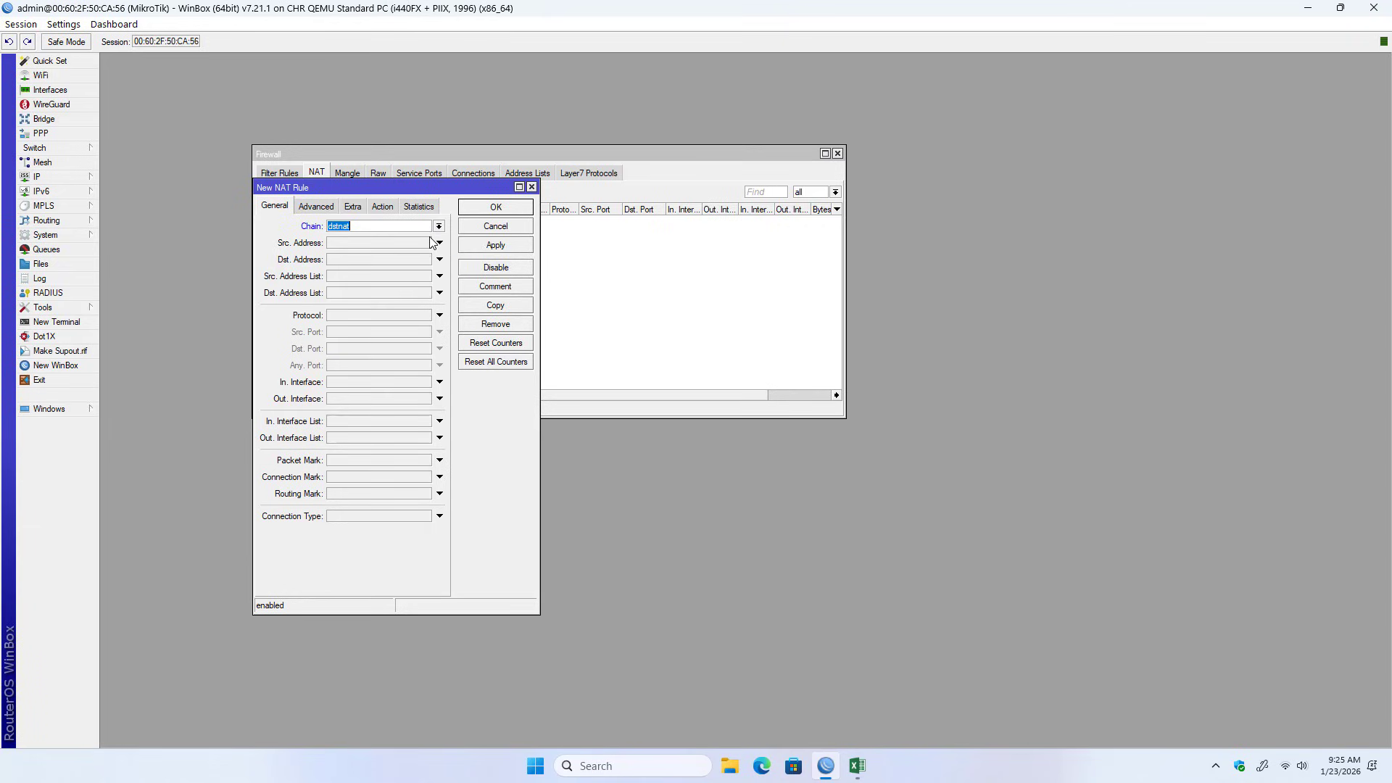
{"action": "left_click", "coordinate": [378, 314]}
{"action": "left_click", "coordinate": [384, 349]}
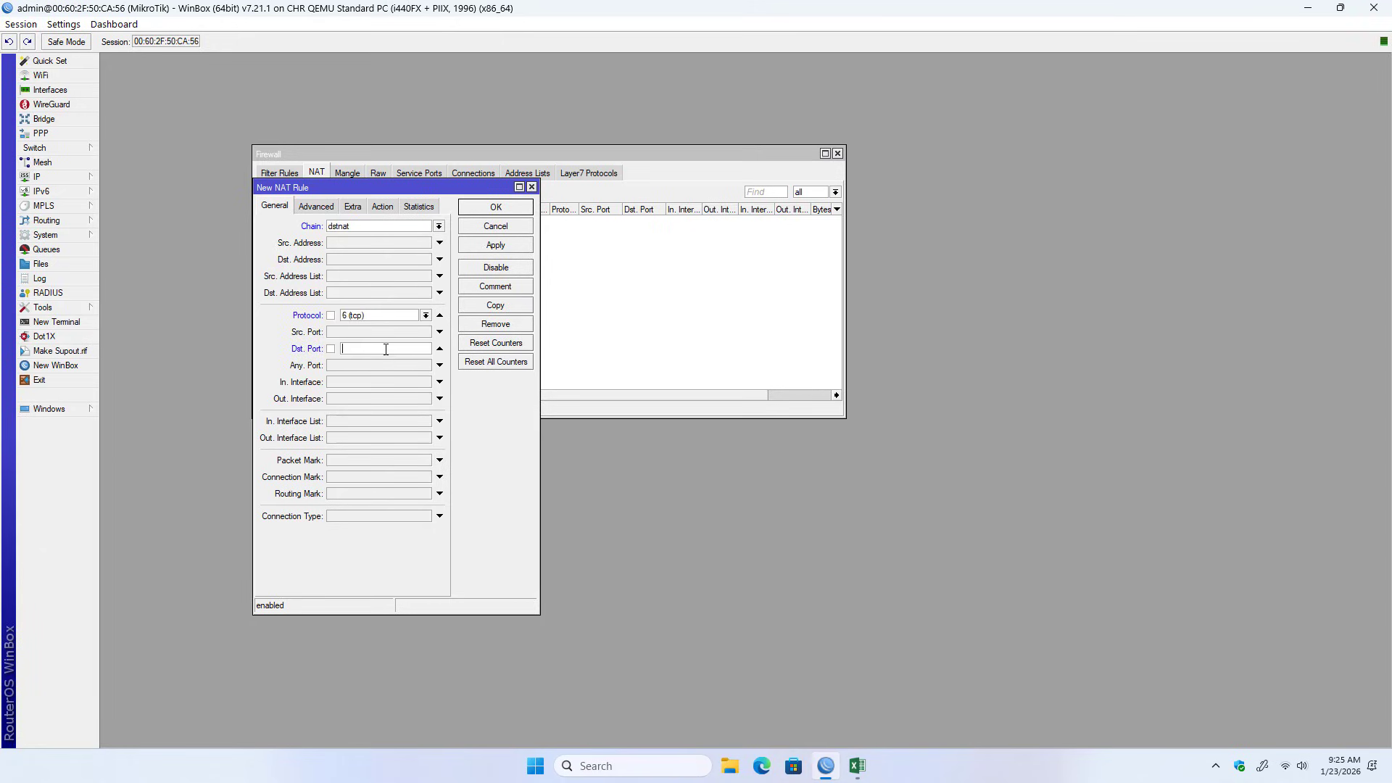
{"action": "type", "text": "80"}
{"action": "left_click", "coordinate": [382, 382]}
{"action": "left_click", "coordinate": [425, 383]}
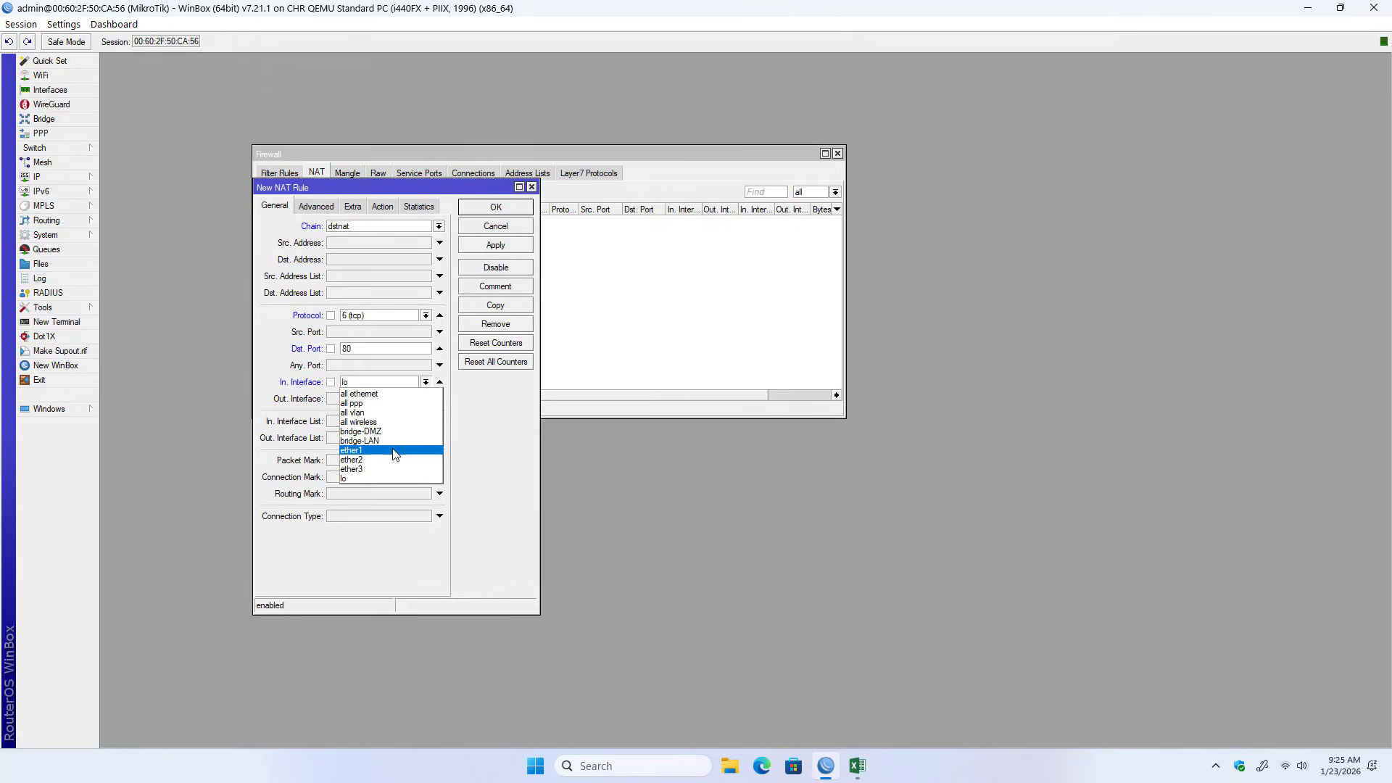
{"action": "key", "text": "Escape"}
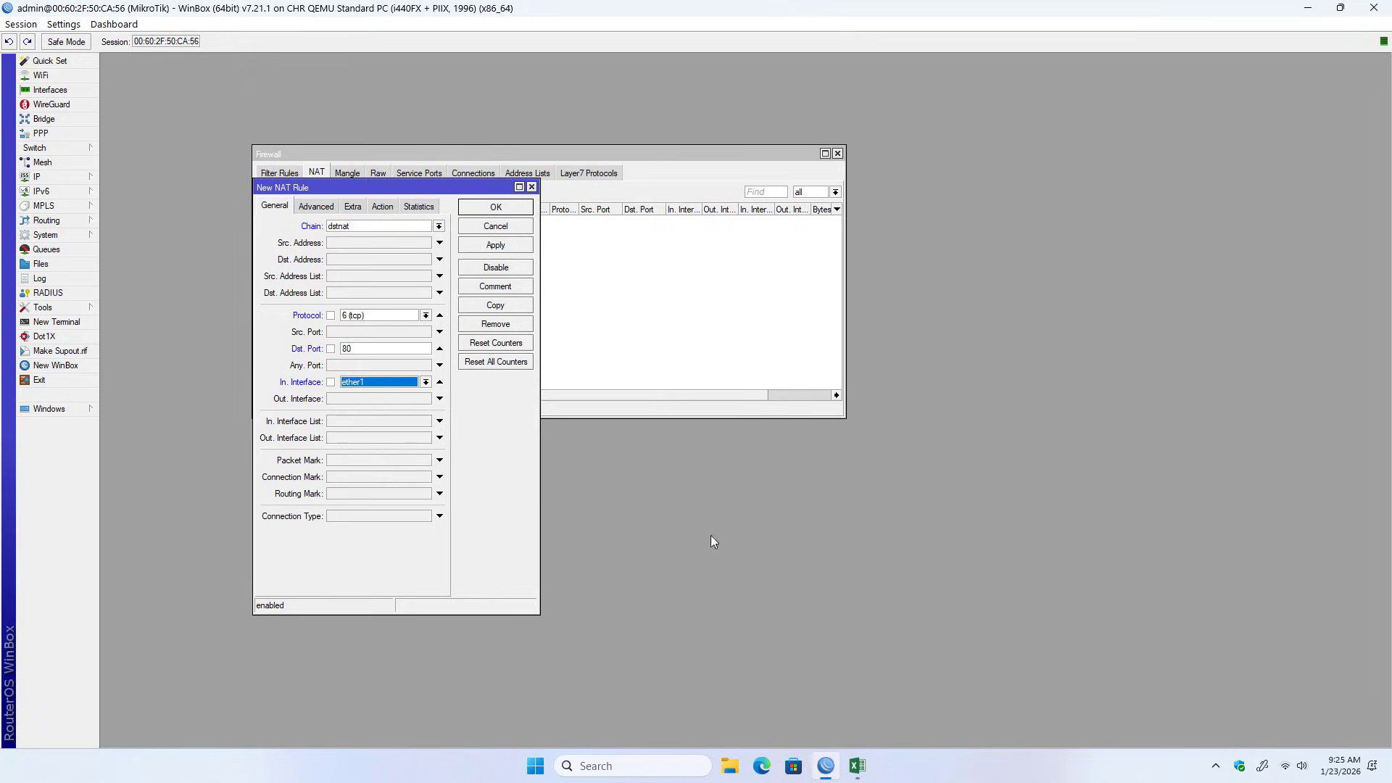
{"action": "left_click", "coordinate": [860, 770]}
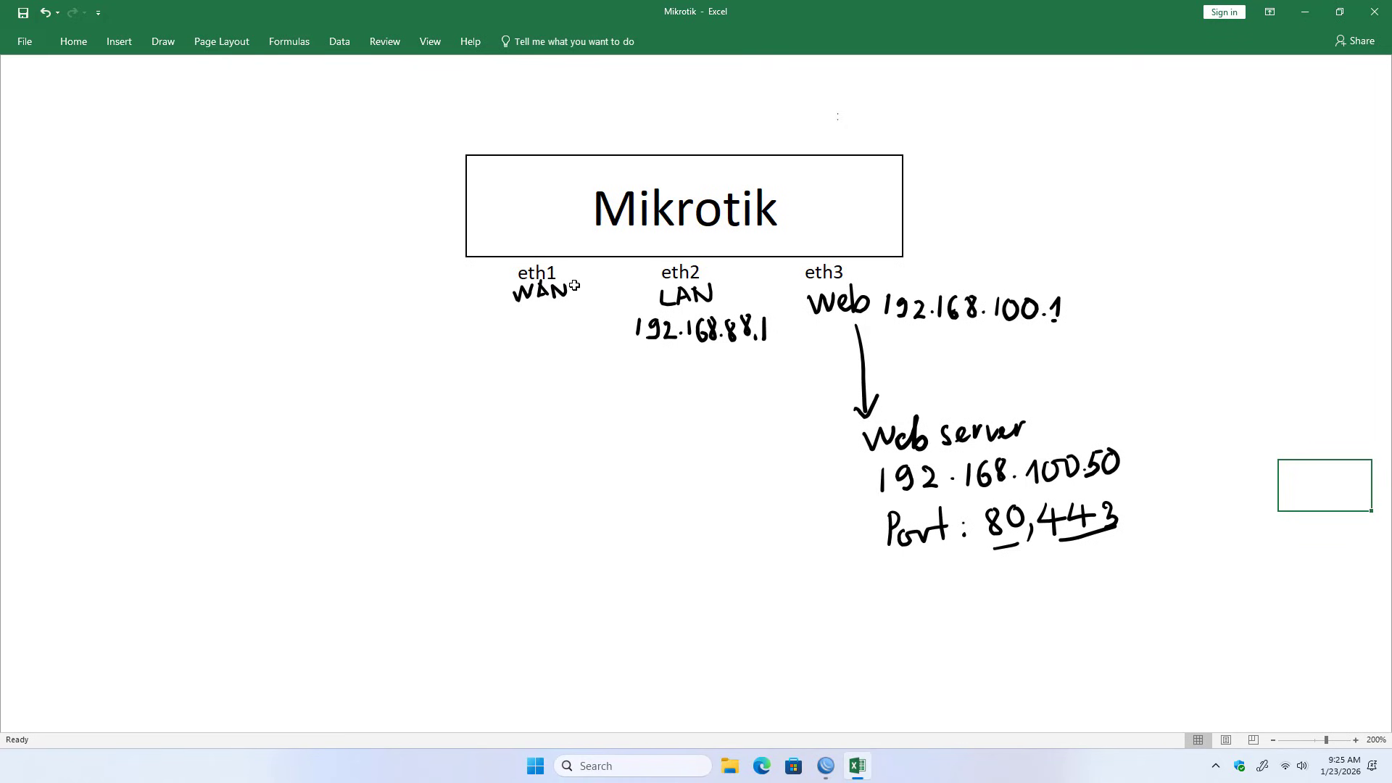
{"action": "left_click", "coordinate": [830, 767]}
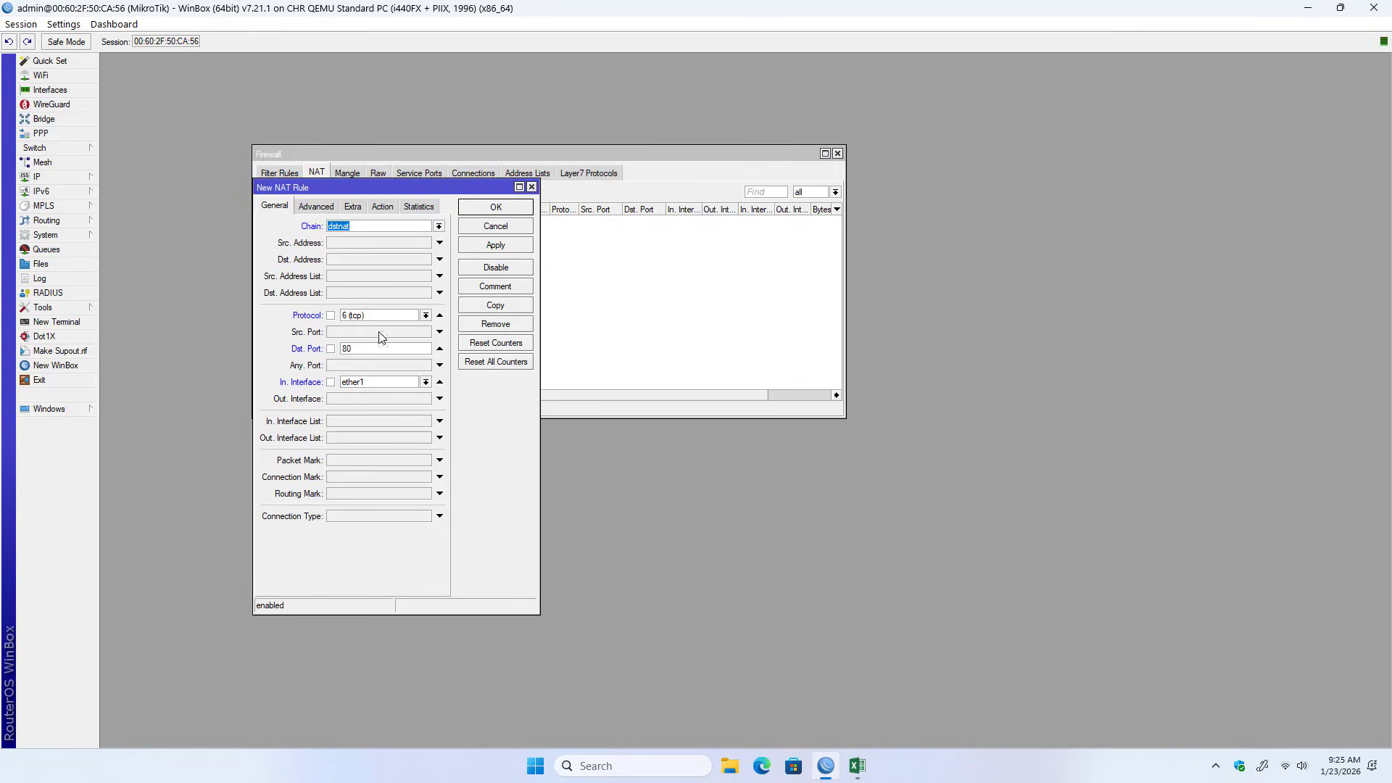
Step: Set the NAT rule's action to dst-nat, widen the rule window and enable its target address setting
{"action": "left_click", "coordinate": [380, 214]}
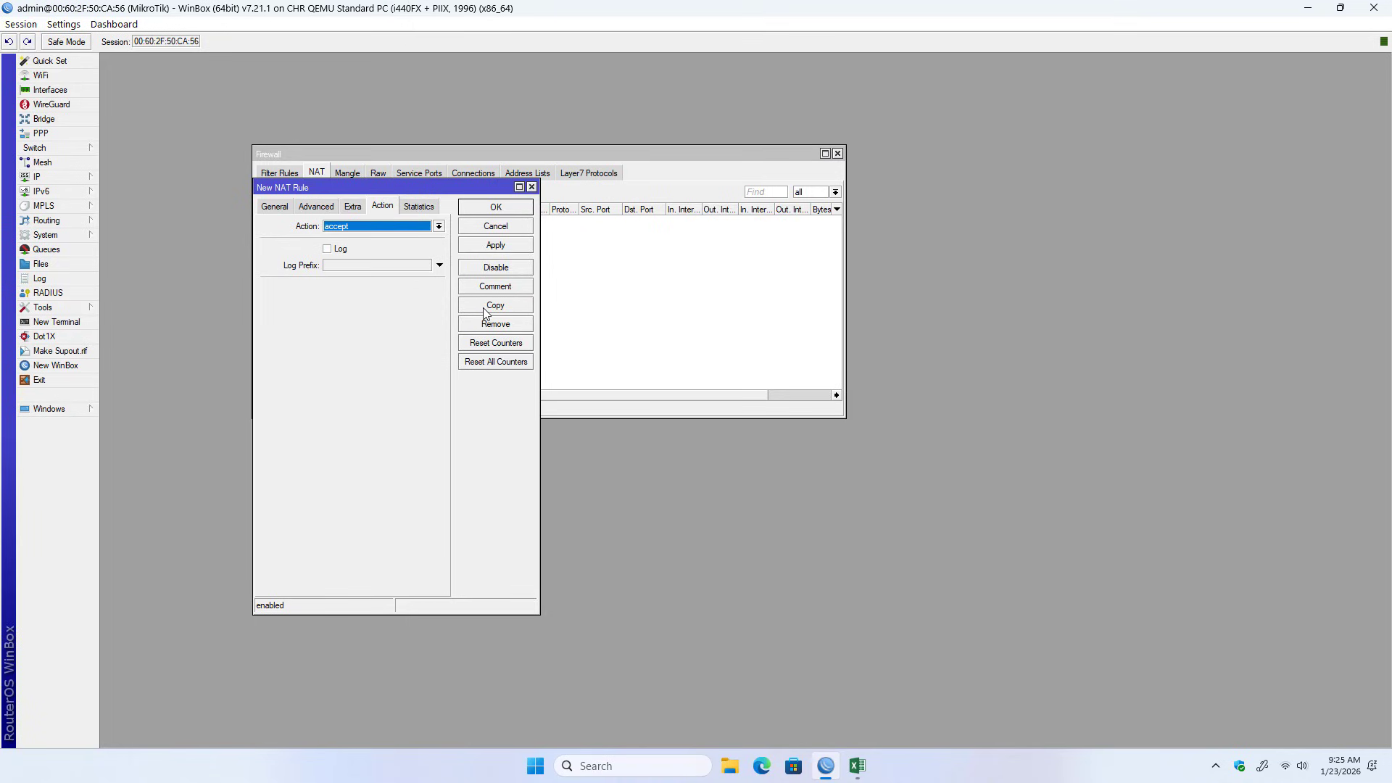
{"action": "left_click", "coordinate": [404, 227]}
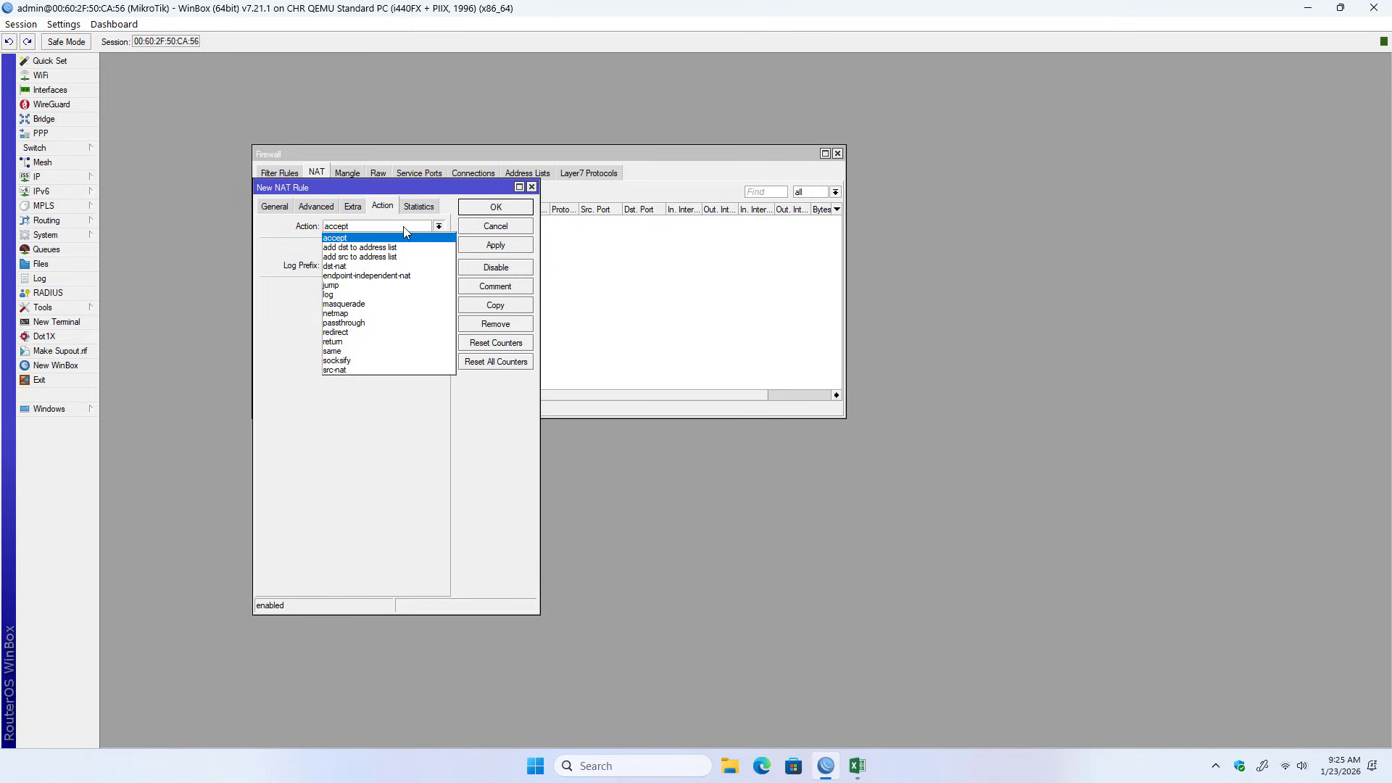
{"action": "left_click", "coordinate": [400, 266]}
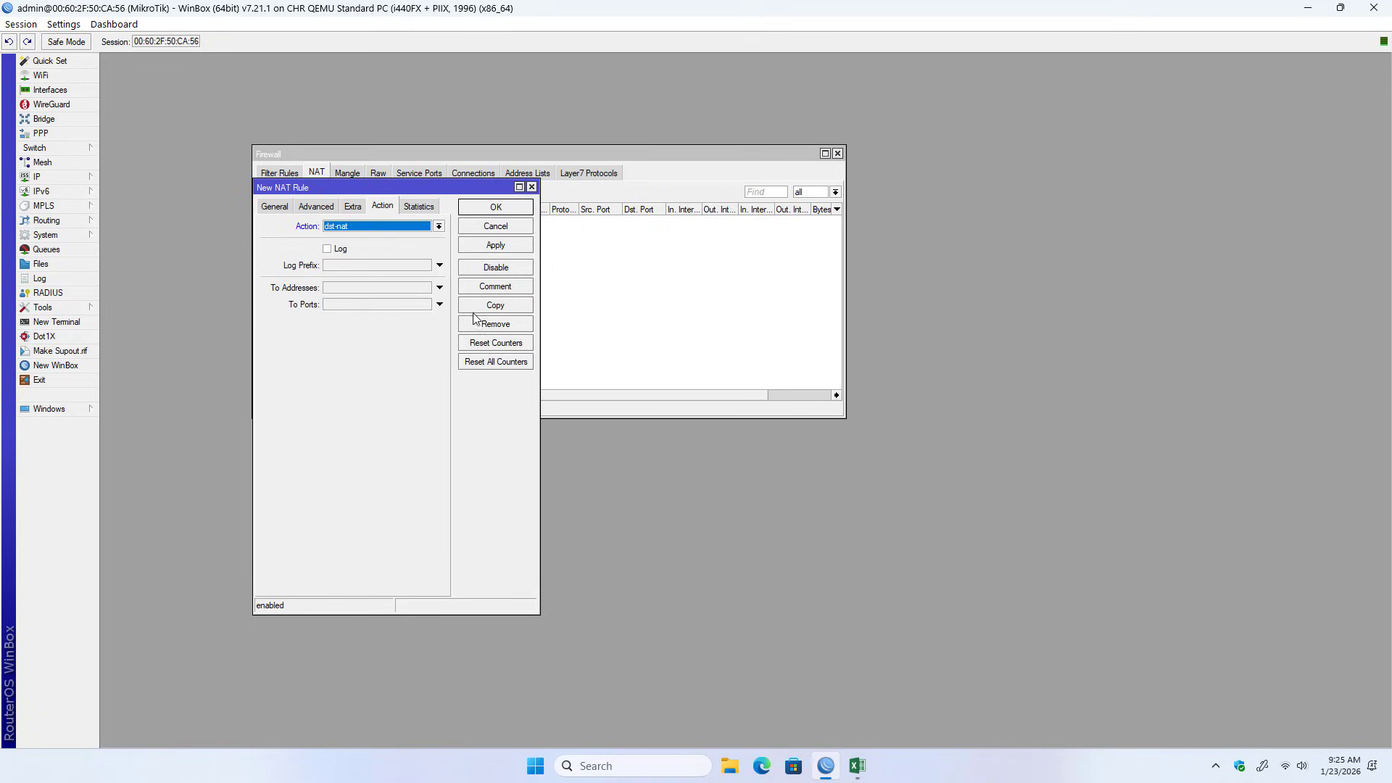
{"action": "left_click_drag", "start_coordinate": [541, 347], "coordinate": [743, 347]}
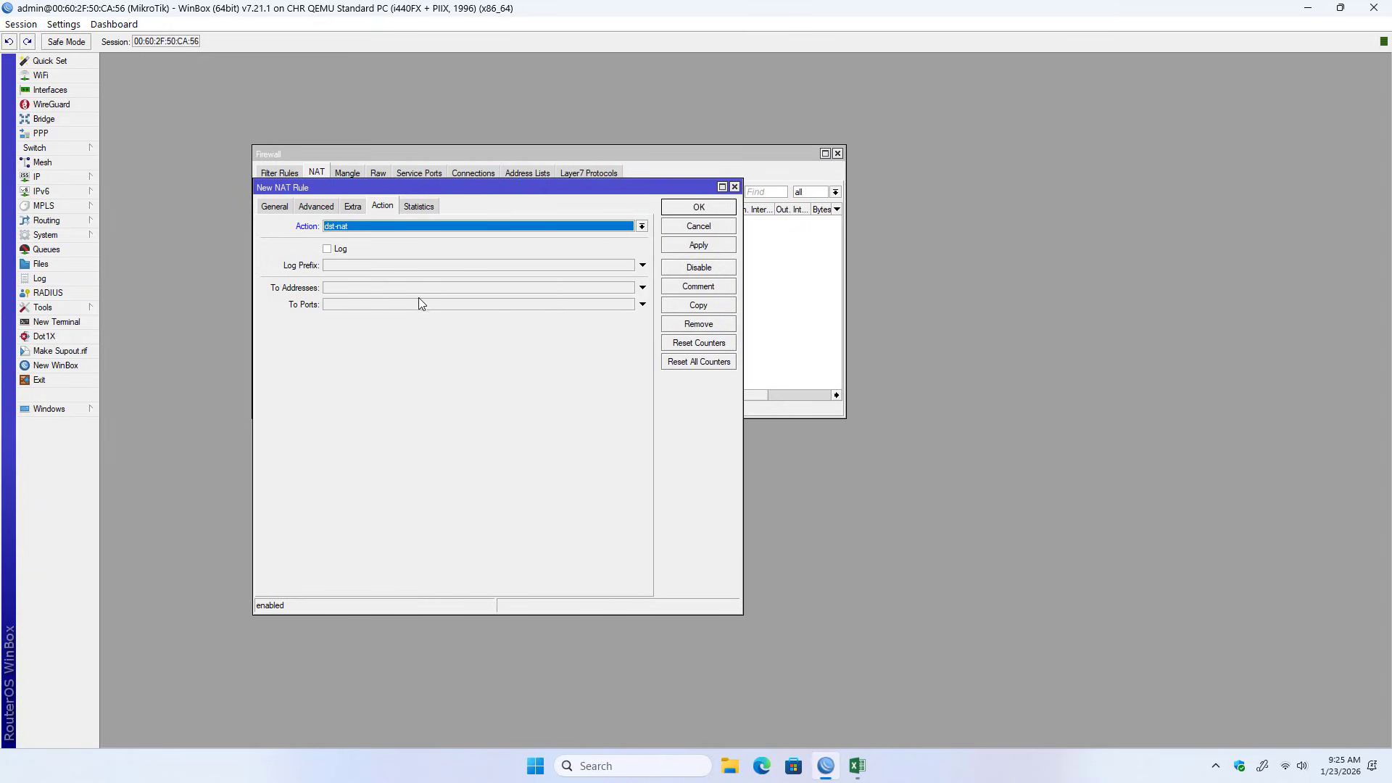
{"action": "left_click", "coordinate": [417, 288]}
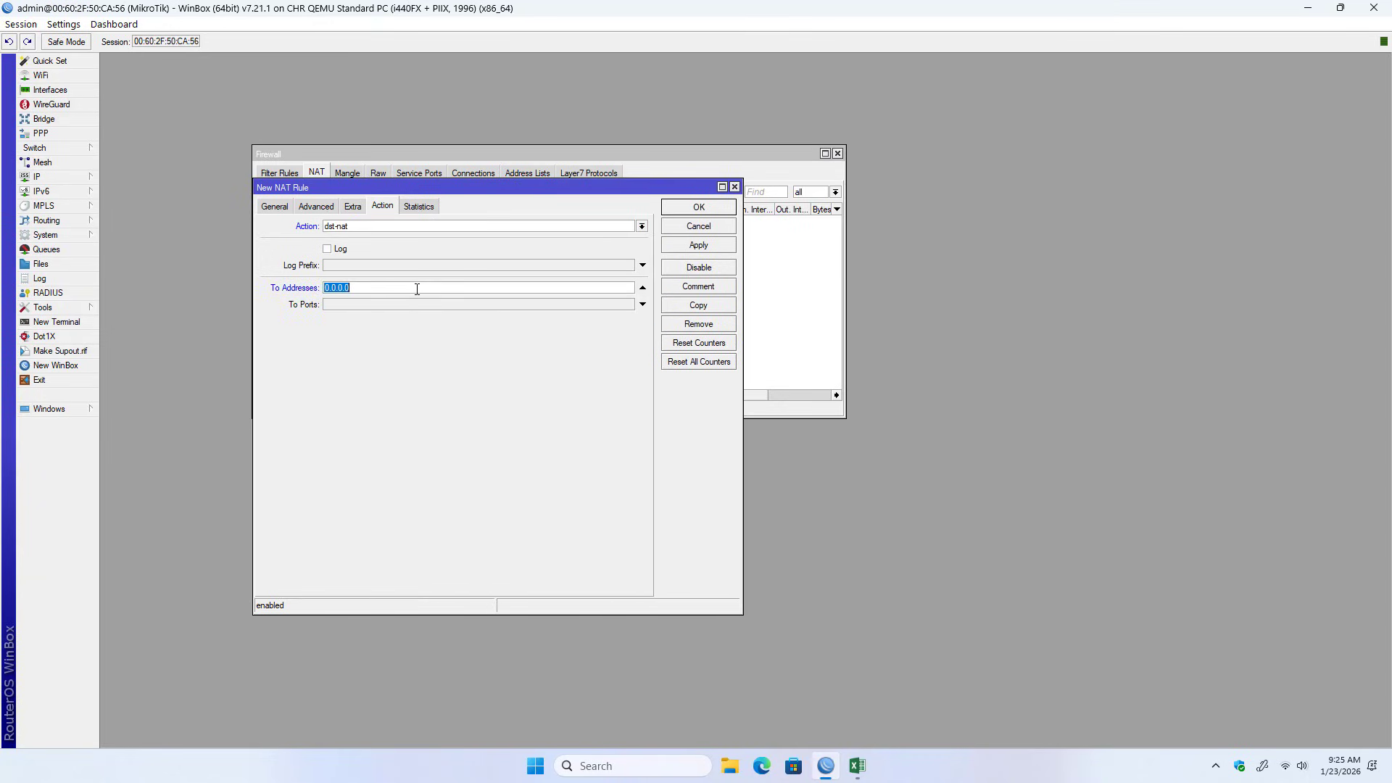
Step: Switch to the Excel diagram, underline the web server address 192.168.100.50 and return to WinBox
{"action": "left_click", "coordinate": [858, 766]}
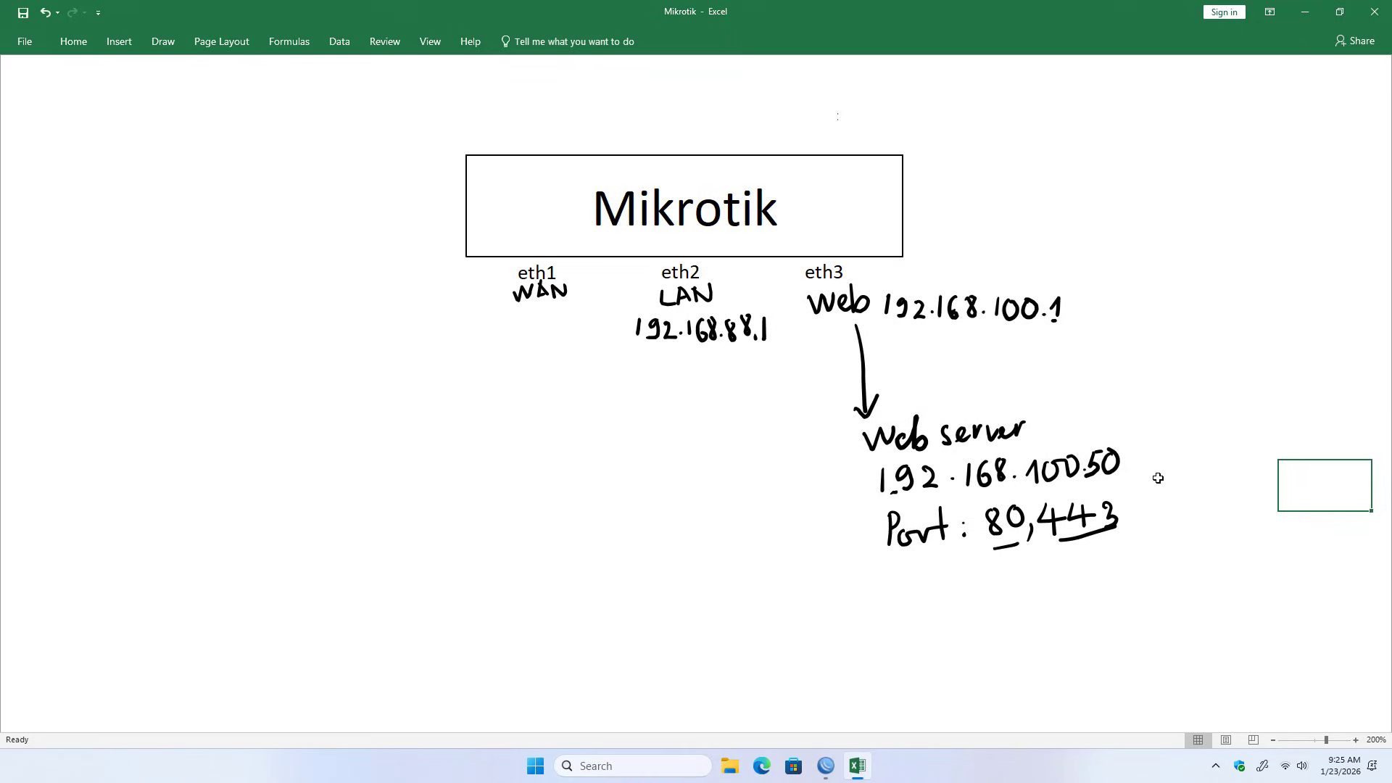
{"action": "mouse_move", "coordinate": [892, 494]}
{"action": "left_mouse_down"}
{"action": "mouse_move", "coordinate": [1026, 493]}
{"action": "mouse_move", "coordinate": [1129, 472]}
{"action": "left_mouse_up"}
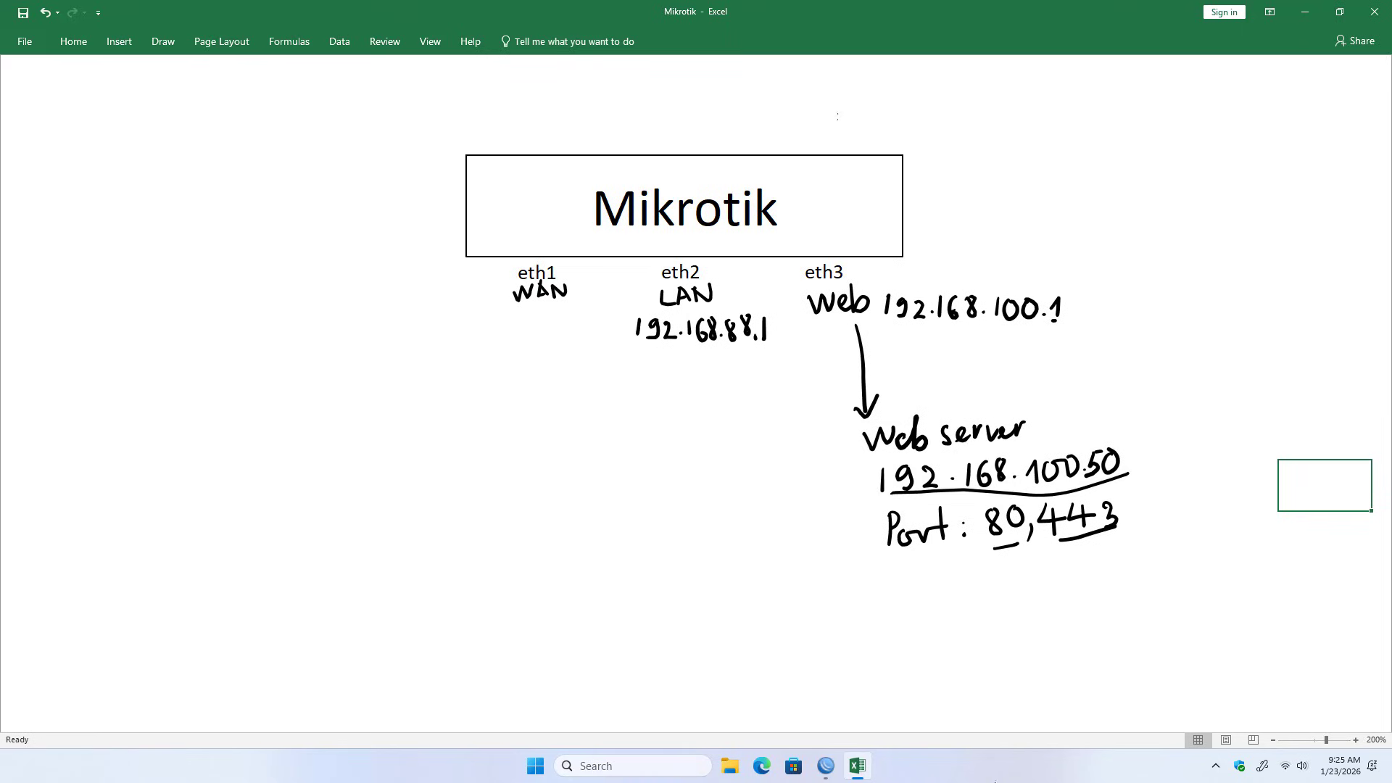
{"action": "left_click", "coordinate": [826, 766]}
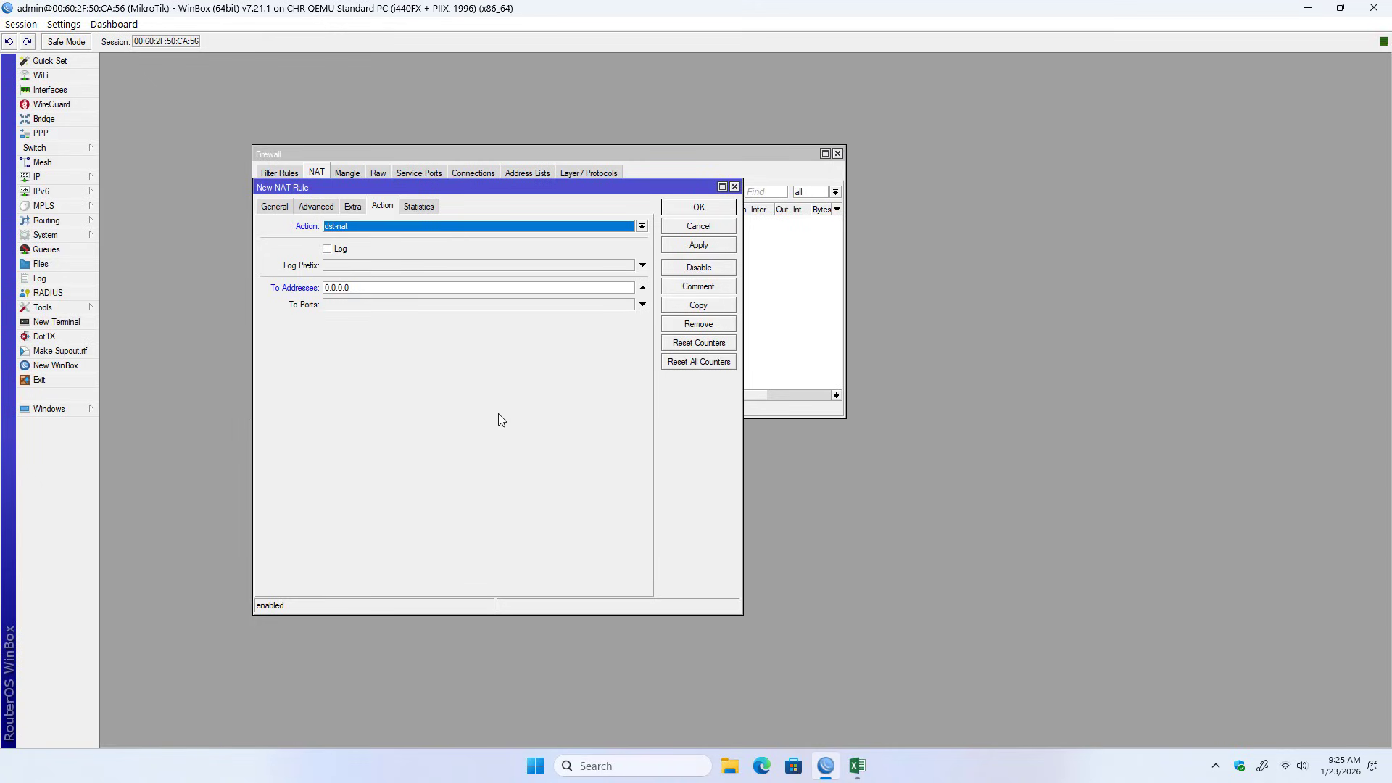
Step: Set the NAT rule's target address to 192.168.100.50 and target port to 80, and apply the rule
{"action": "left_click", "coordinate": [382, 282]}
{"action": "type", "text": "1"}
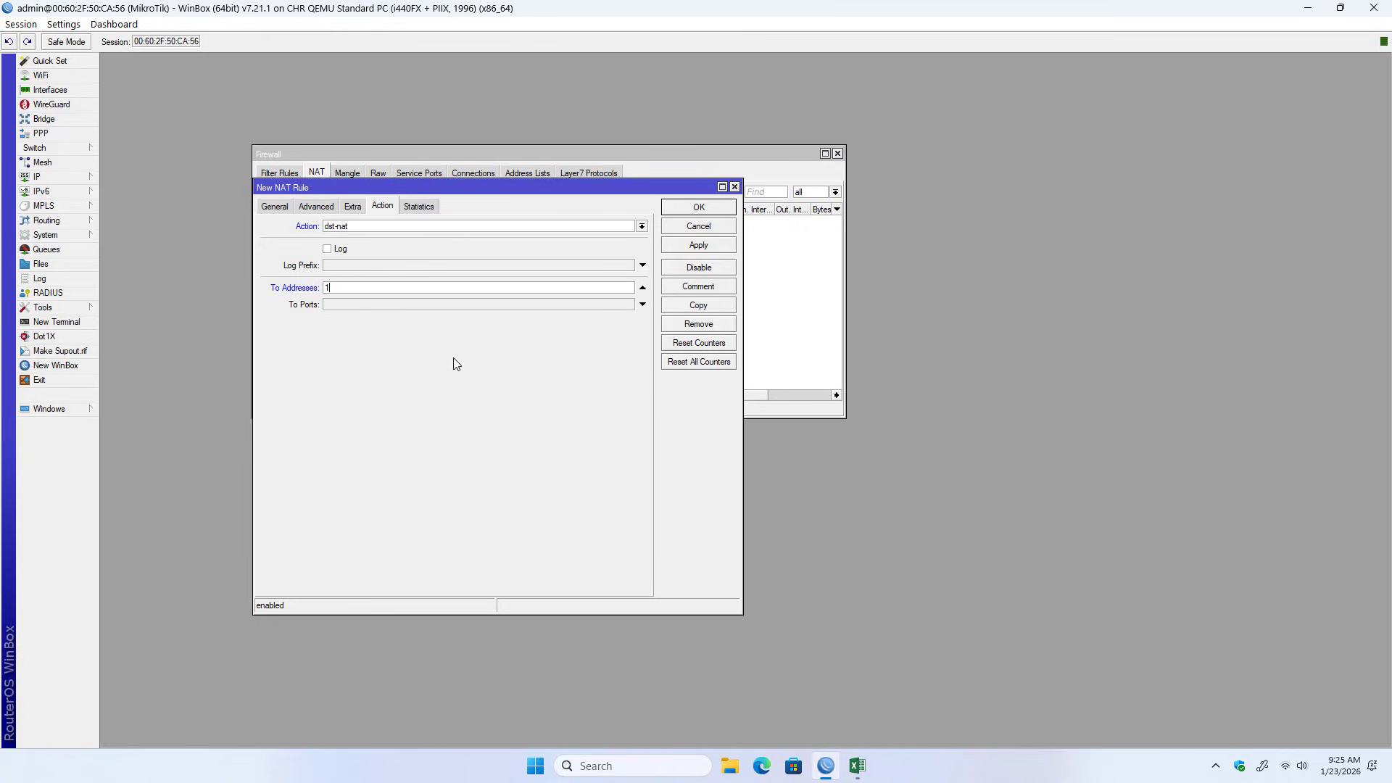
{"action": "type", "text": "92.168.100.50"}
{"action": "left_click", "coordinate": [420, 303]}
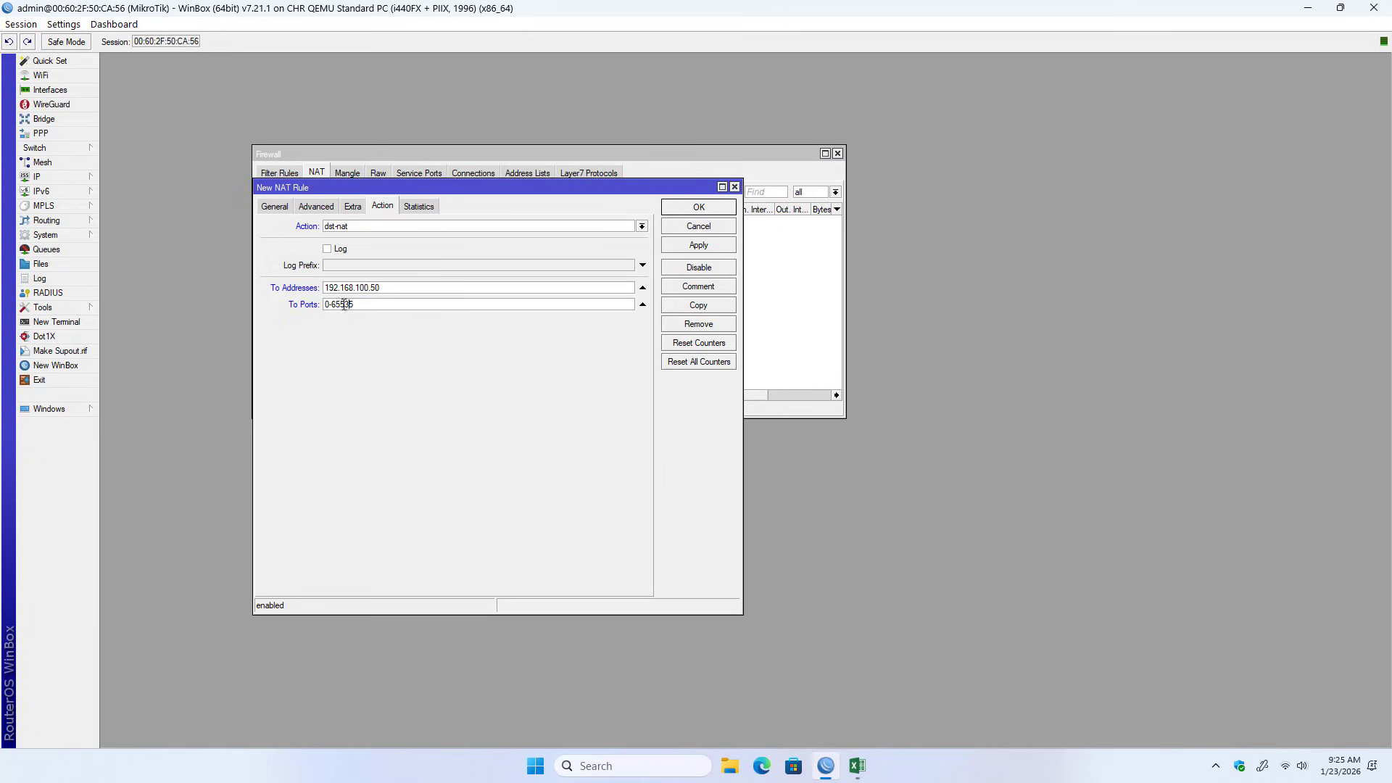
{"action": "type", "text": "80"}
{"action": "left_click", "coordinate": [698, 245]}
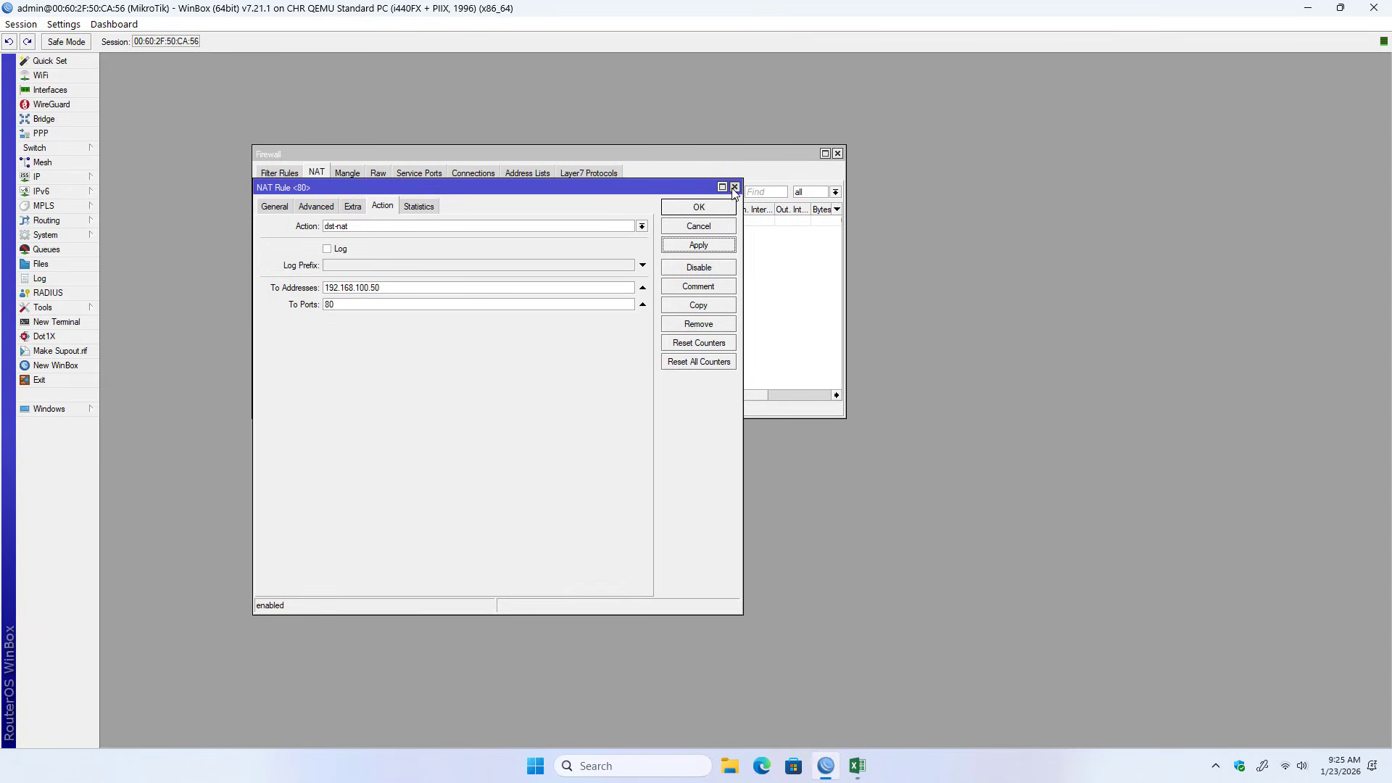
Step: Close the port 80 NAT rule and widen the Firewall window to show the remaining columns
{"action": "left_click", "coordinate": [734, 188]}
{"action": "left_click", "coordinate": [551, 221]}
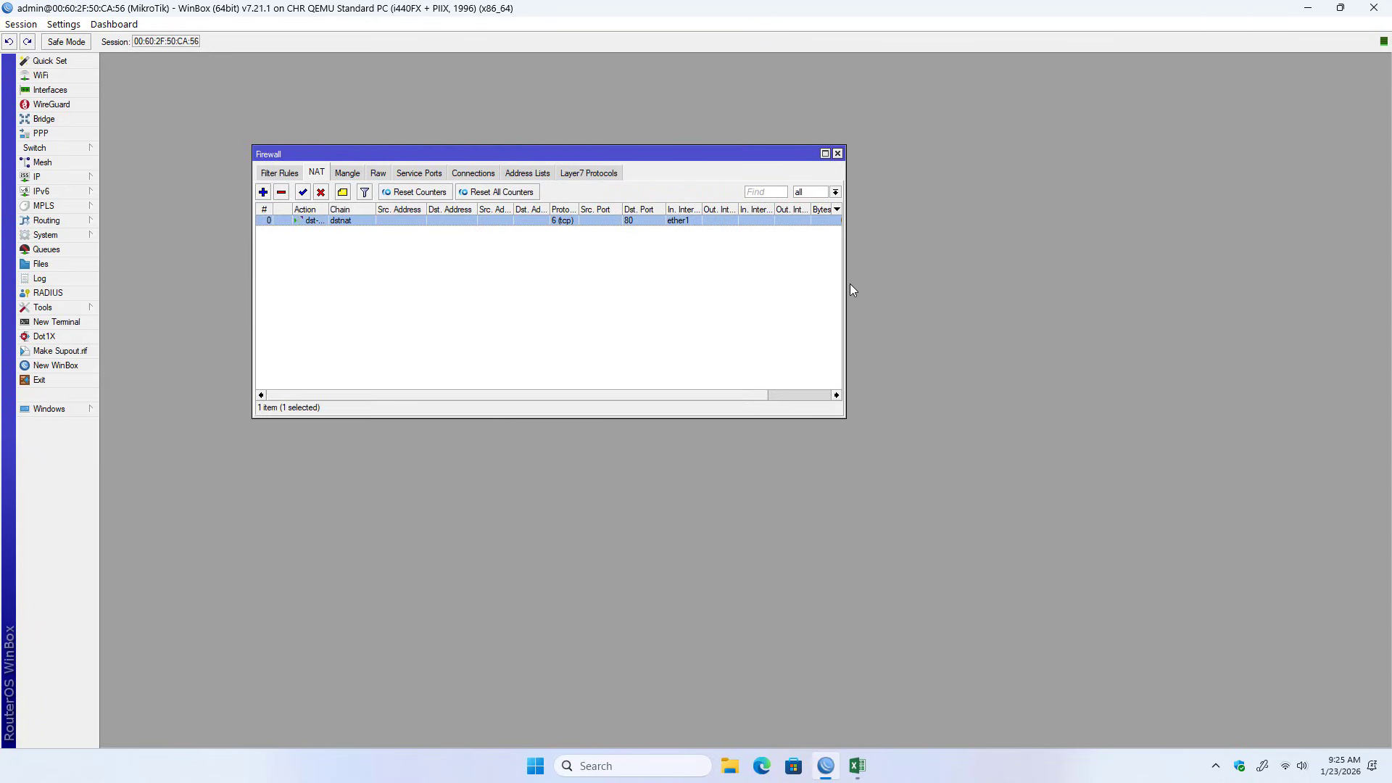
{"action": "left_click_drag", "start_coordinate": [843, 288], "coordinate": [1051, 286]}
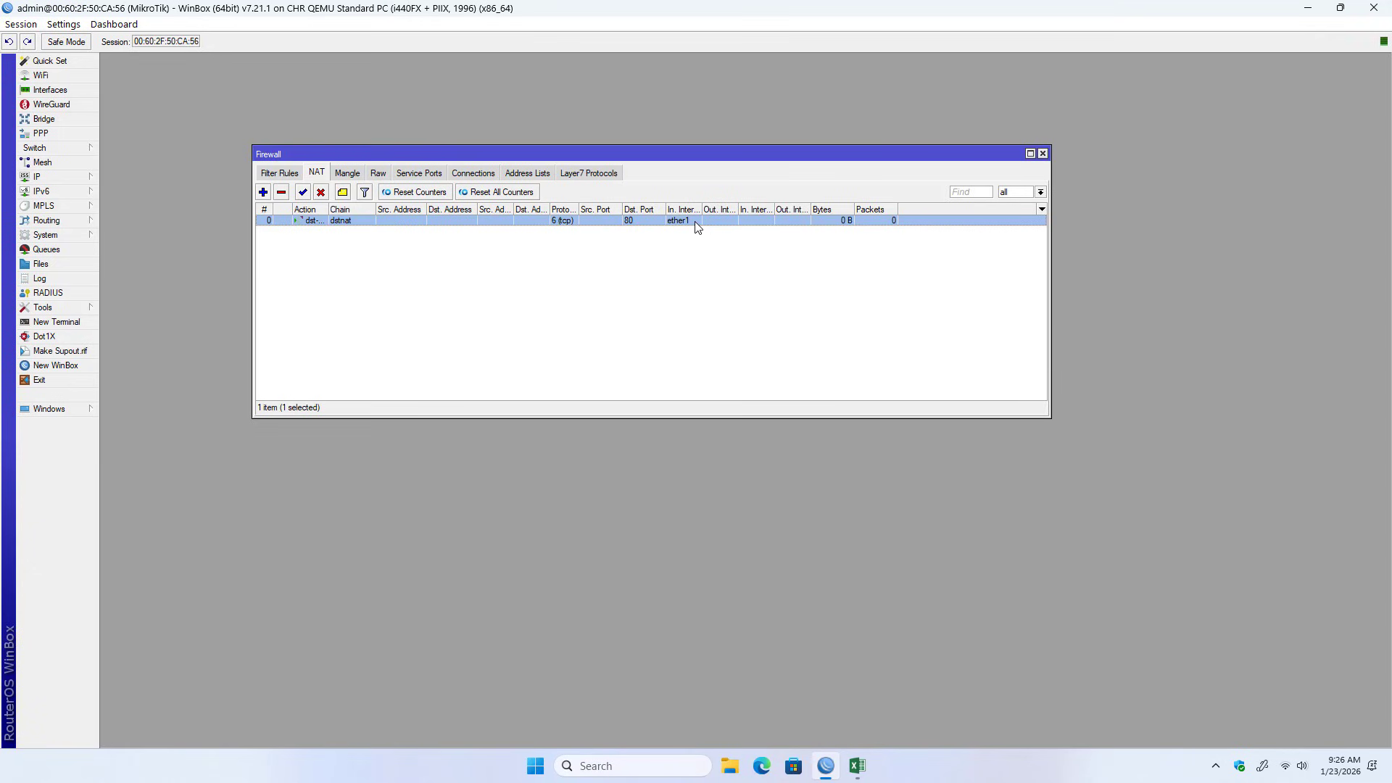
Step: Add a second NAT rule with chain dstnat, protocol 6 (tcp), destination port 443 and in-interface ether1
{"action": "left_click", "coordinate": [263, 192]}
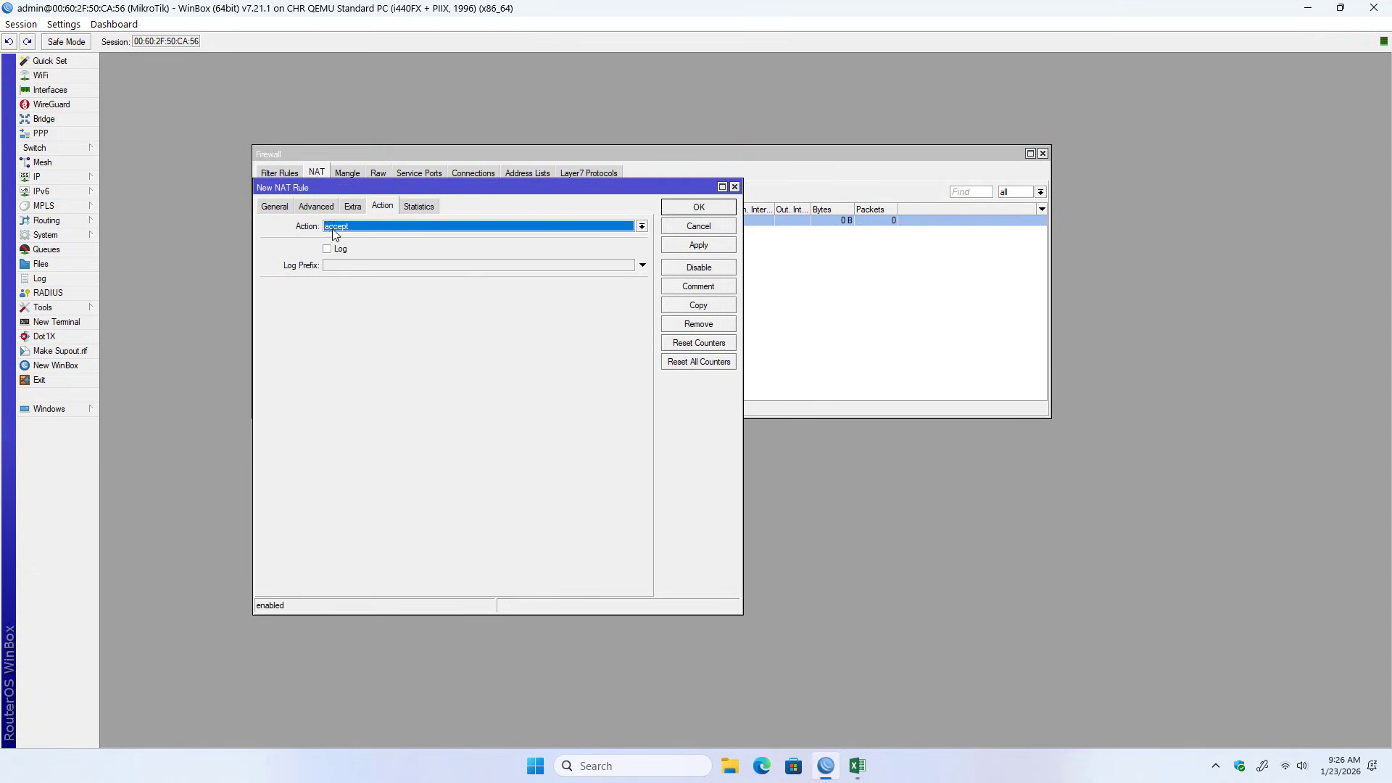
{"action": "left_click", "coordinate": [275, 207]}
{"action": "left_click", "coordinate": [641, 227]}
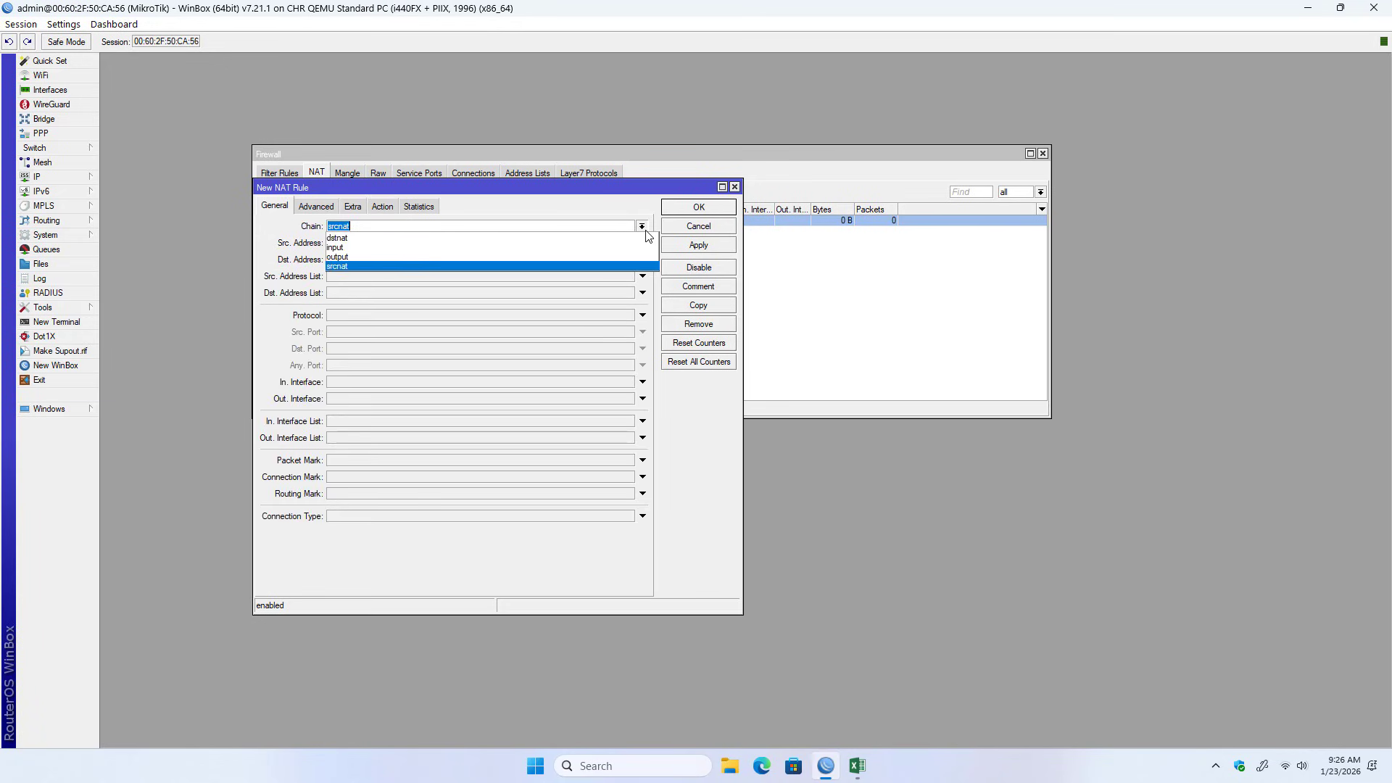
{"action": "left_click", "coordinate": [545, 246]}
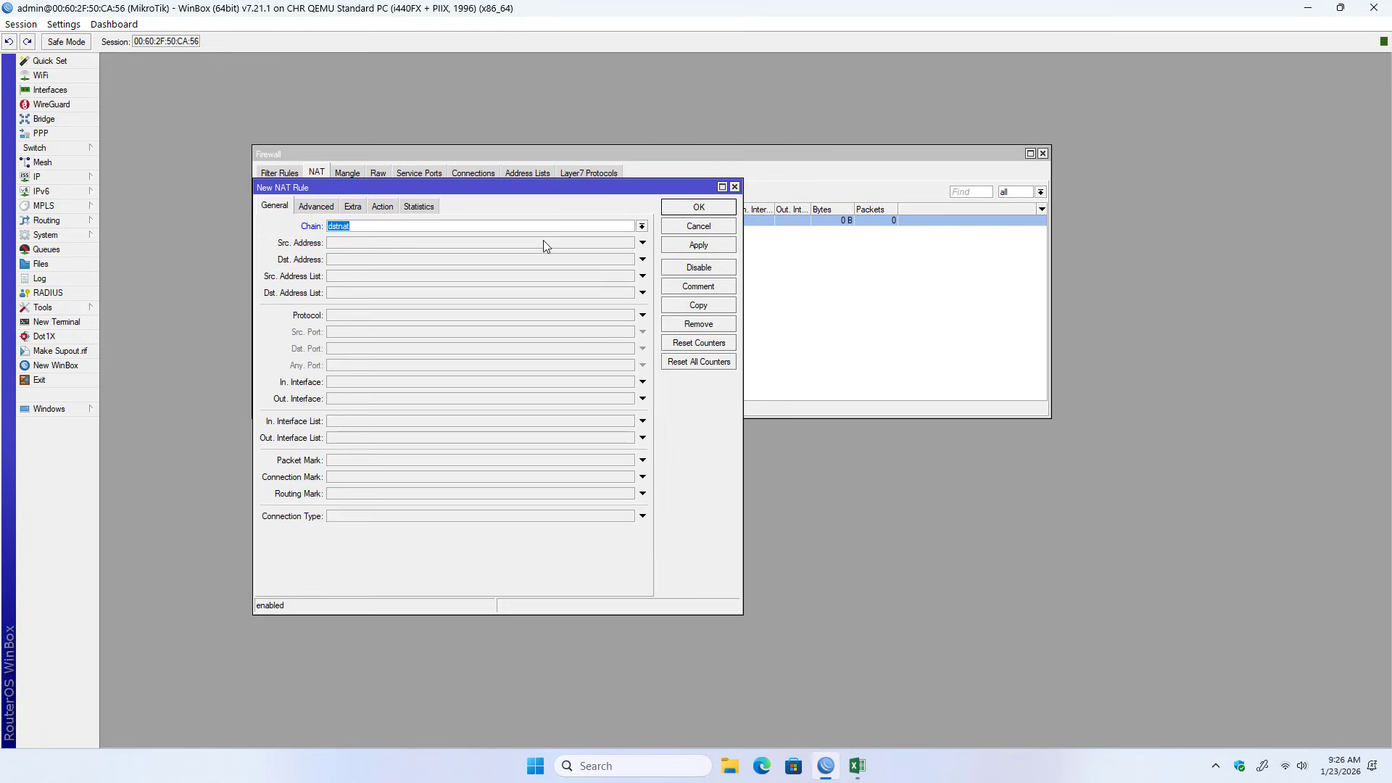
{"action": "left_click", "coordinate": [399, 316]}
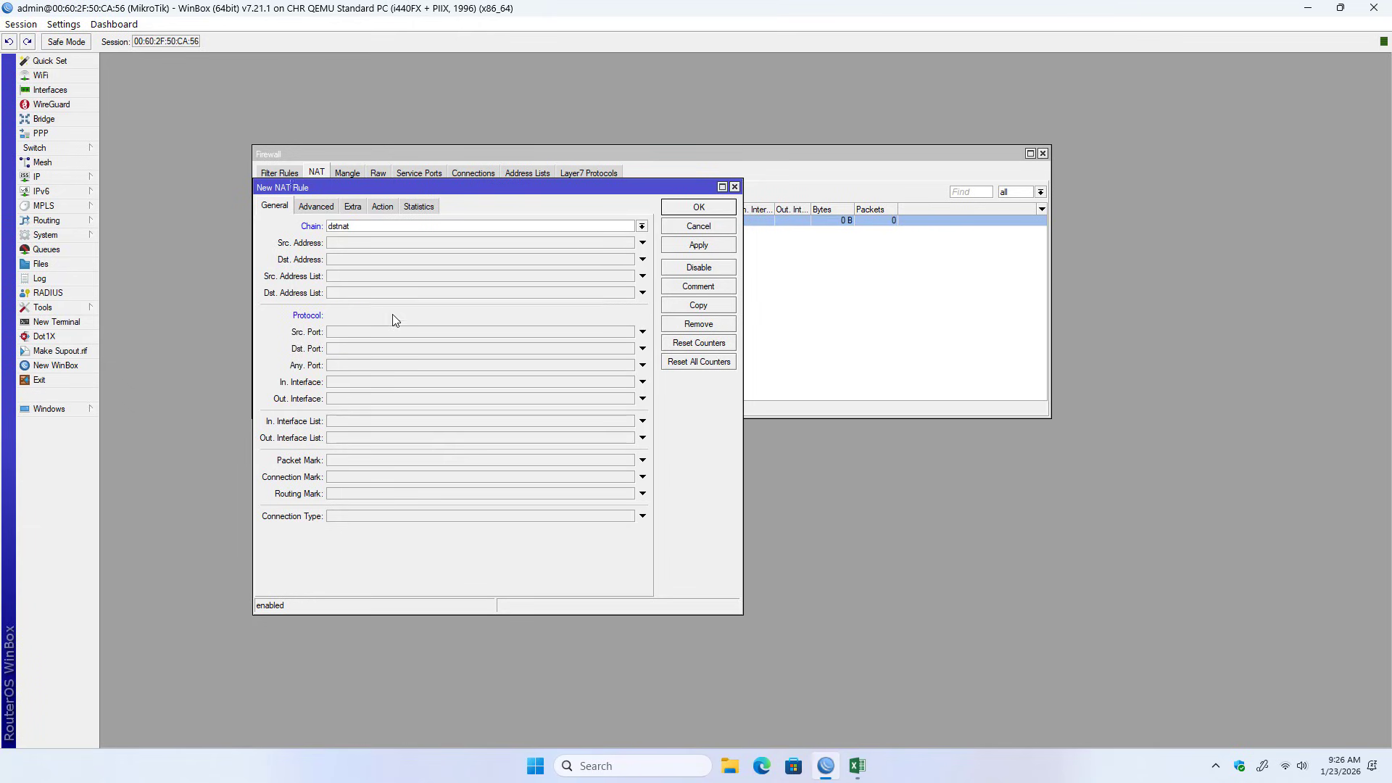
{"action": "left_click", "coordinate": [371, 349]}
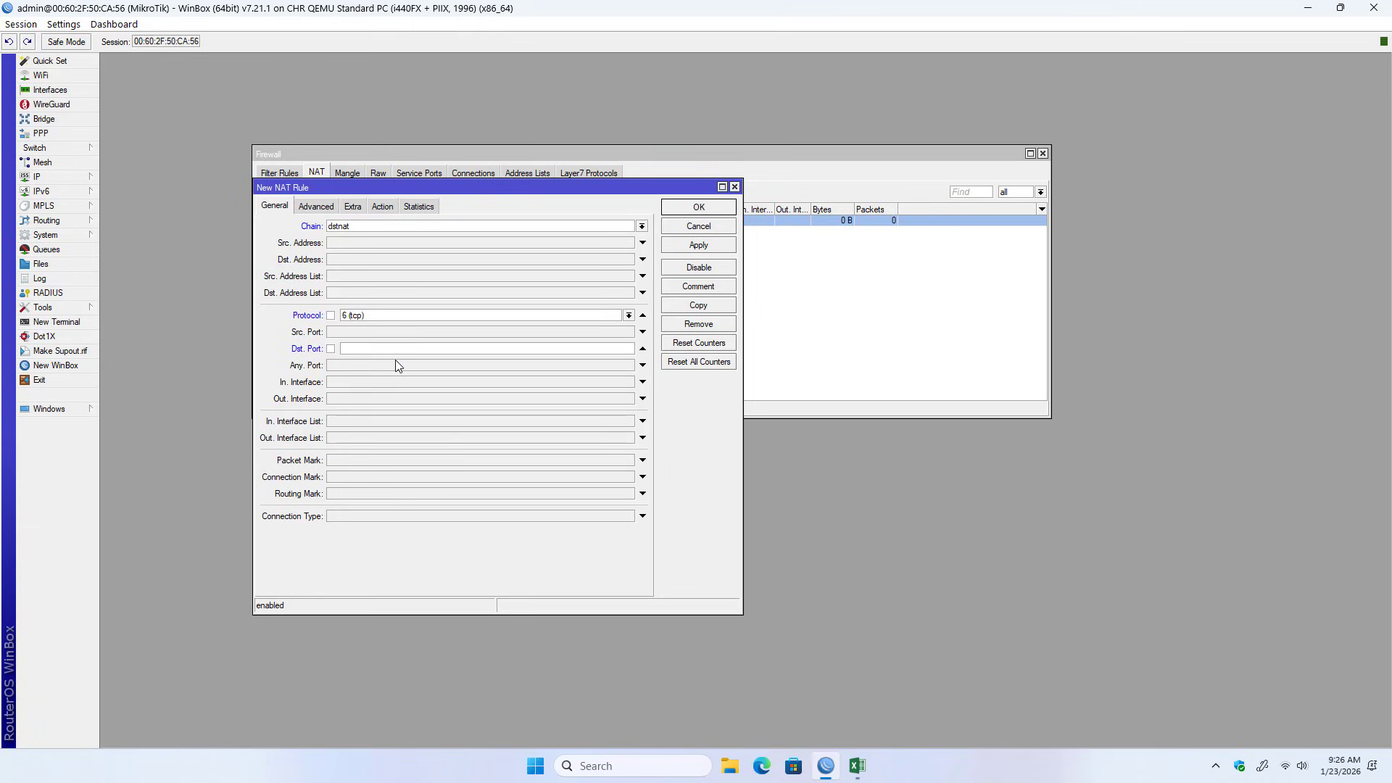
{"action": "type", "text": "443"}
{"action": "left_click", "coordinate": [464, 383]}
{"action": "left_click", "coordinate": [464, 383]}
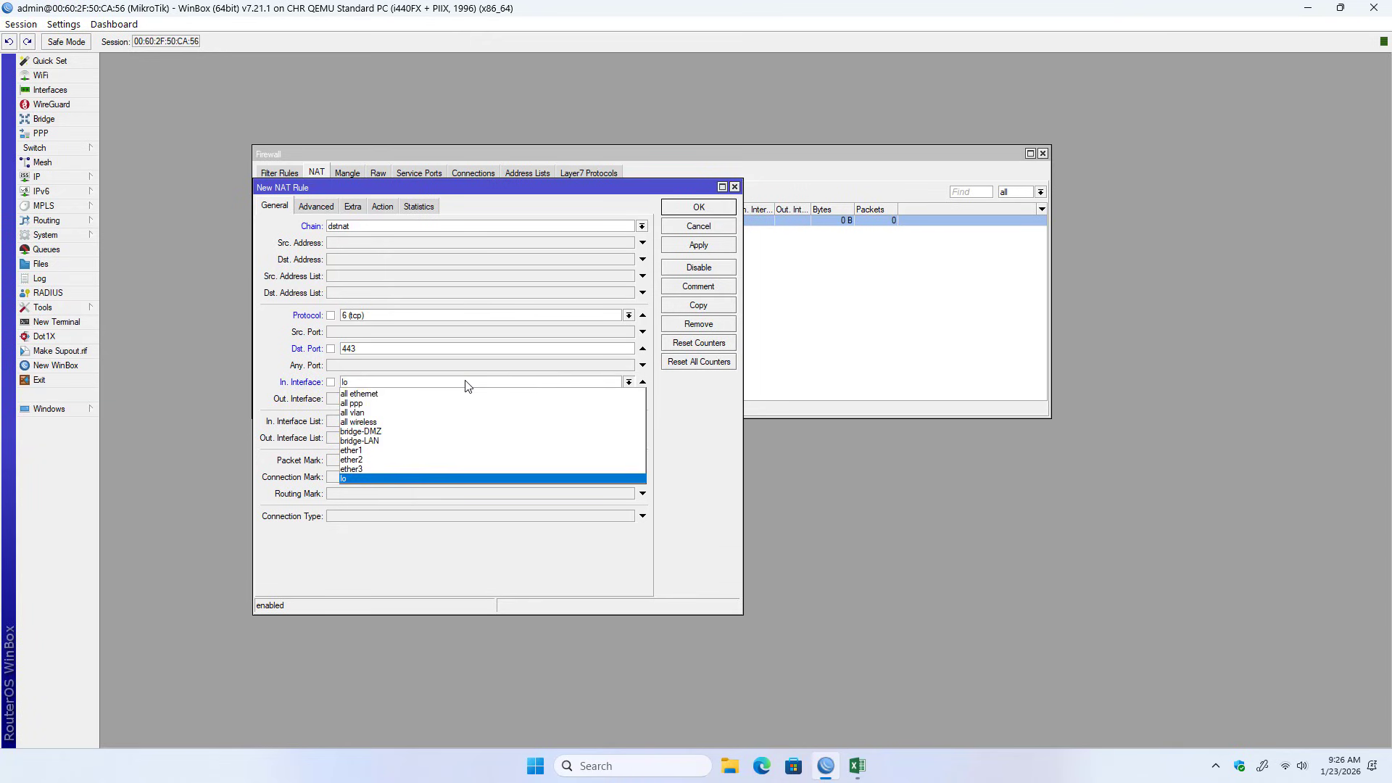
{"action": "left_click", "coordinate": [417, 451]}
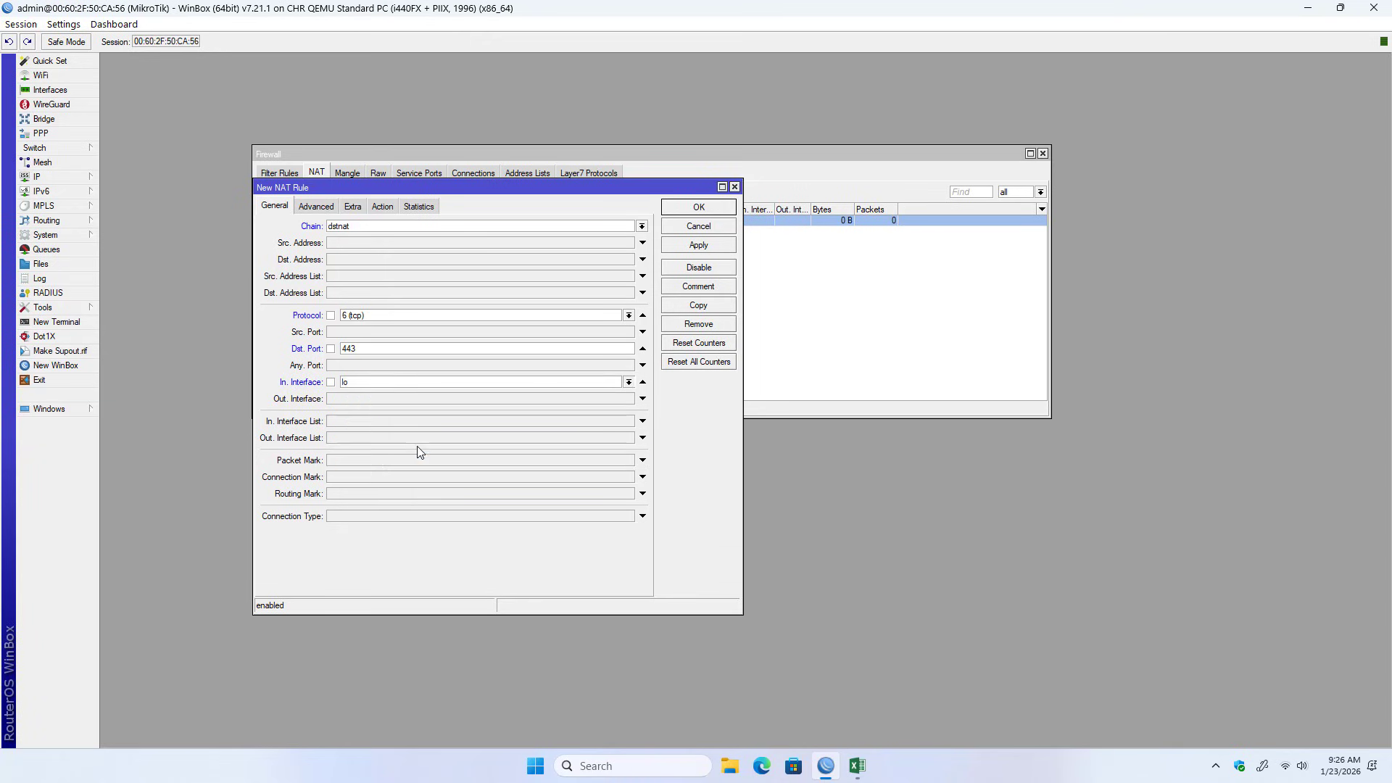
Step: Set the port 443 rule's action to dst-nat with target address 192.168.100.50 and target port 443, check its general settings and save it
{"action": "left_click", "coordinate": [390, 211]}
{"action": "left_click", "coordinate": [395, 226]}
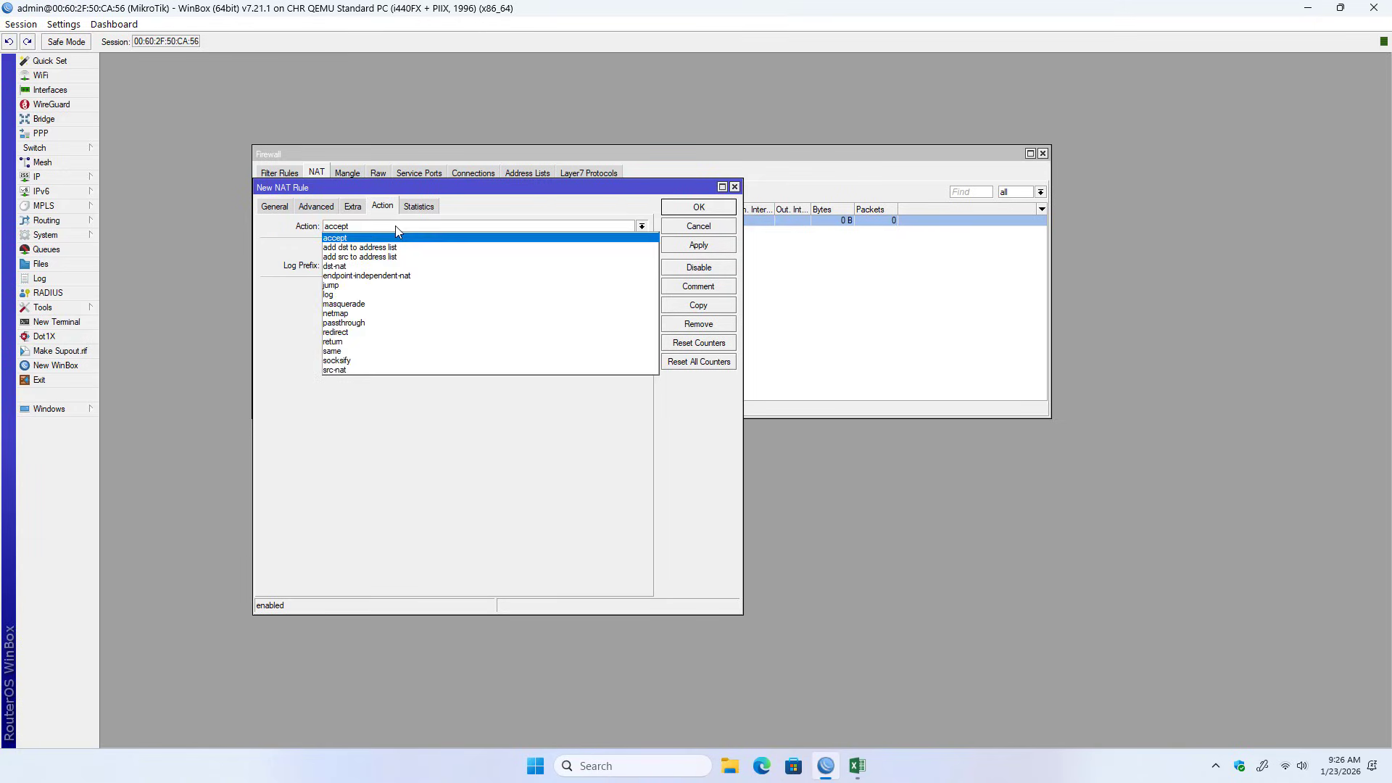
{"action": "left_click", "coordinate": [390, 265]}
{"action": "left_click", "coordinate": [392, 288]}
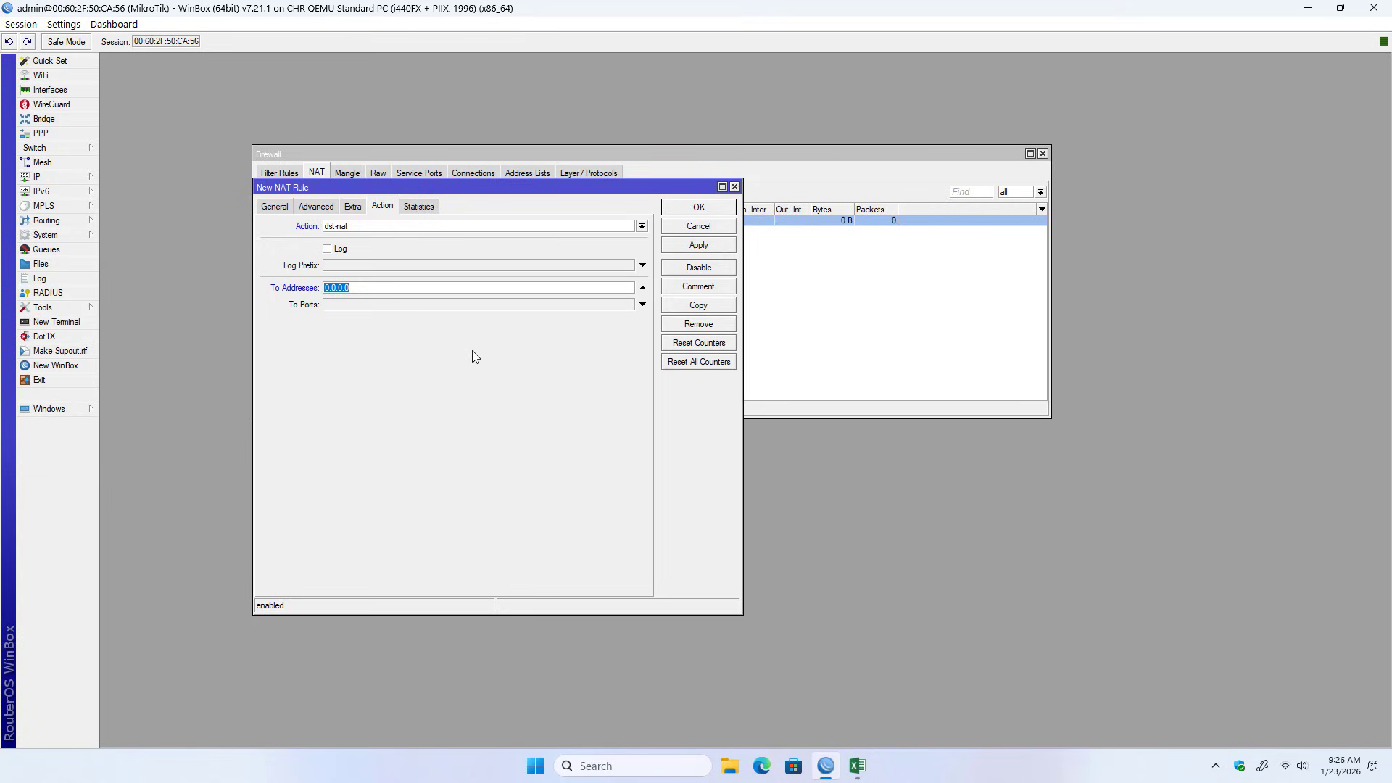
{"action": "type", "text": "192.168.100.50"}
{"action": "left_click", "coordinate": [434, 305]}
{"action": "type", "text": "443"}
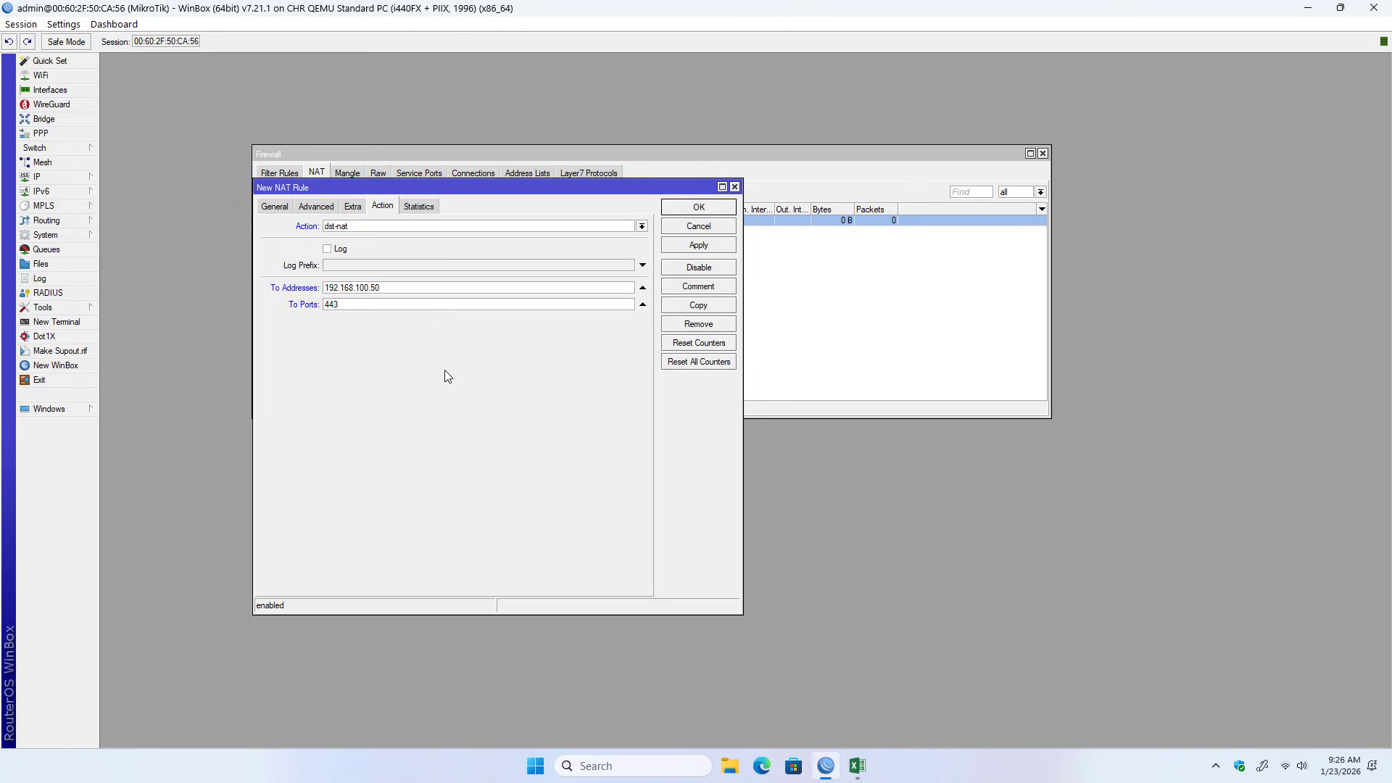
{"action": "left_click", "coordinate": [700, 246]}
{"action": "left_click", "coordinate": [276, 209]}
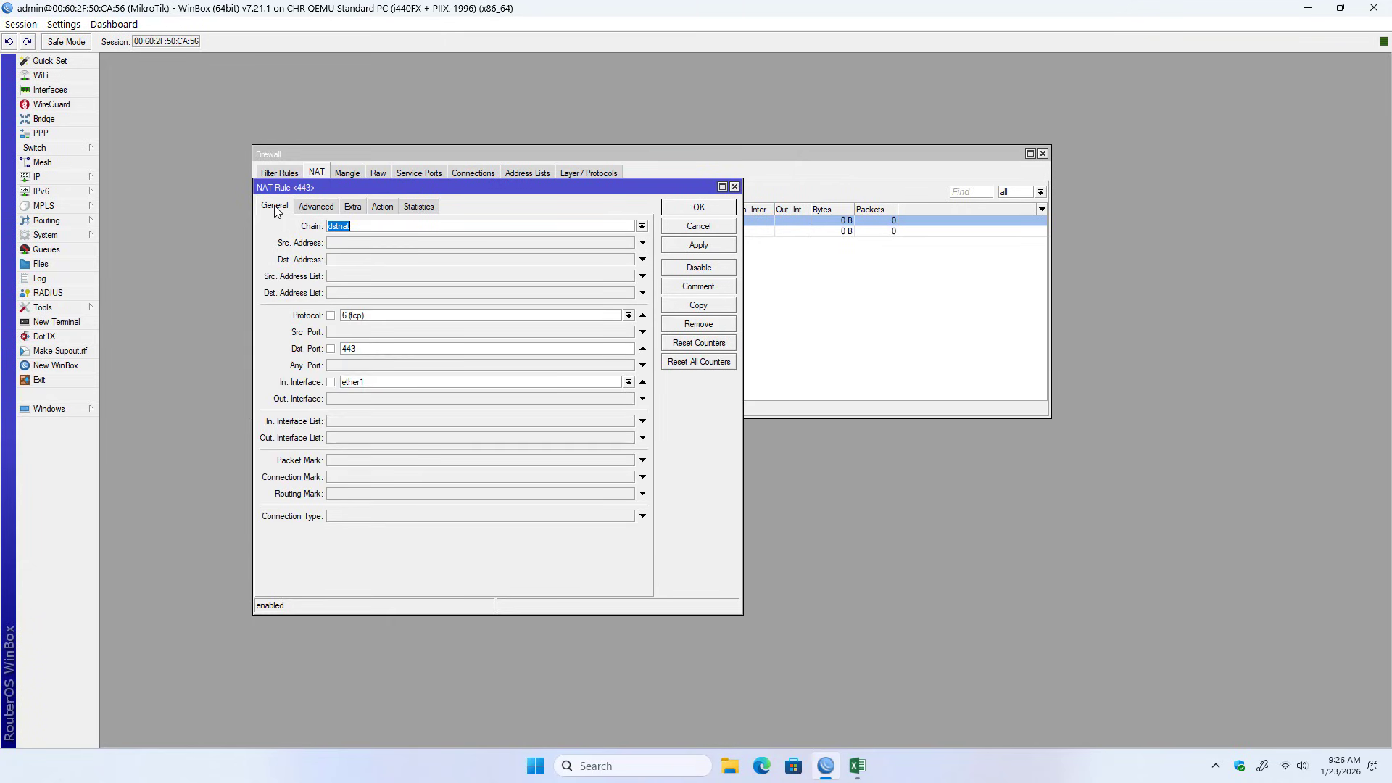
{"action": "double_click", "coordinate": [360, 351]}
{"action": "left_click", "coordinate": [693, 208]}
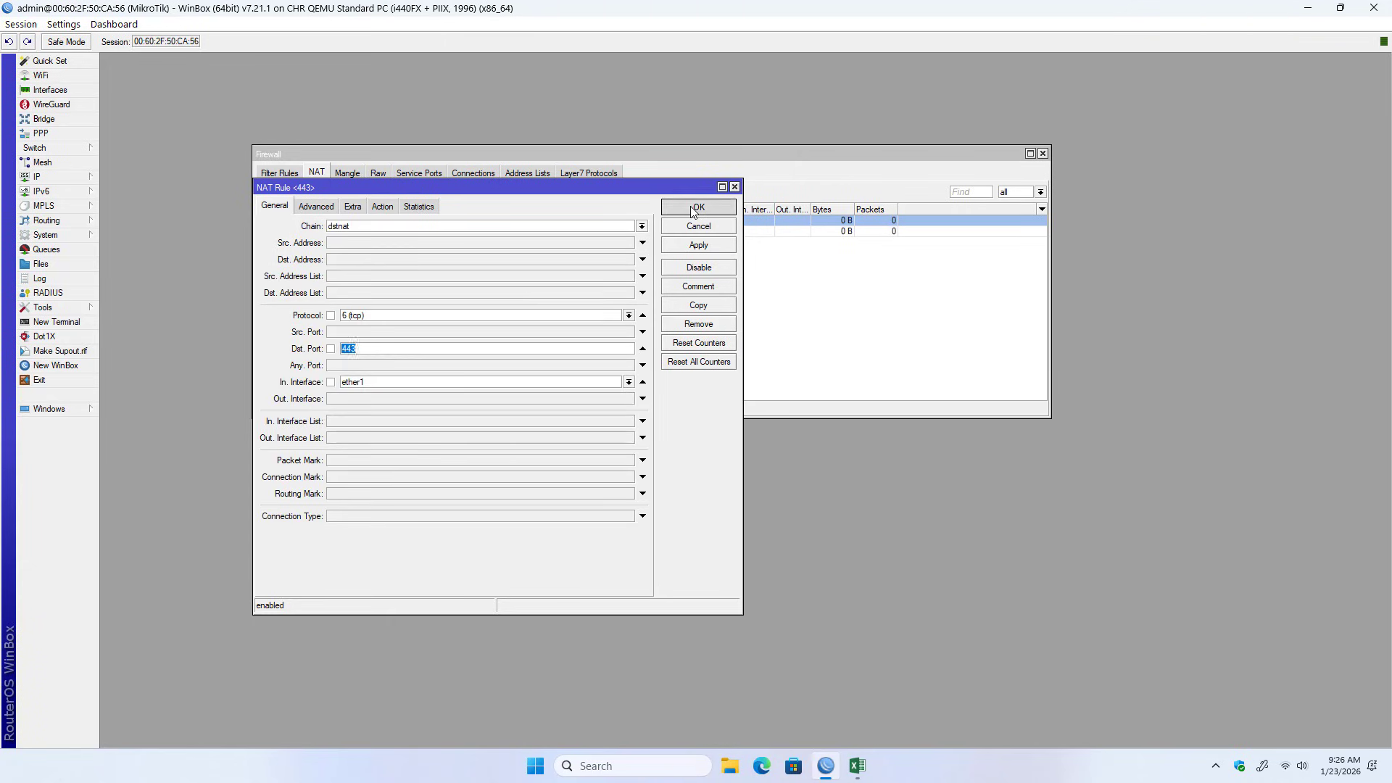
Step: Widen the Action column in the NAT rule list and close the Firewall window
{"action": "left_click", "coordinate": [635, 221]}
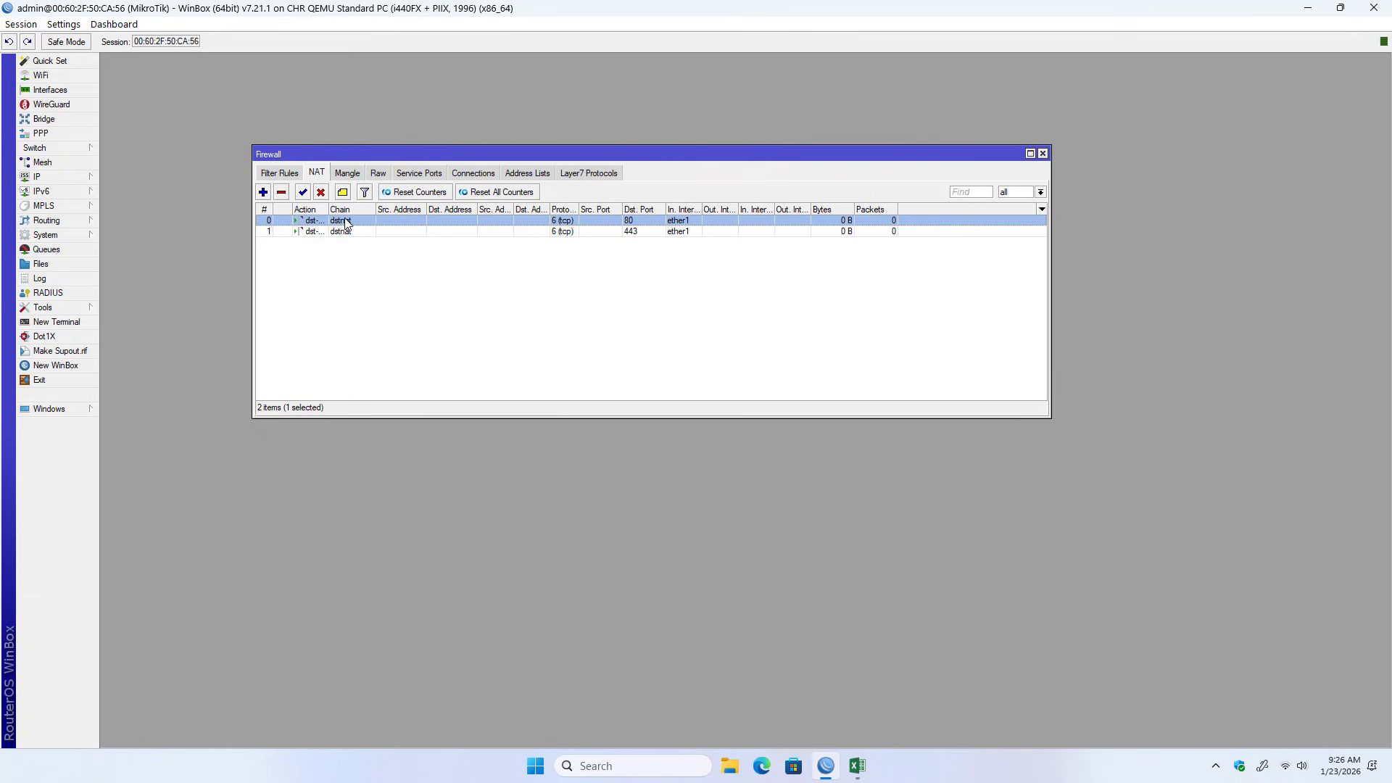
{"action": "left_click_drag", "start_coordinate": [328, 210], "coordinate": [397, 209]}
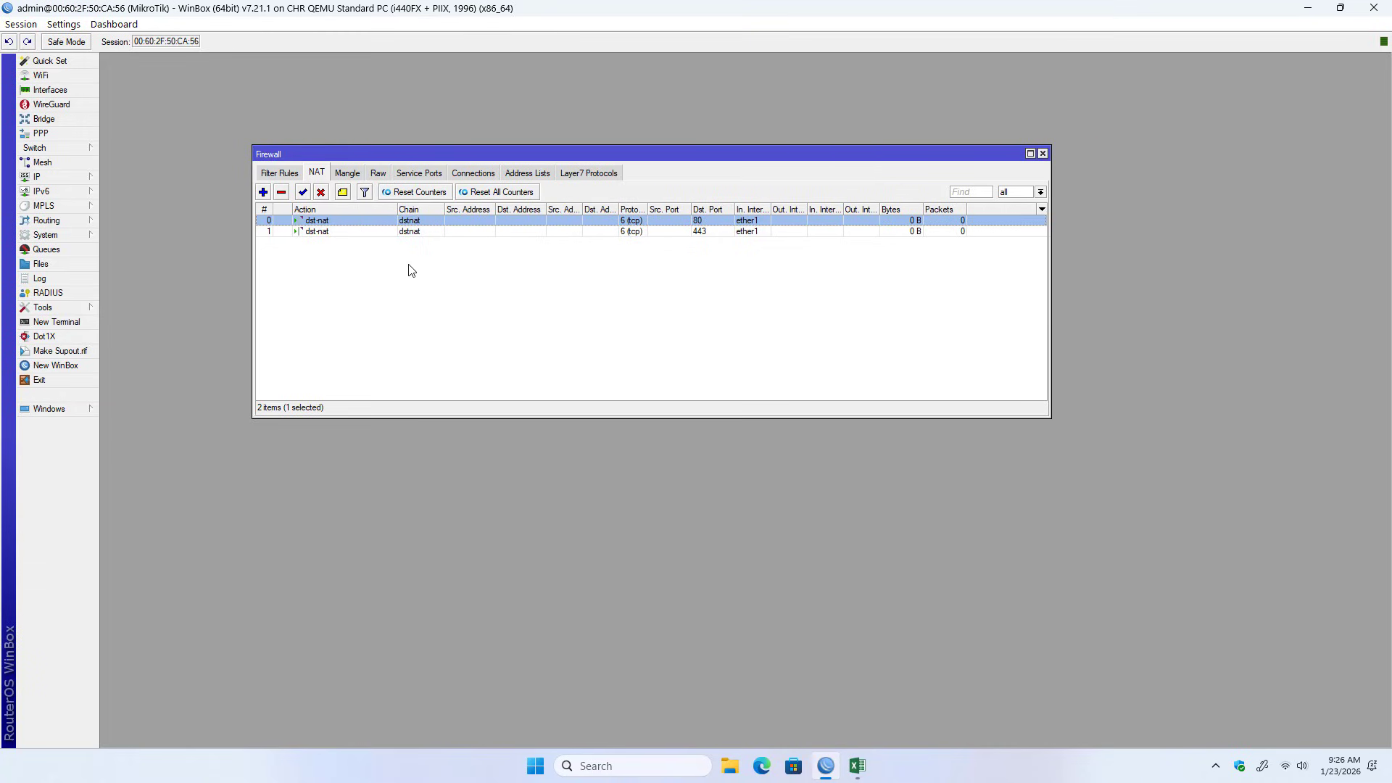
{"action": "left_click", "coordinate": [1043, 154]}
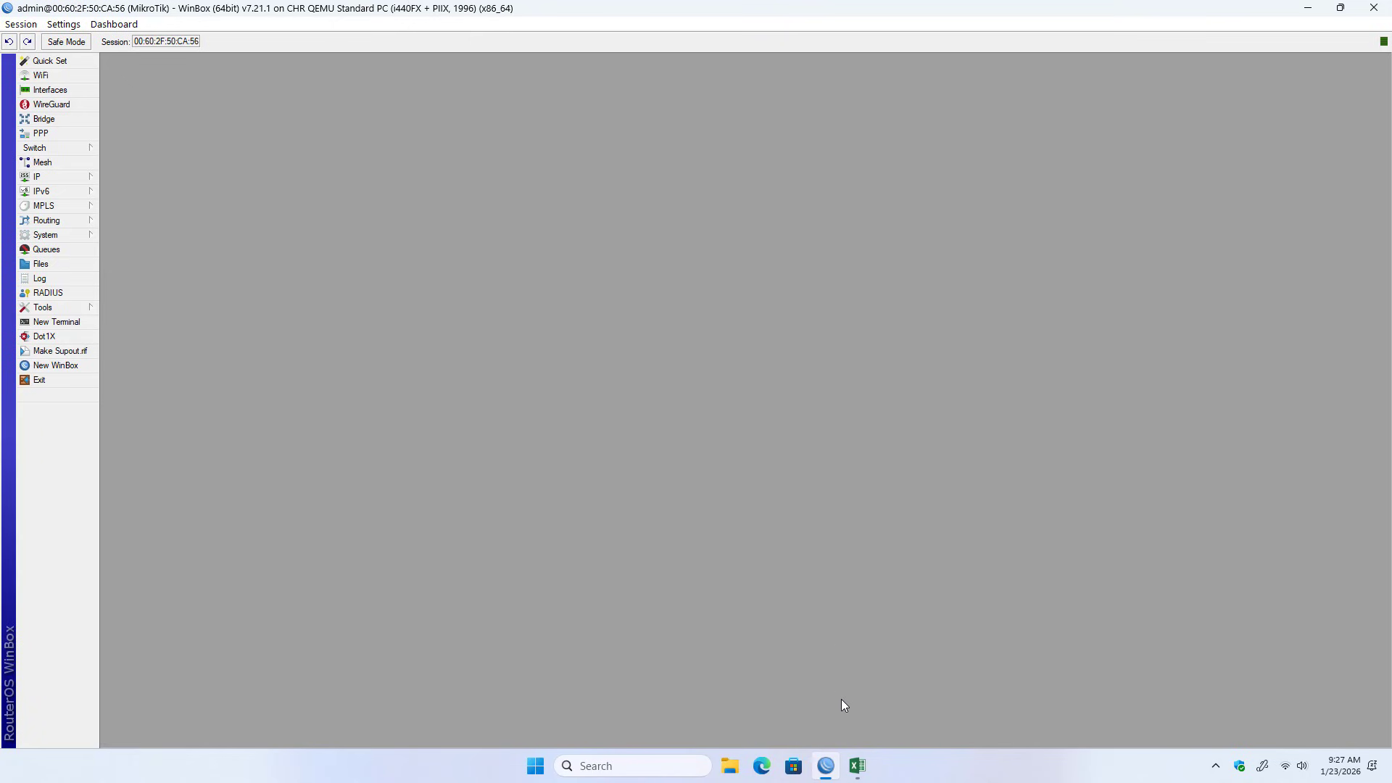
Step: In the Excel diagram, draw an arrow from the web server to eth2, cross it out, label it "Drop" and return to WinBox
{"action": "left_click", "coordinate": [856, 765]}
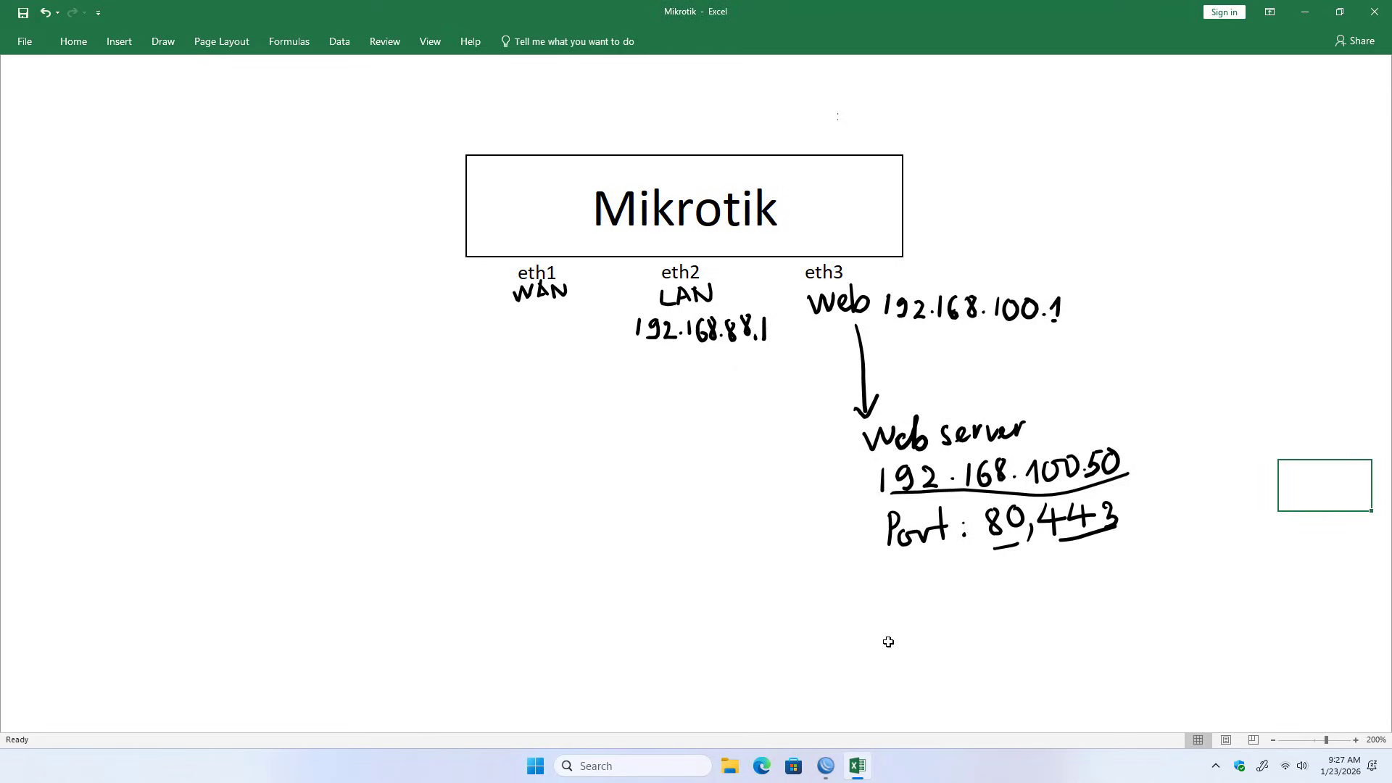
{"action": "mouse_move", "coordinate": [847, 482]}
{"action": "left_mouse_down"}
{"action": "mouse_move", "coordinate": [820, 340]}
{"action": "mouse_move", "coordinate": [790, 278]}
{"action": "mouse_move", "coordinate": [713, 267]}
{"action": "mouse_move", "coordinate": [740, 277]}
{"action": "left_mouse_up"}
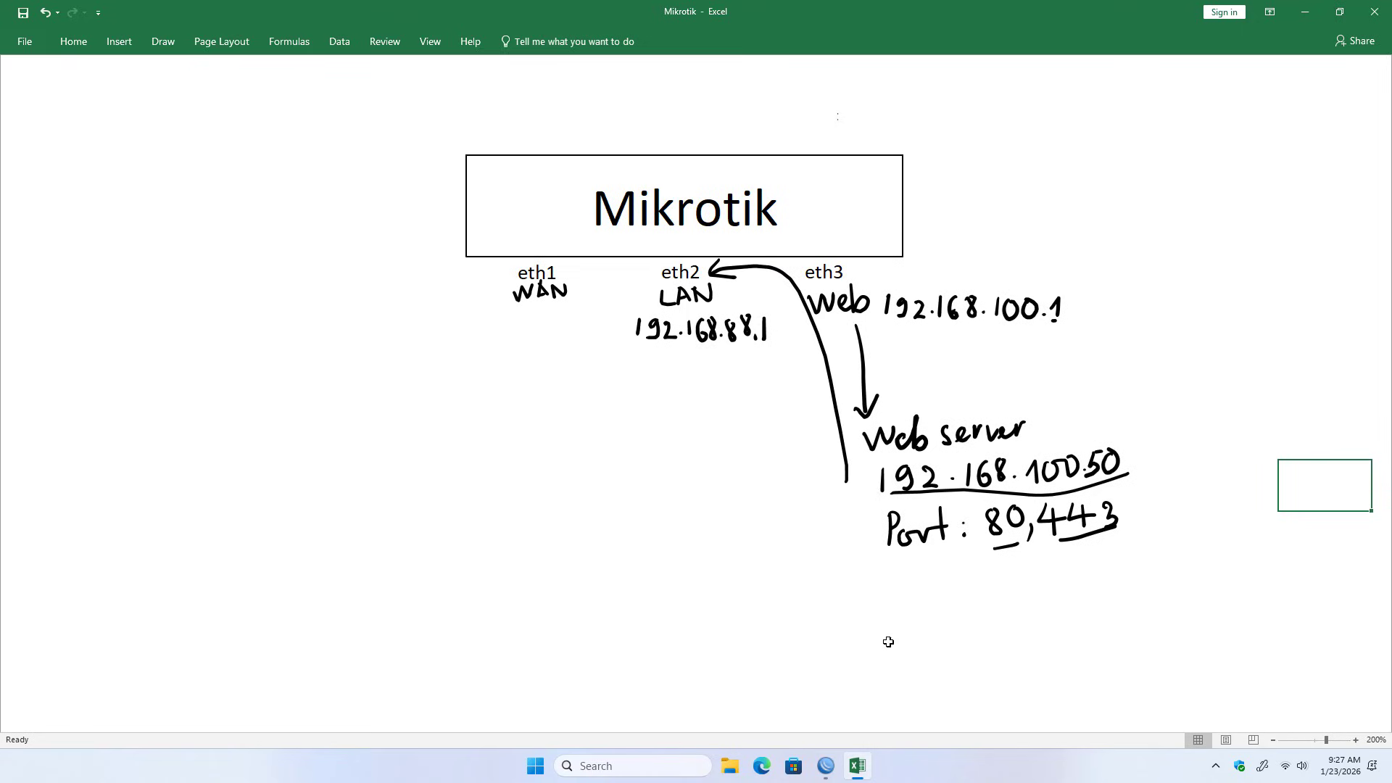
{"action": "mouse_move", "coordinate": [800, 355]}
{"action": "left_mouse_down"}
{"action": "mouse_move", "coordinate": [840, 357]}
{"action": "mouse_move", "coordinate": [752, 407]}
{"action": "mouse_move", "coordinate": [788, 385]}
{"action": "mouse_move", "coordinate": [801, 421]}
{"action": "mouse_move", "coordinate": [811, 386]}
{"action": "mouse_move", "coordinate": [802, 399]}
{"action": "left_mouse_up"}
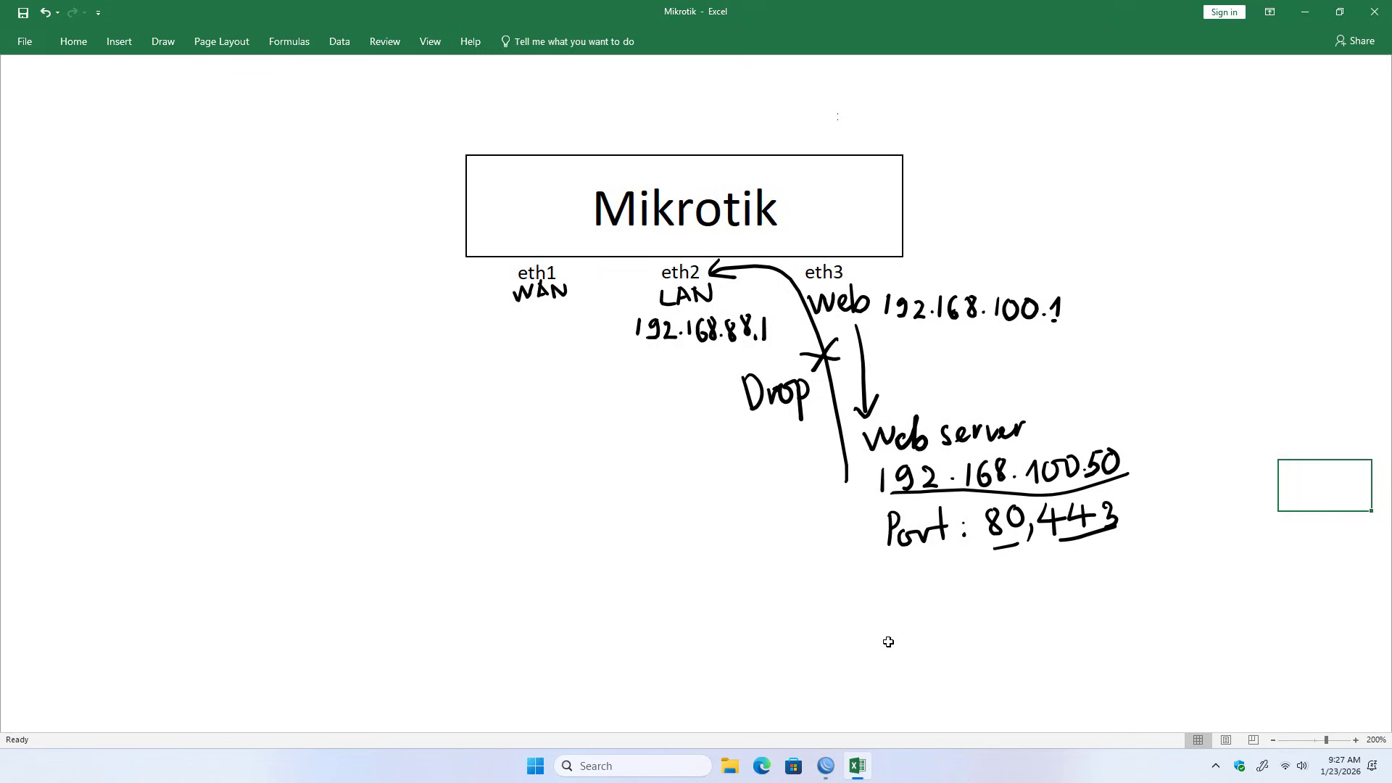
{"action": "left_click", "coordinate": [839, 768]}
Step: Create a new firewall filter rule, widen its window and set its action to drop
{"action": "left_click", "coordinate": [71, 177]}
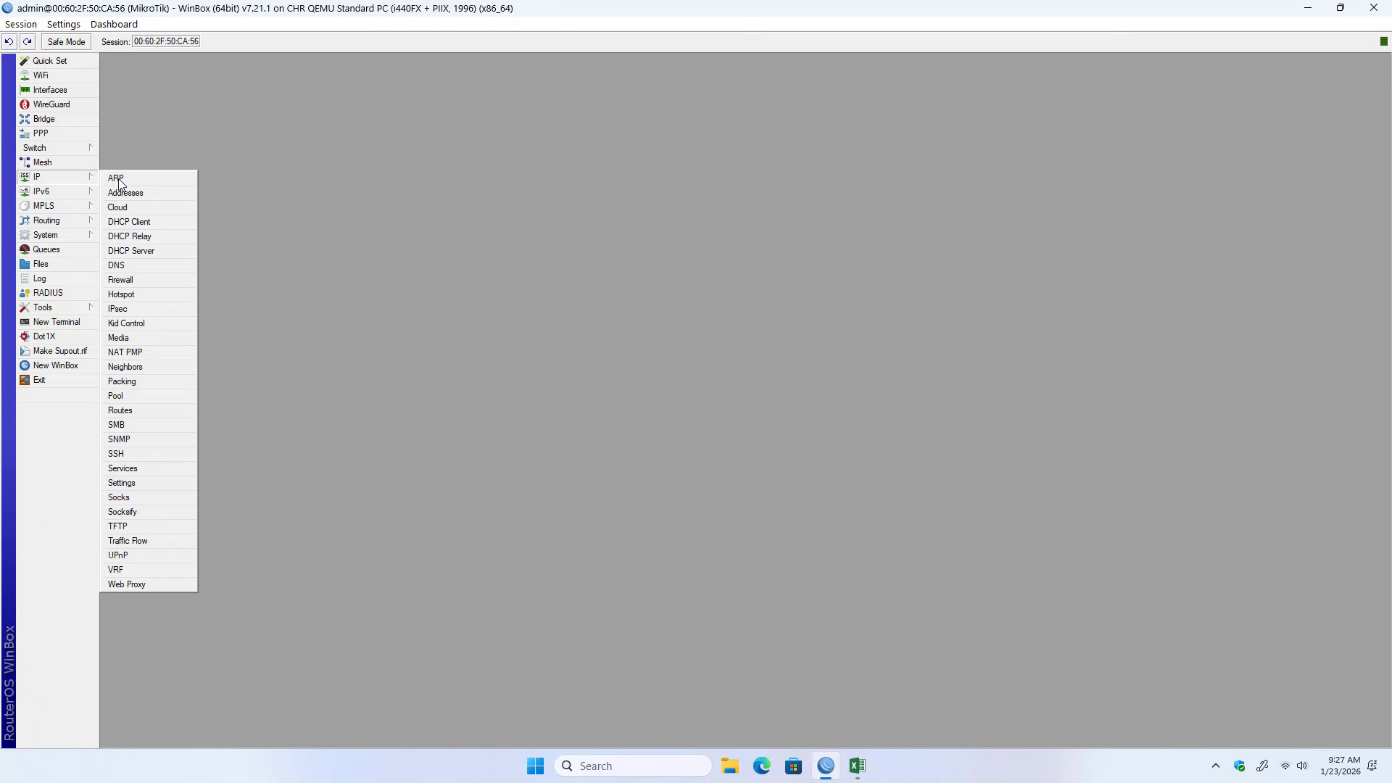
{"action": "left_click", "coordinate": [138, 279]}
{"action": "left_click", "coordinate": [275, 175]}
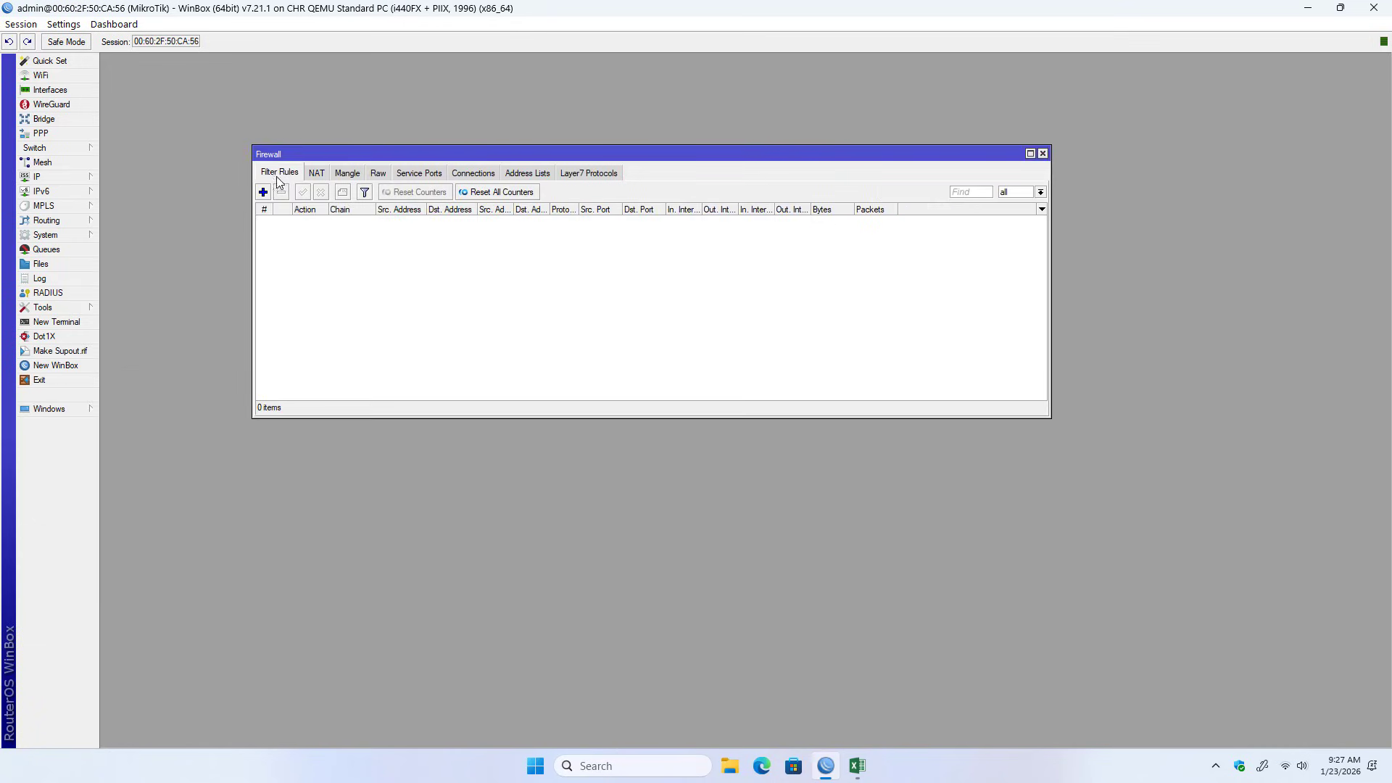
{"action": "left_click", "coordinate": [264, 192]}
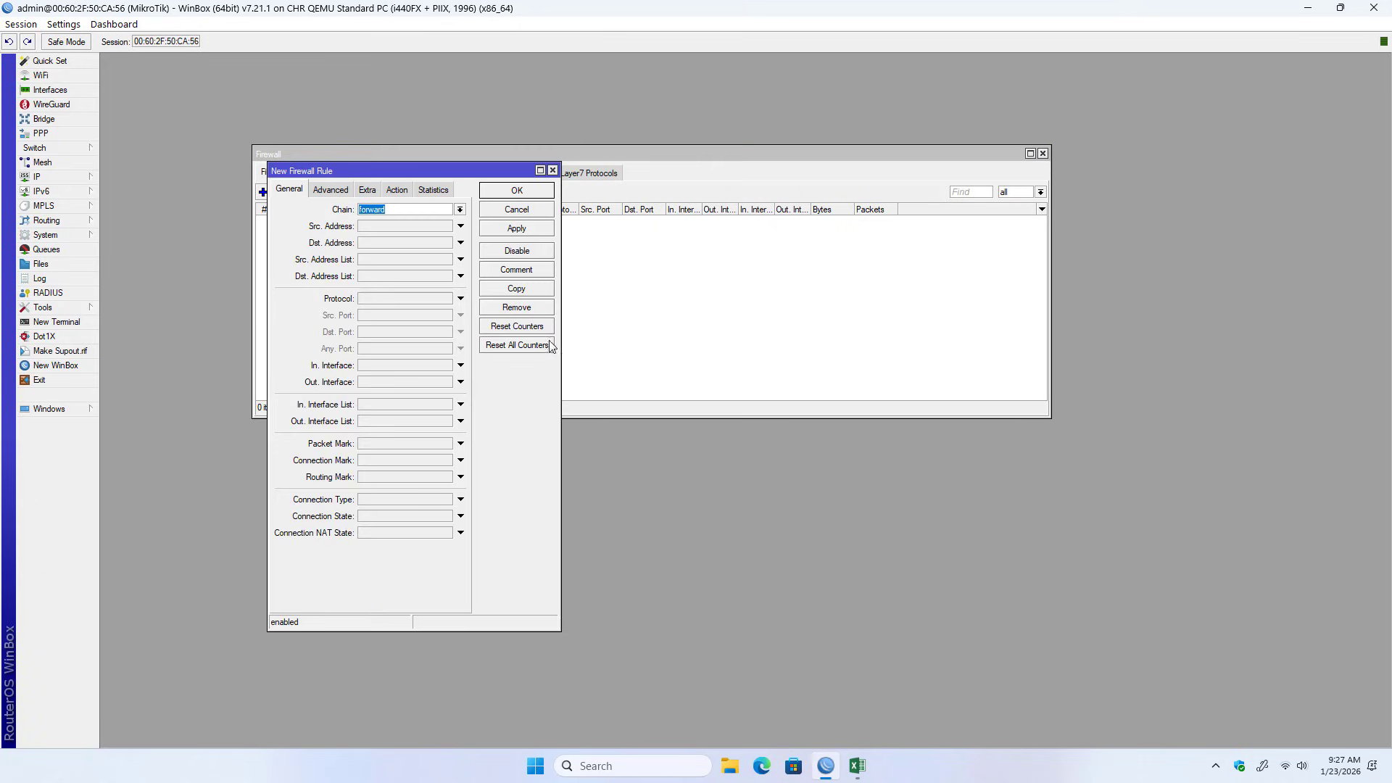
{"action": "left_click_drag", "start_coordinate": [563, 350], "coordinate": [843, 351]}
{"action": "left_click", "coordinate": [397, 190]}
{"action": "left_click", "coordinate": [396, 208]}
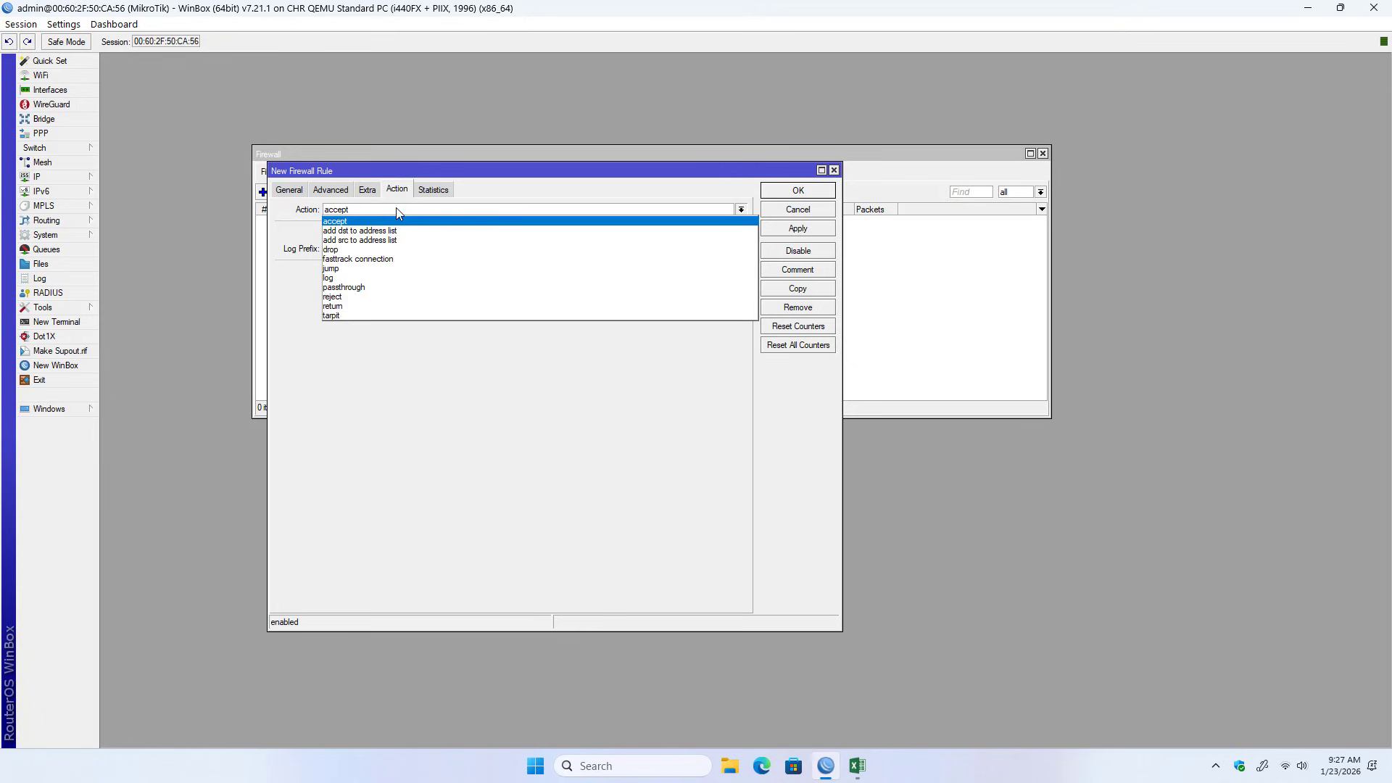
{"action": "left_click", "coordinate": [361, 252]}
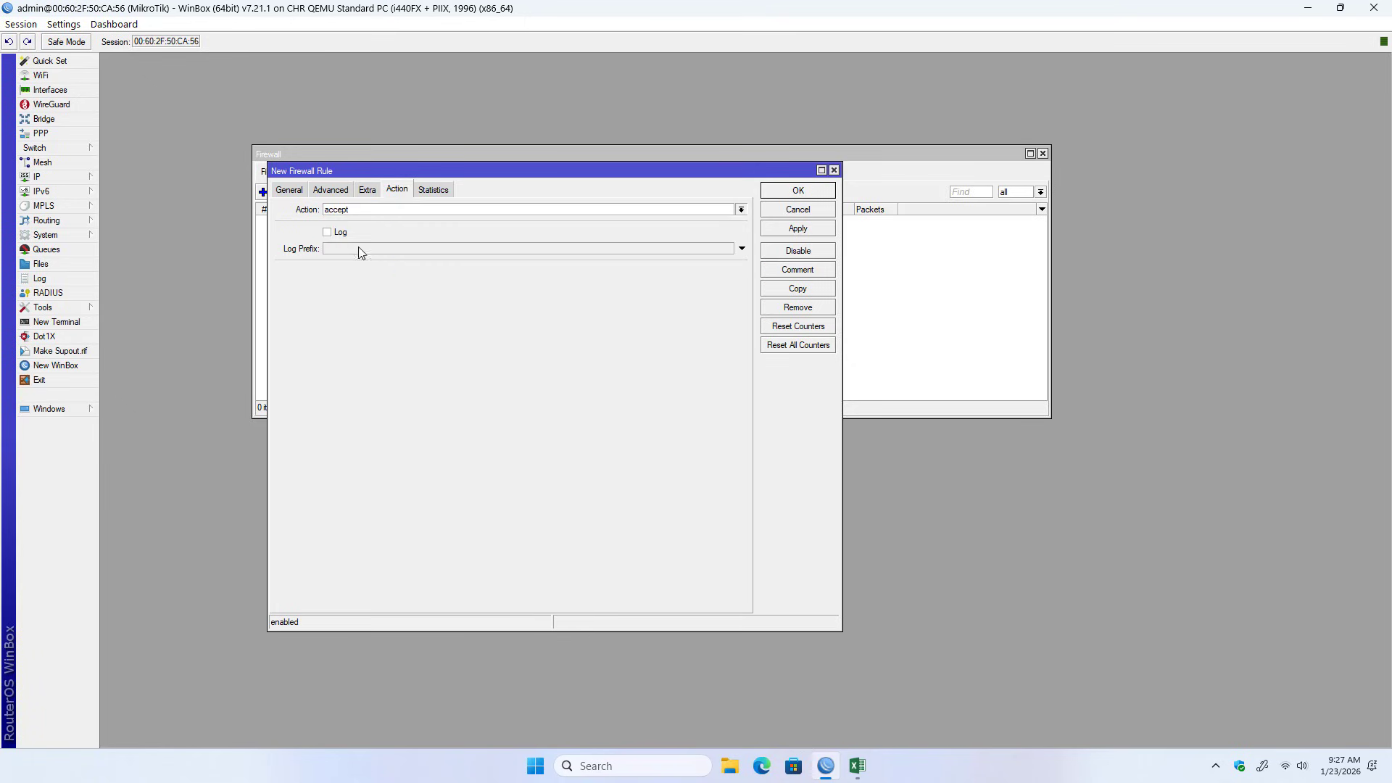
Step: Set the filter rule's in-interface to bridge-DMZ on the forward chain and enable its destination address setting
{"action": "left_click", "coordinate": [288, 189]}
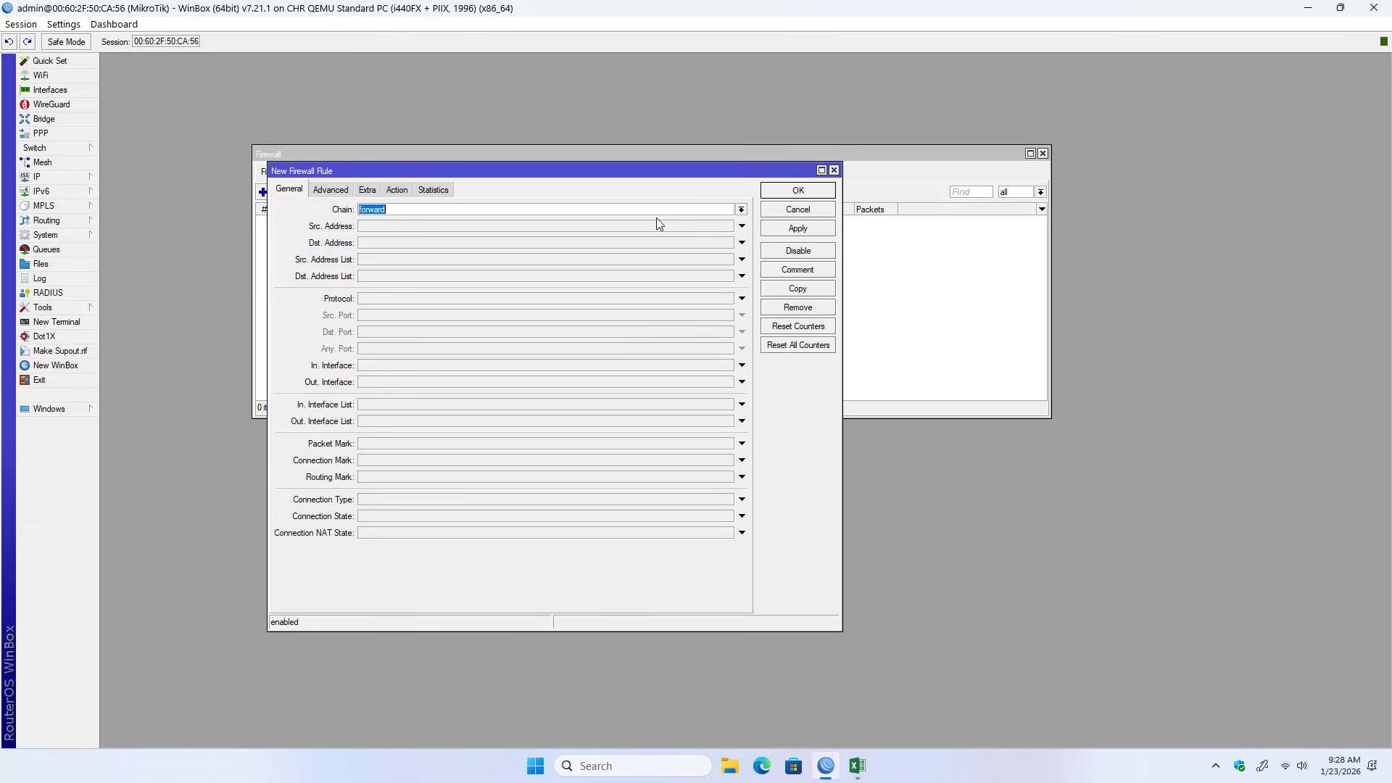
{"action": "left_click", "coordinate": [417, 366]}
{"action": "left_click", "coordinate": [497, 371]}
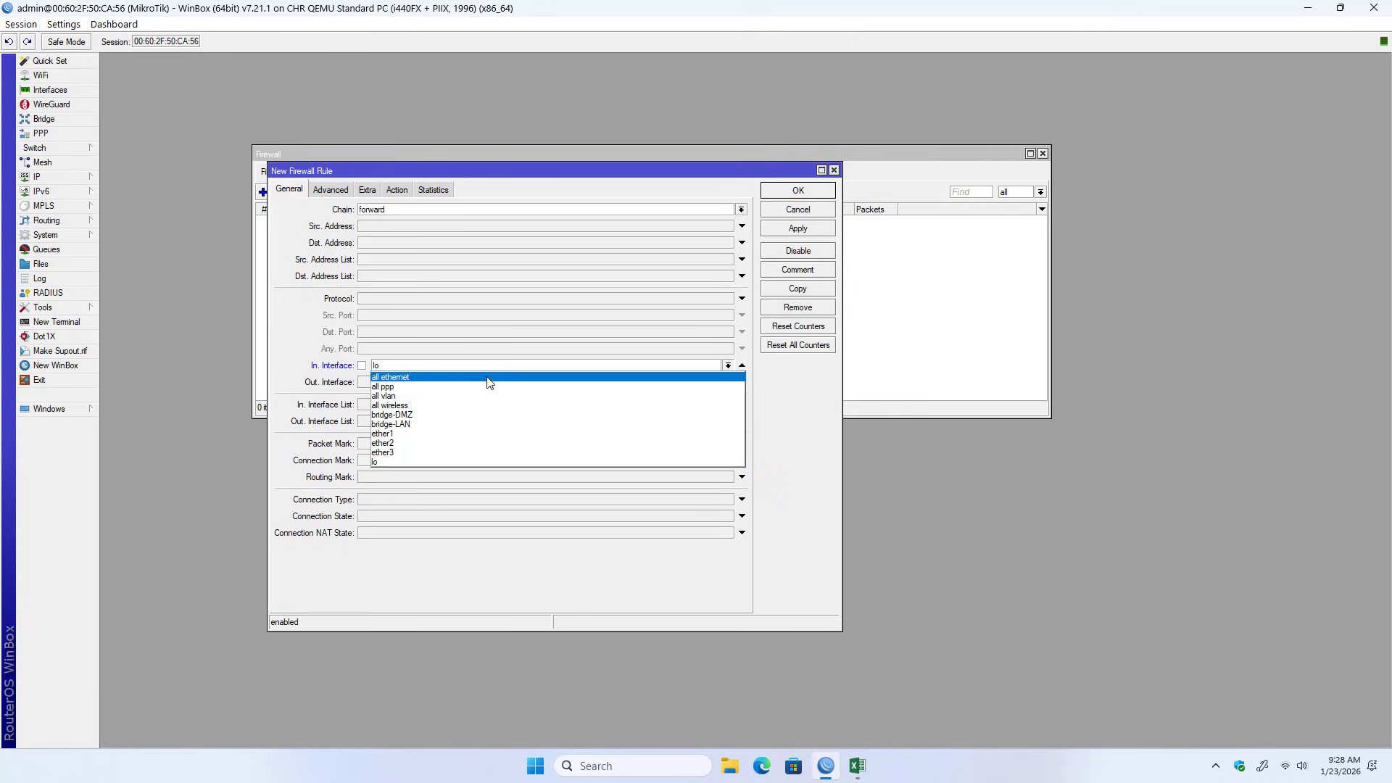
{"action": "left_click", "coordinate": [468, 416]}
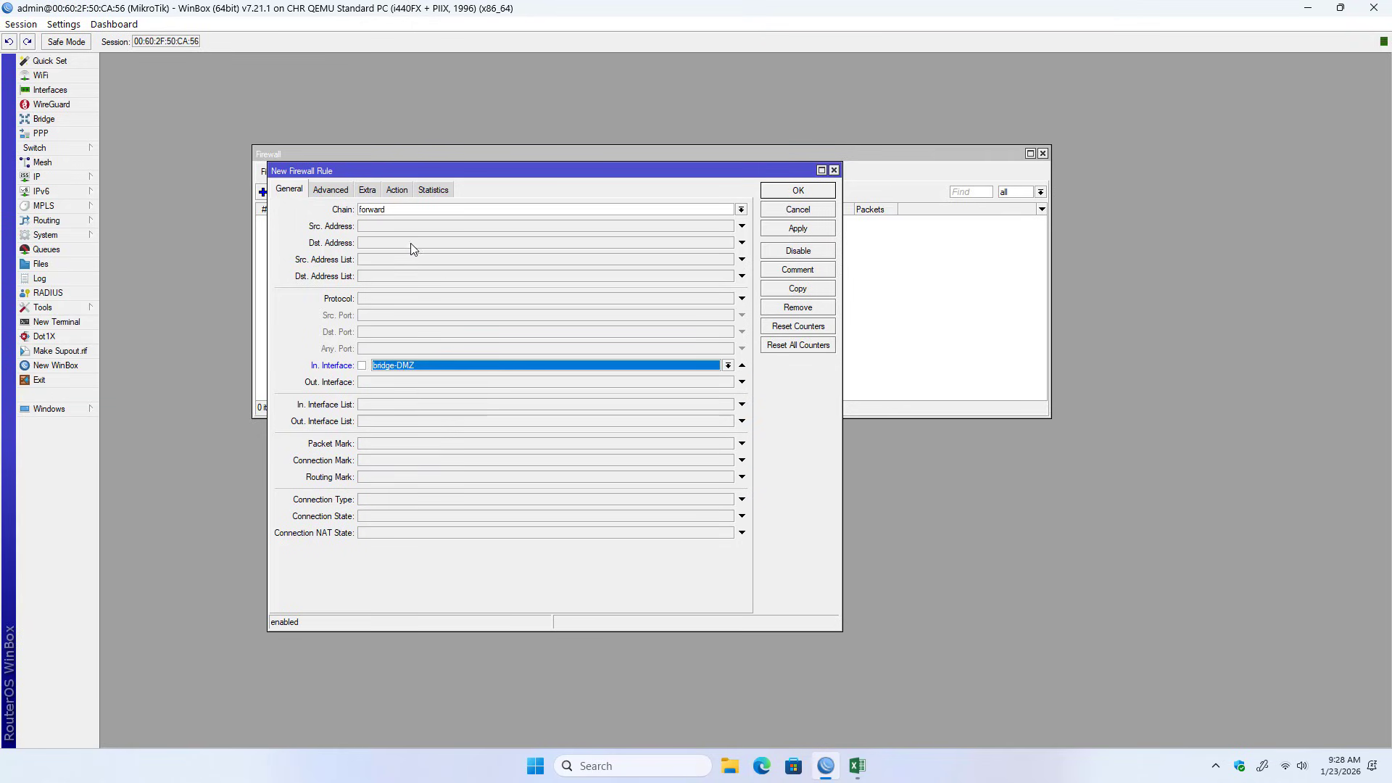
{"action": "left_click", "coordinate": [439, 243]}
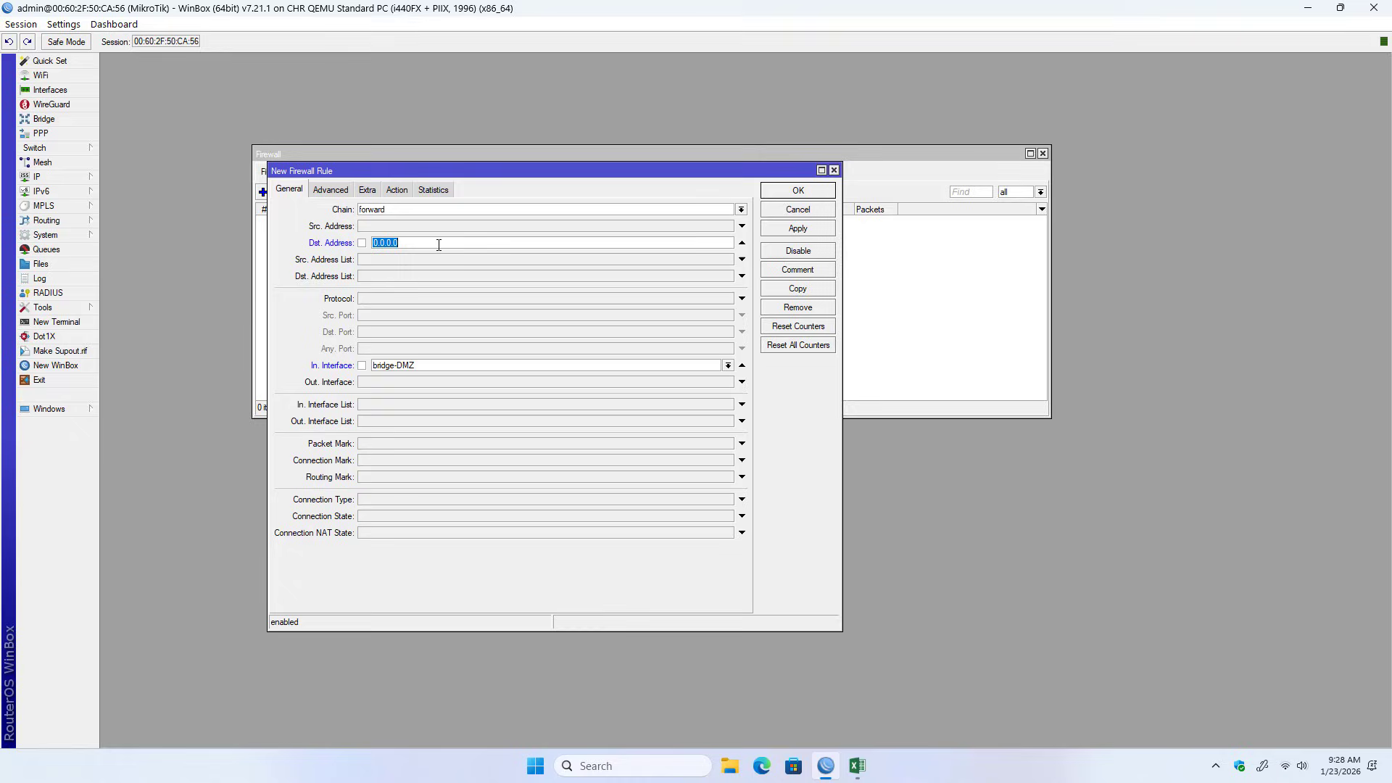
Step: Switch to the Excel diagram, underline the LAN address 192.168.88.1 and return to WinBox
{"action": "left_click", "coordinate": [863, 766]}
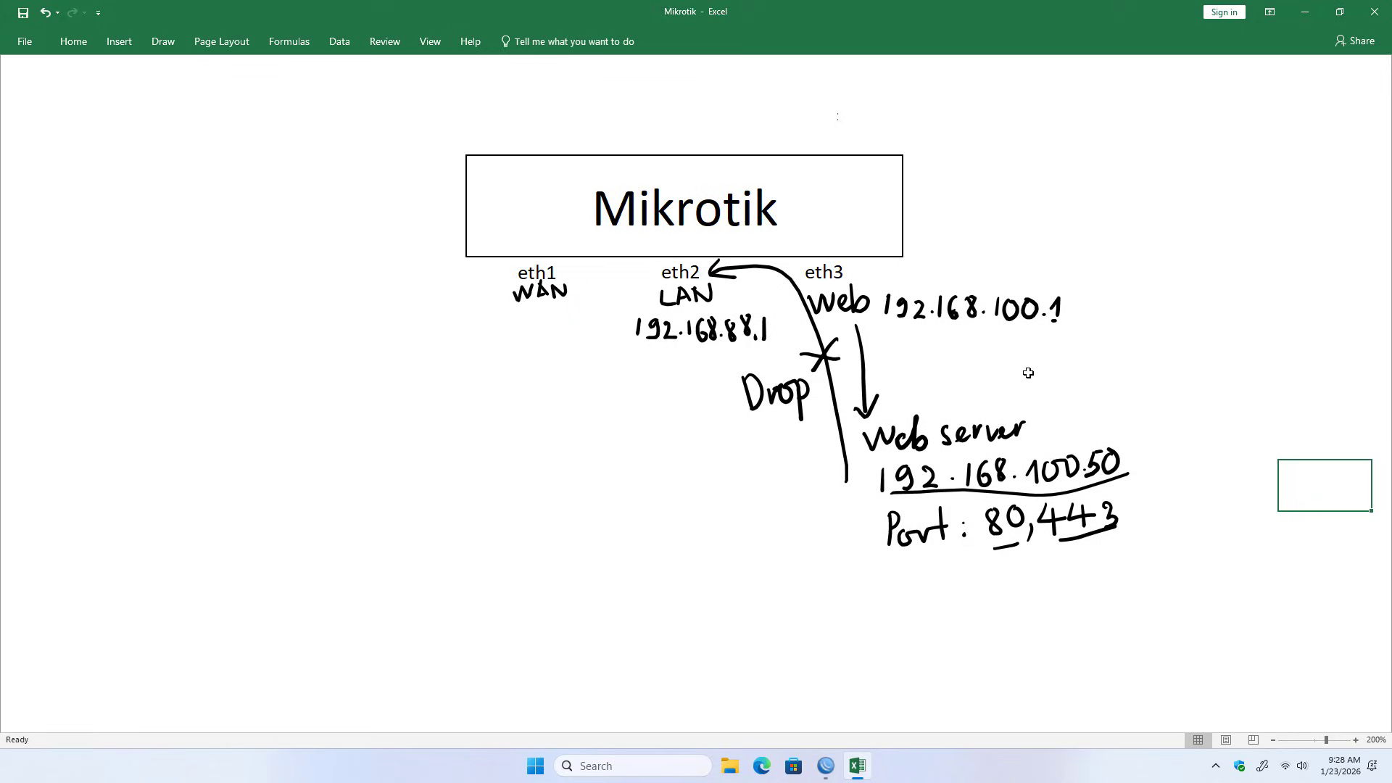
{"action": "left_click_drag", "start_coordinate": [640, 345], "coordinate": [774, 342]}
{"action": "left_click", "coordinate": [826, 766]}
Step: Set the filter rule's destination address to 192.168.88.0/24, apply it and save the rule
{"action": "left_click", "coordinate": [465, 241]}
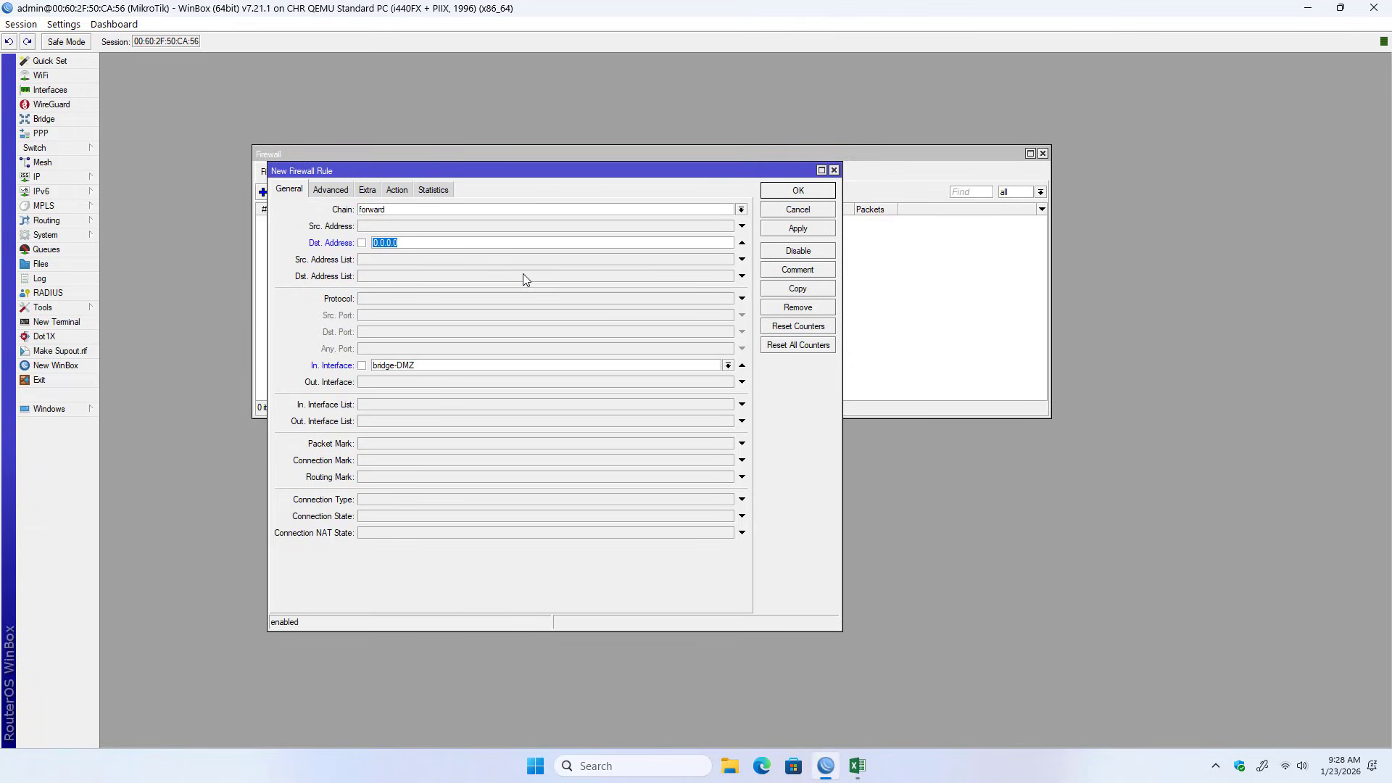
{"action": "type", "text": "92.168.88.0/24"}
{"action": "left_click", "coordinate": [798, 227]}
{"action": "left_click", "coordinate": [798, 190]}
Step: Widen the destination address and in-interface columns of the filter rule list to show the drop rule's full values
{"action": "left_click", "coordinate": [429, 222]}
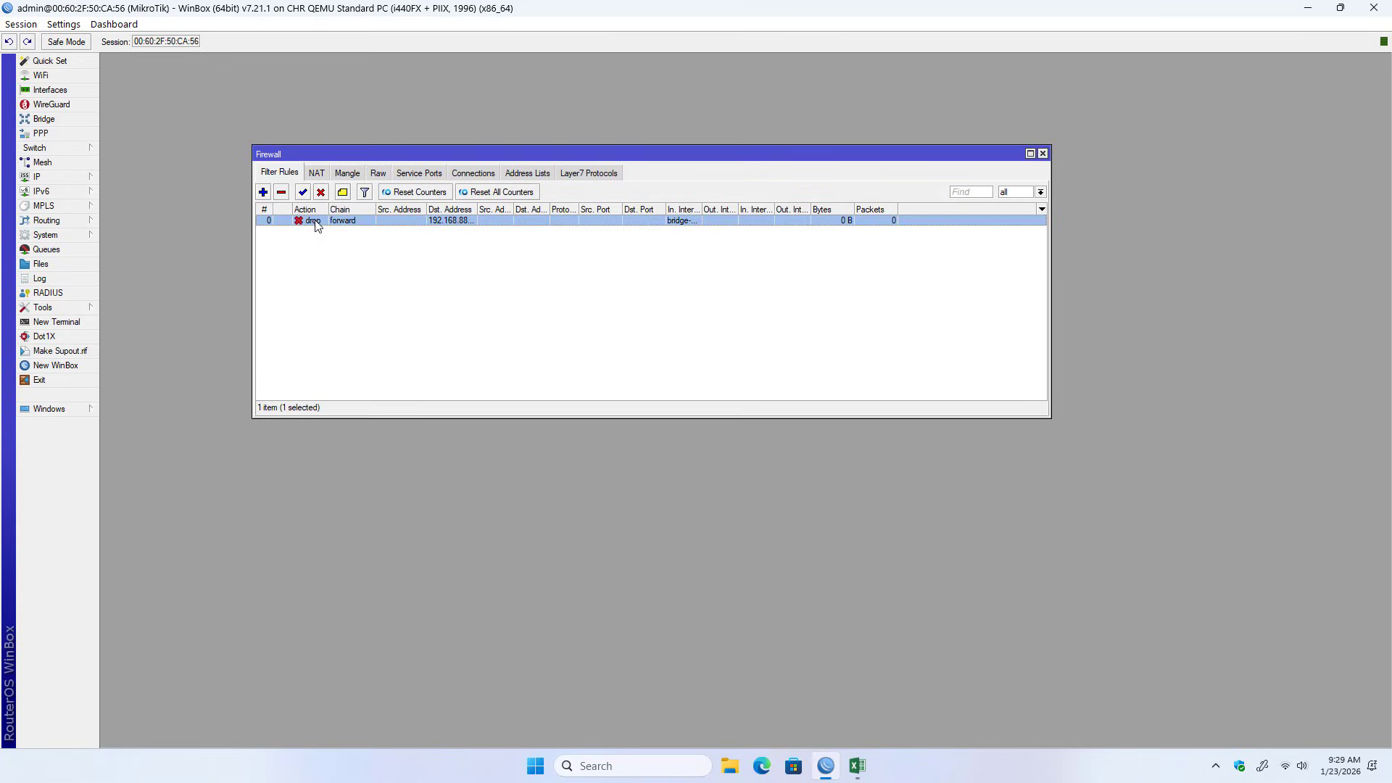
{"action": "double_click", "coordinate": [476, 210]}
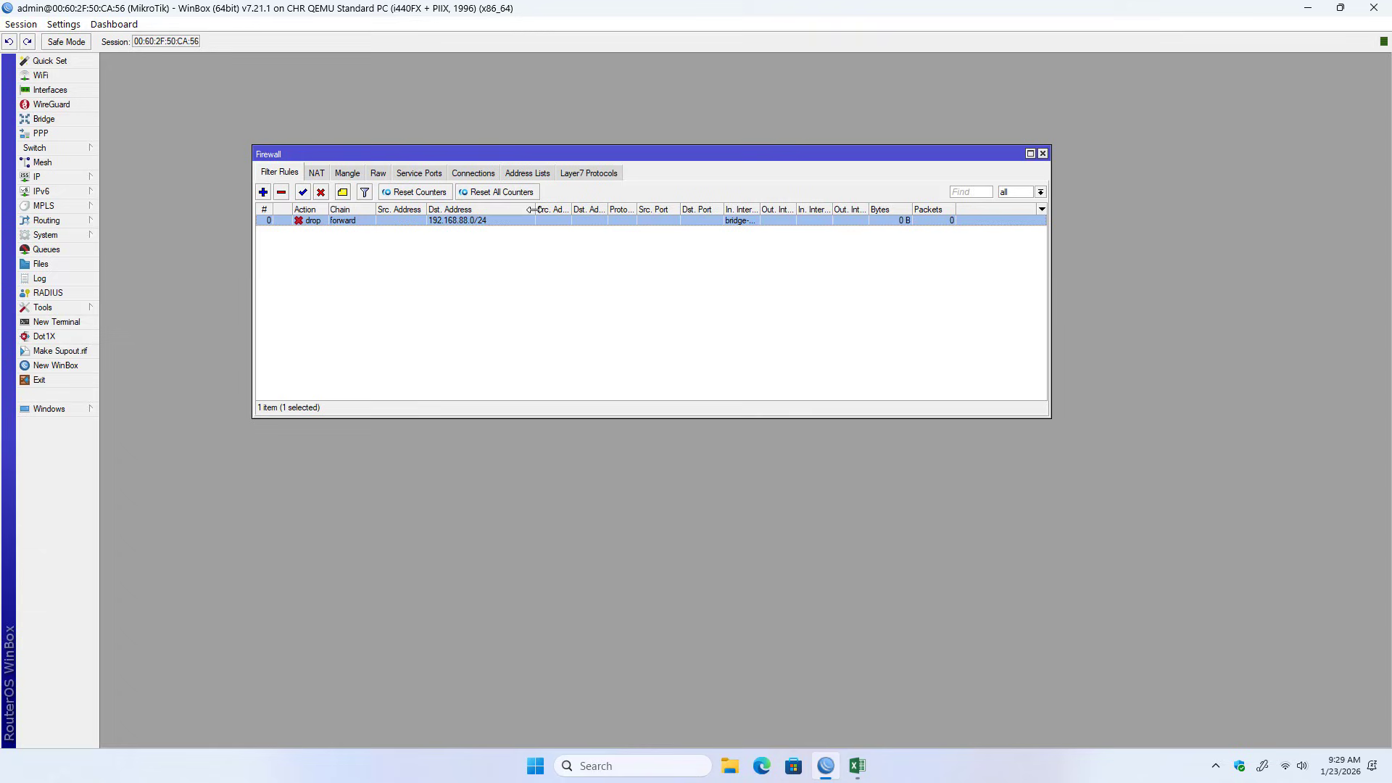
{"action": "double_click", "coordinate": [760, 210]}
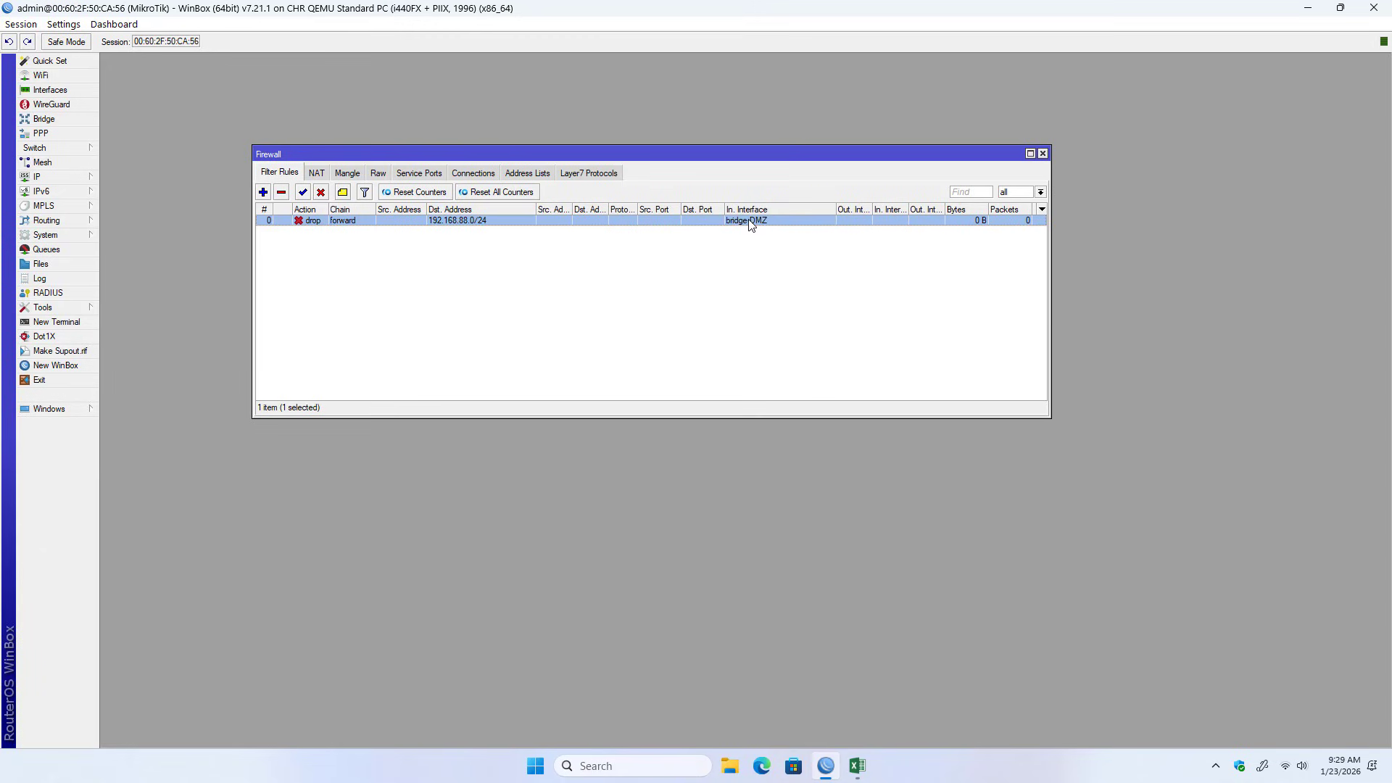